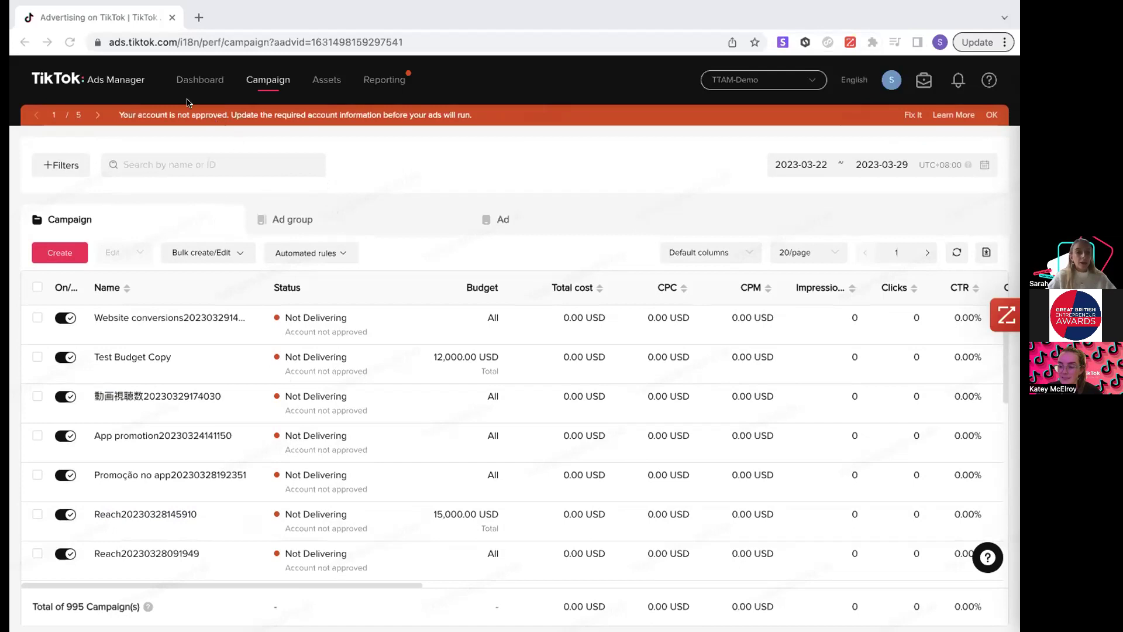
Open the account dashboard and examine the ad group status, trends, performance breakdowns and available reporting options
{"action": "left_click", "coordinate": [196, 81]}
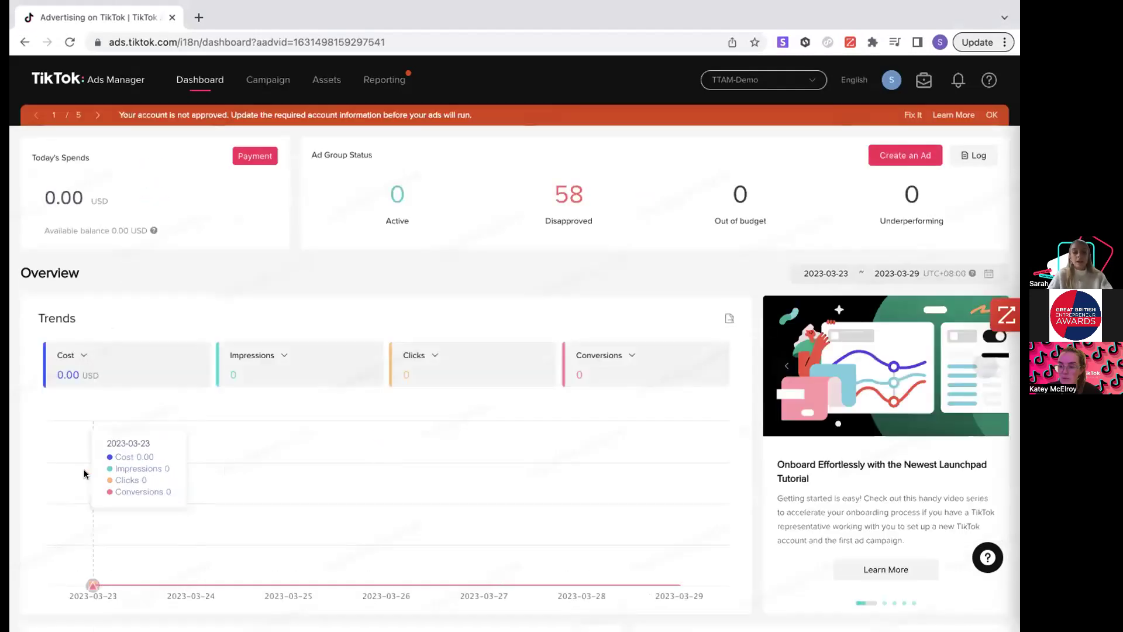
{"action": "scroll", "coordinate": [364, 521], "scroll_direction": "down", "scroll_amount": 1}
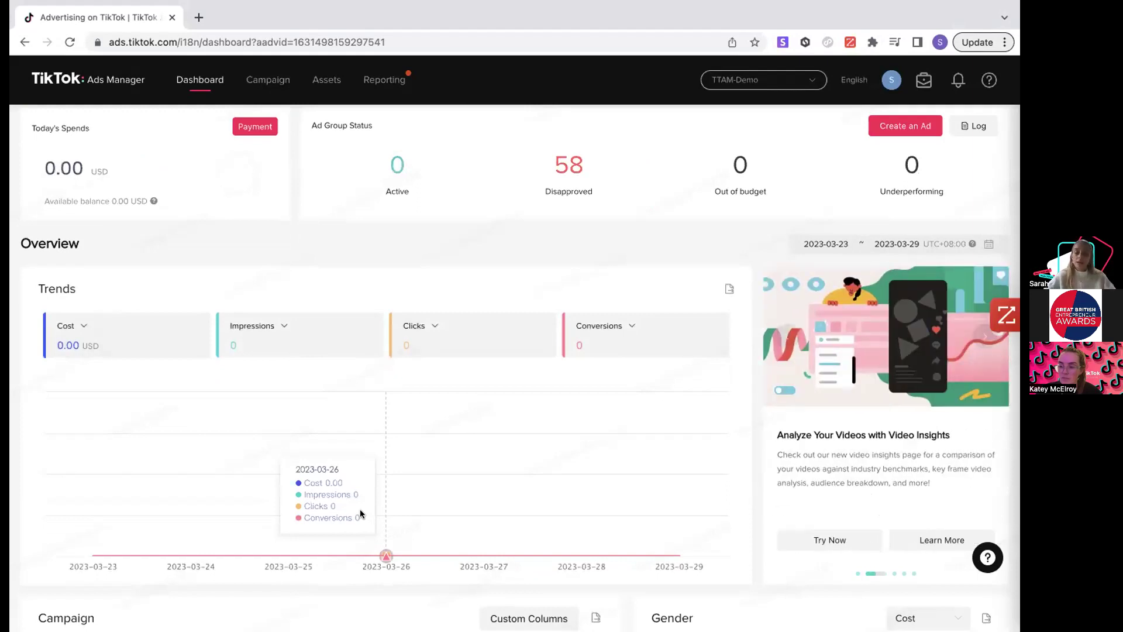
{"action": "scroll", "coordinate": [360, 514], "scroll_direction": "up", "scroll_amount": 1}
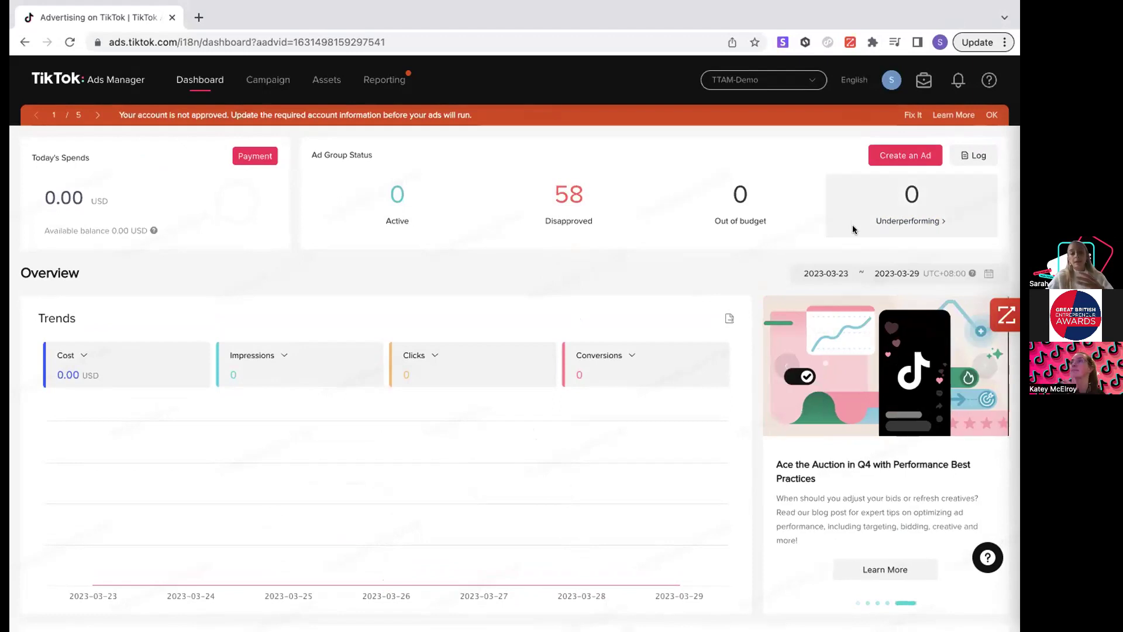
{"action": "mouse_move", "coordinate": [879, 227]}
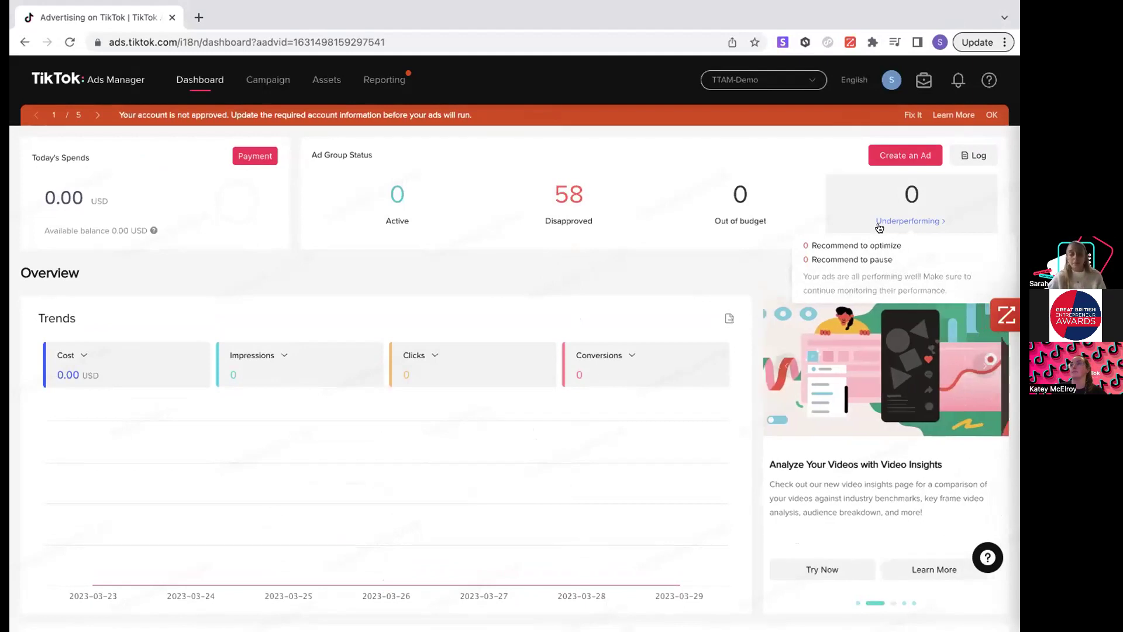
{"action": "scroll", "coordinate": [517, 482], "scroll_direction": "down", "scroll_amount": 9}
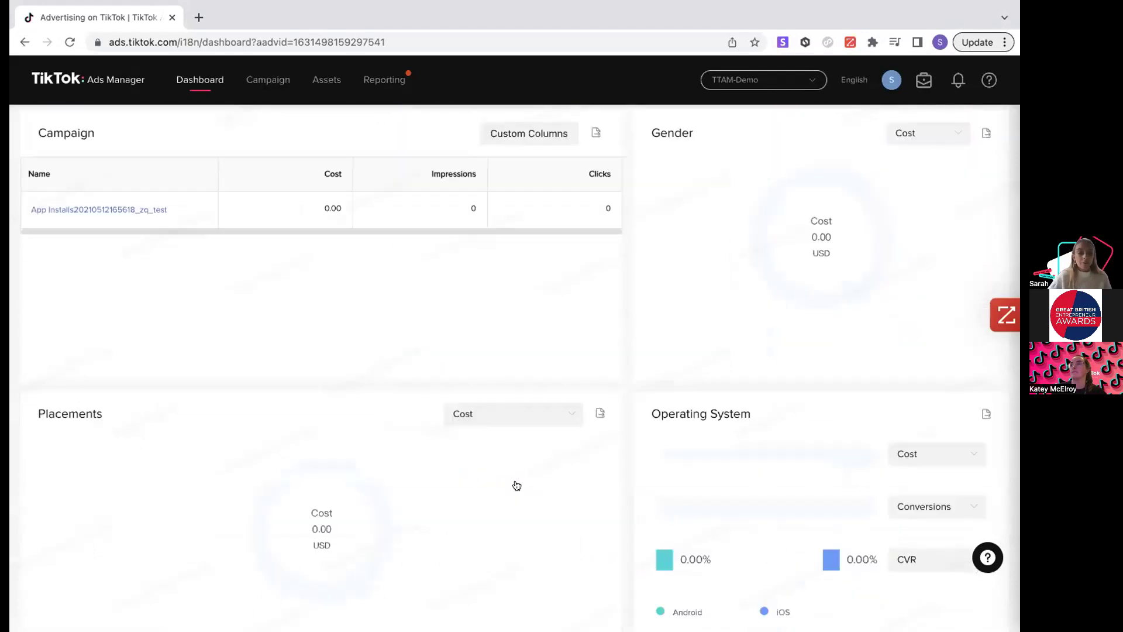
{"action": "scroll", "coordinate": [517, 483], "scroll_direction": "up", "scroll_amount": 7}
{"action": "scroll", "coordinate": [517, 480], "scroll_direction": "up", "scroll_amount": 2}
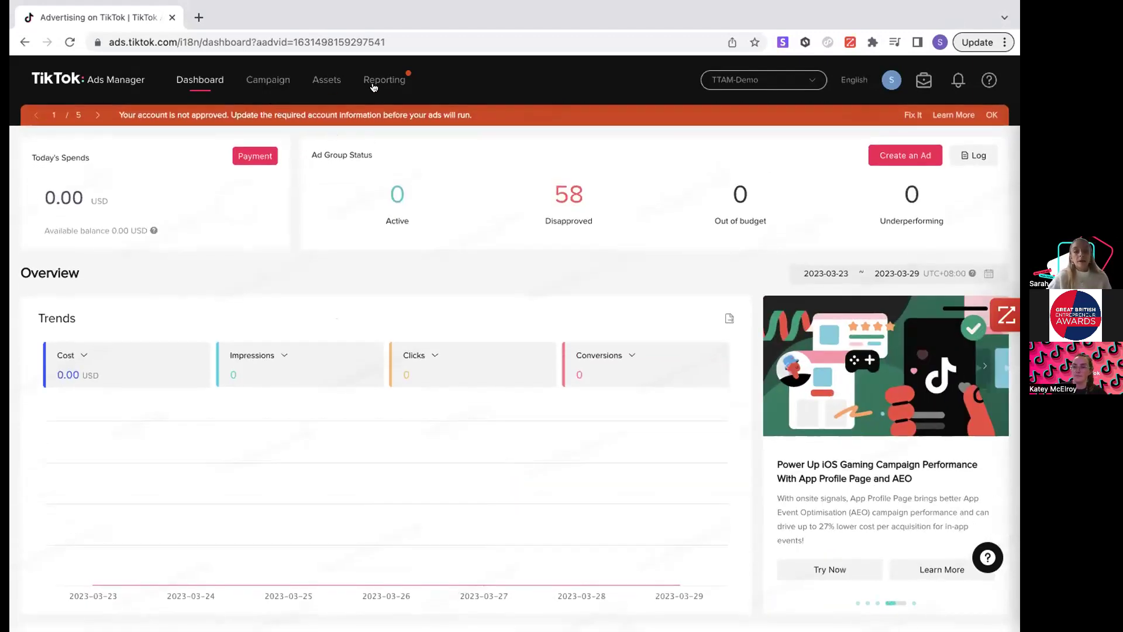
{"action": "mouse_move", "coordinate": [372, 94]}
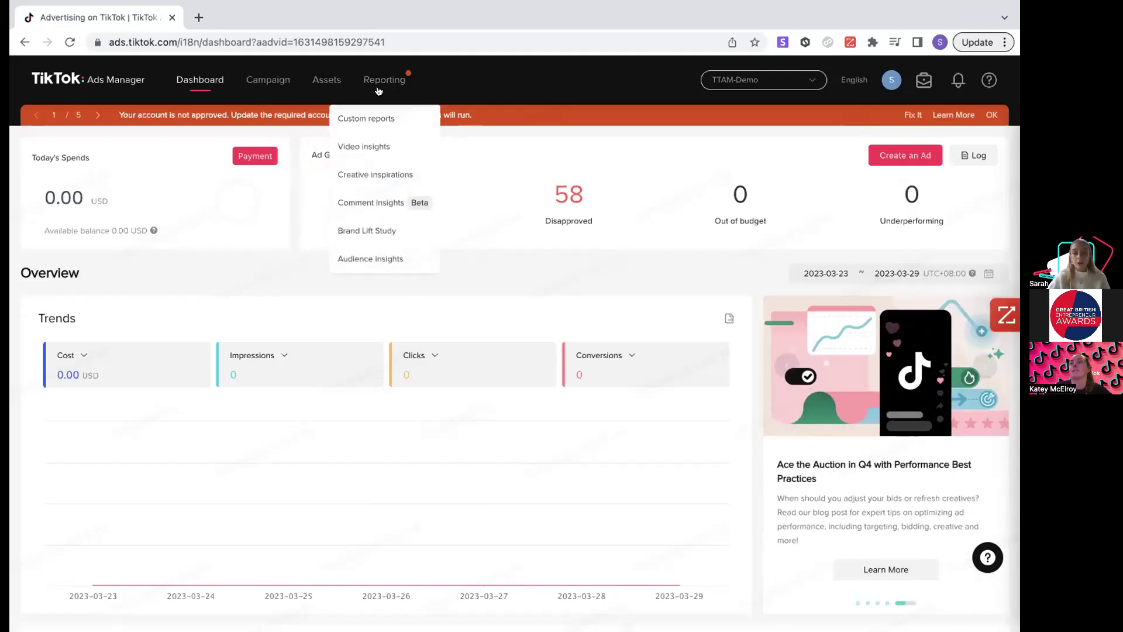
Start creating a campaign from the campaign list, continuing from the last edits, and review the buying types and advertising objectives
{"action": "left_click", "coordinate": [267, 81]}
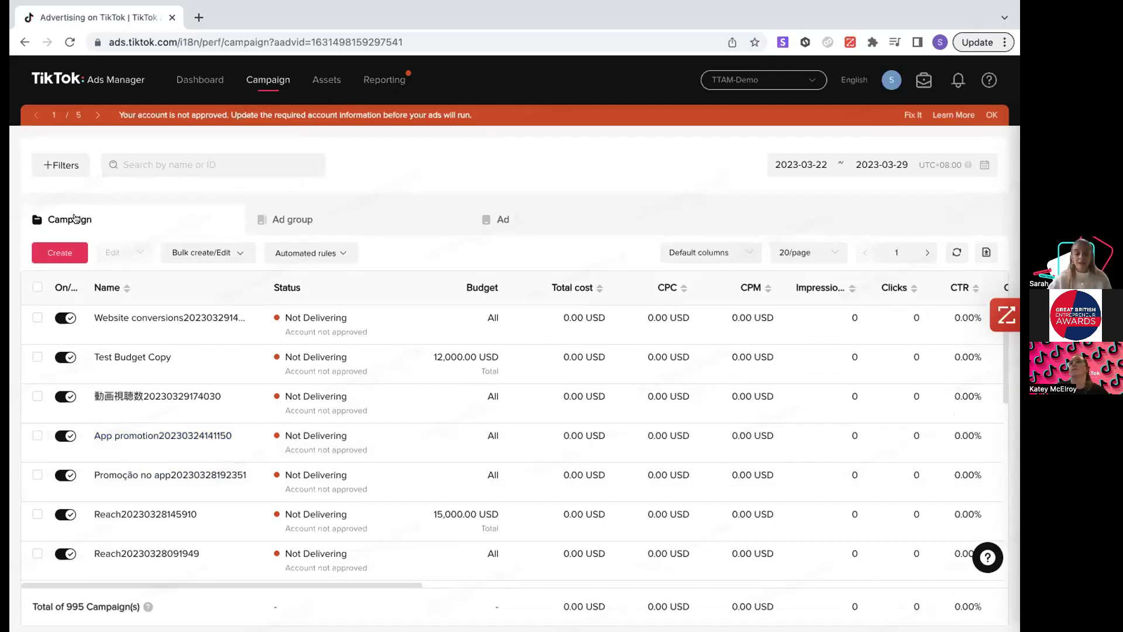
{"action": "left_click", "coordinate": [54, 255]}
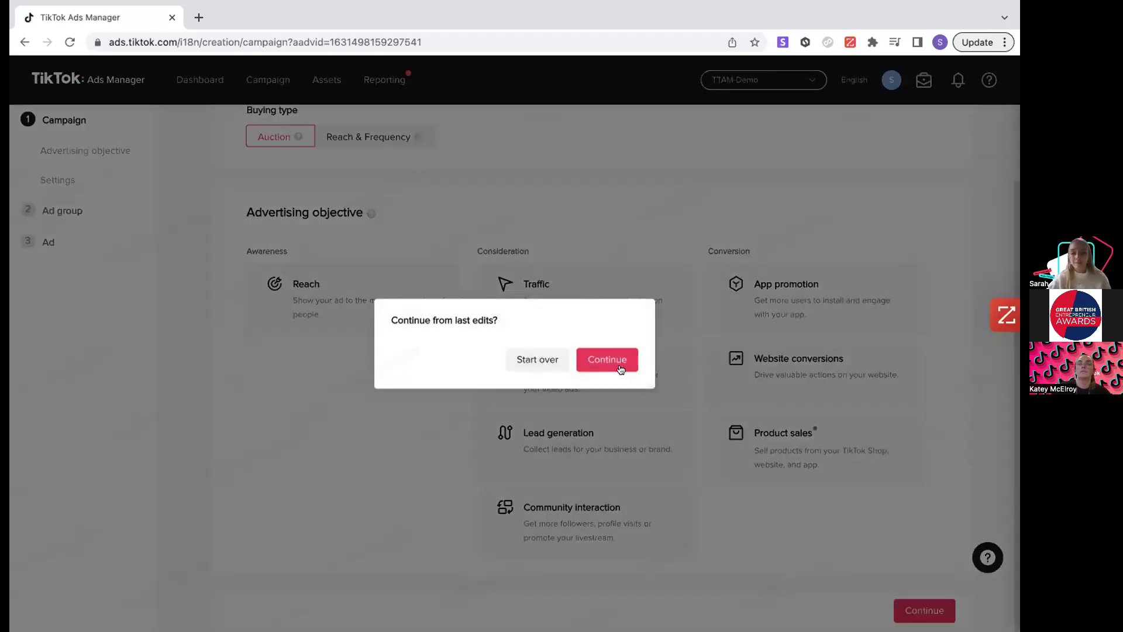
{"action": "left_click", "coordinate": [621, 366]}
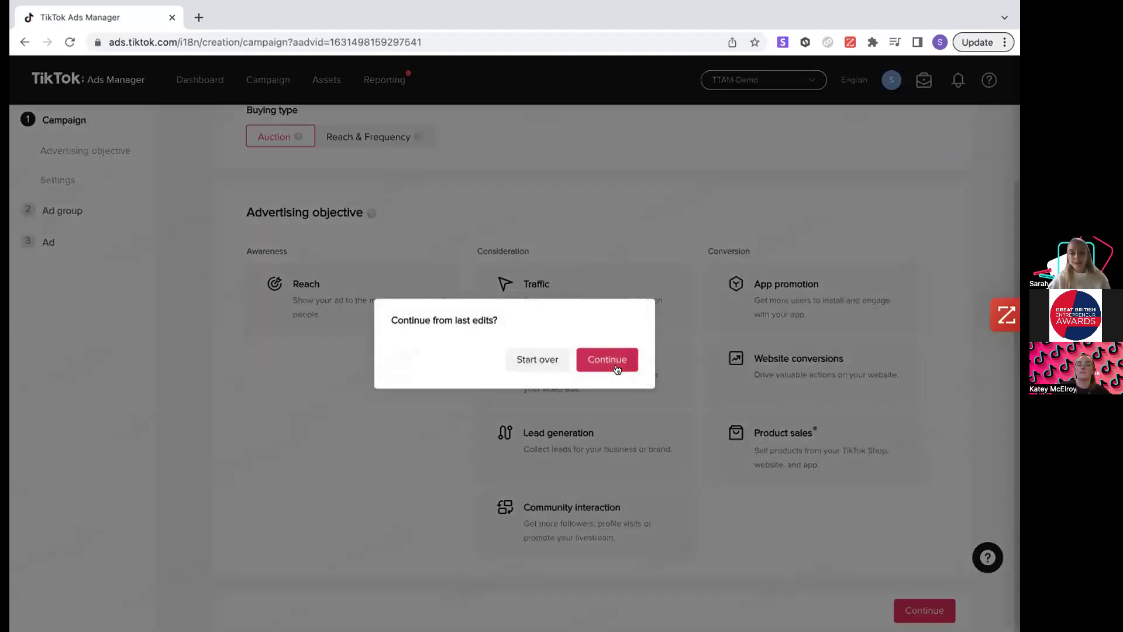
{"action": "scroll", "coordinate": [503, 417], "scroll_direction": "up", "scroll_amount": 2}
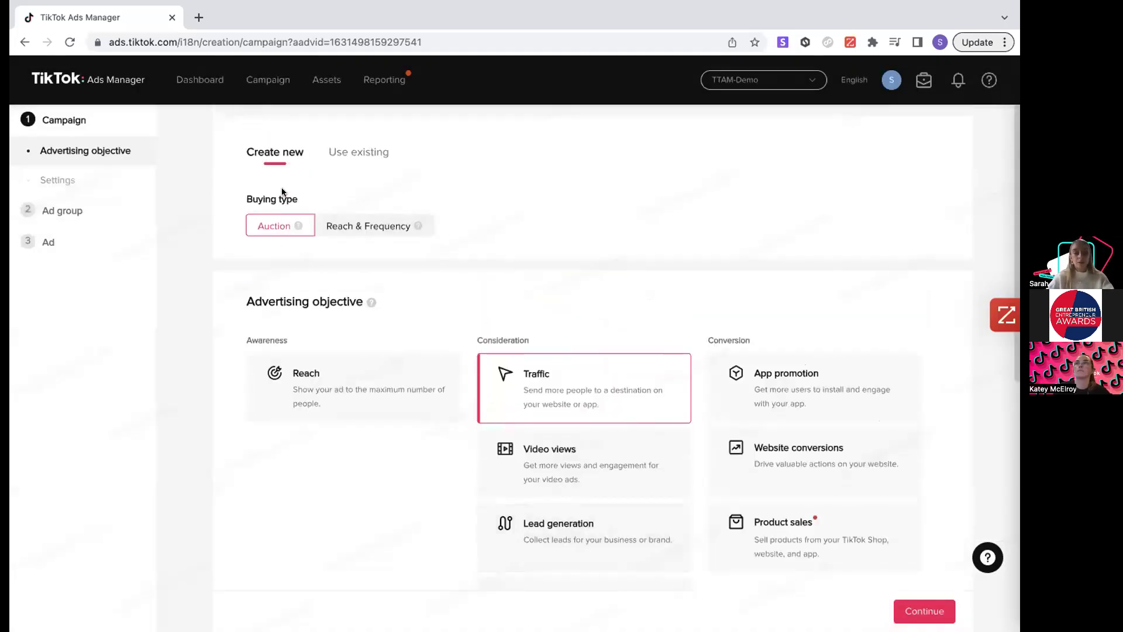
{"action": "scroll", "coordinate": [513, 232], "scroll_direction": "down", "scroll_amount": 3}
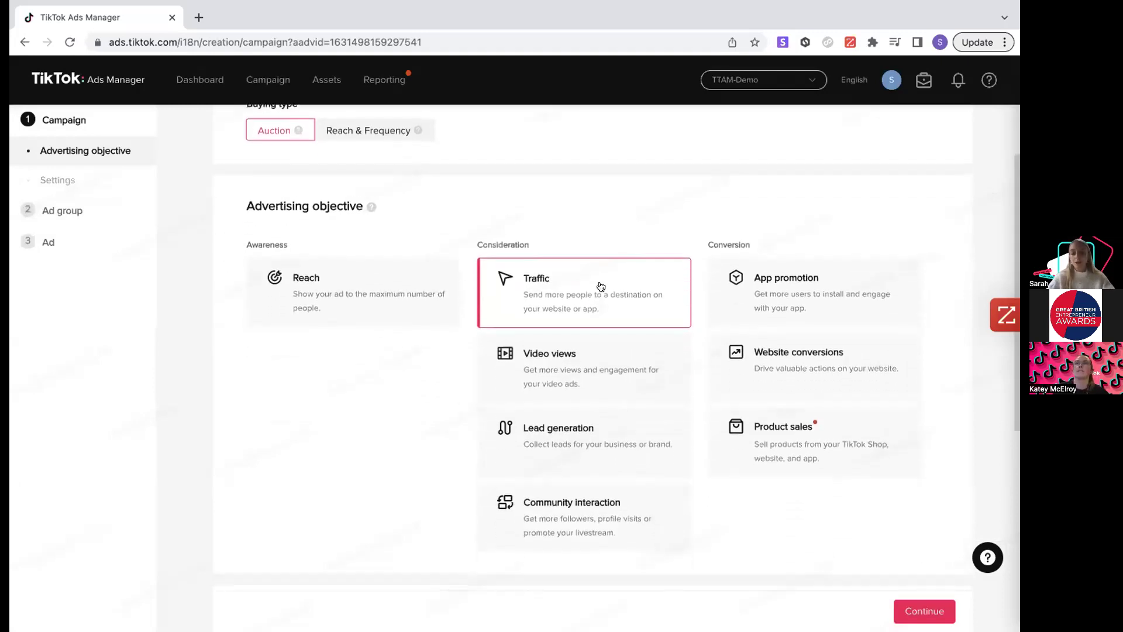
{"action": "scroll", "coordinate": [601, 286], "scroll_direction": "down", "scroll_amount": 1}
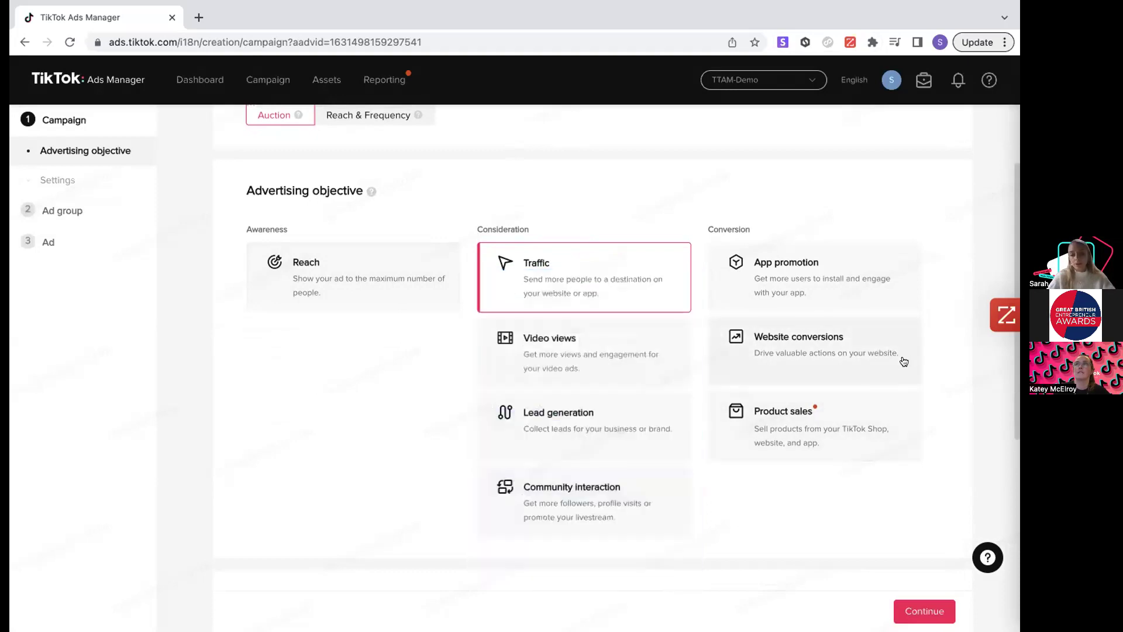
{"action": "mouse_move", "coordinate": [901, 398]}
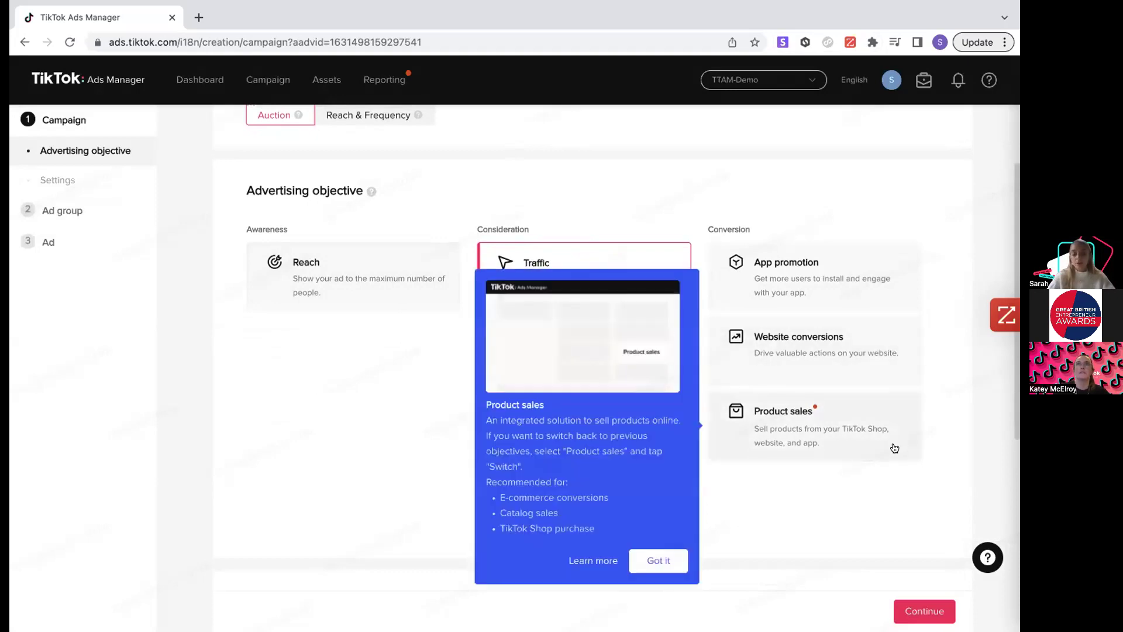
Rename the campaign as "Traffic Campaign March 2023" in the campaign settings
{"action": "scroll", "coordinate": [777, 484], "scroll_direction": "down", "scroll_amount": 1}
{"action": "scroll", "coordinate": [778, 489], "scroll_direction": "down", "scroll_amount": 4}
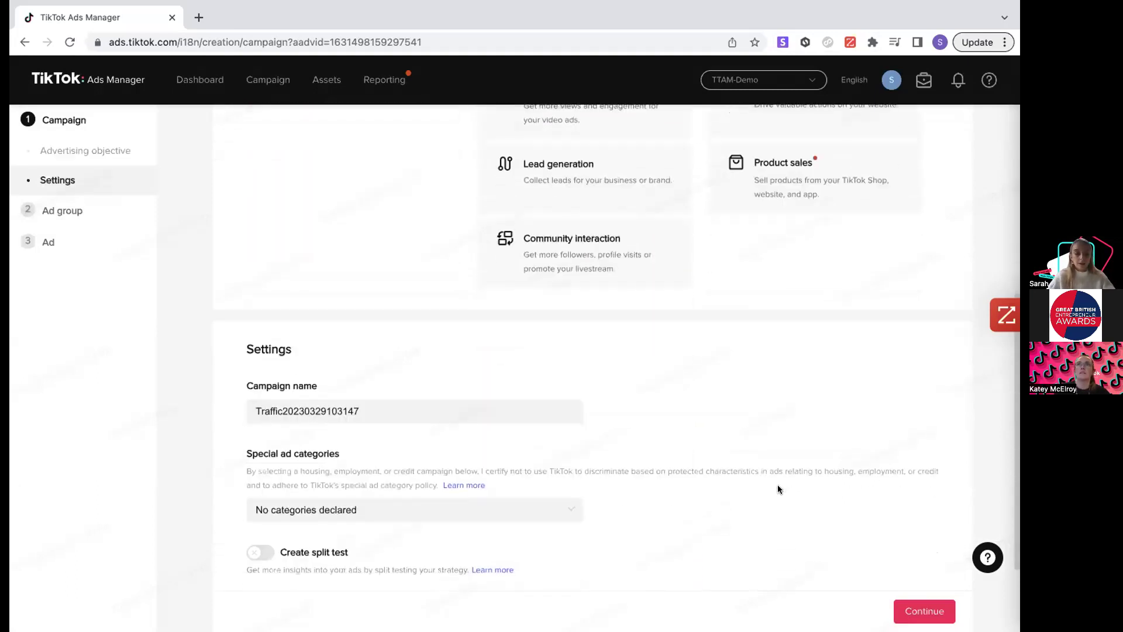
{"action": "scroll", "coordinate": [777, 489], "scroll_direction": "down", "scroll_amount": 2}
{"action": "left_click", "coordinate": [310, 305]}
{"action": "key", "text": "ctrl+a"}
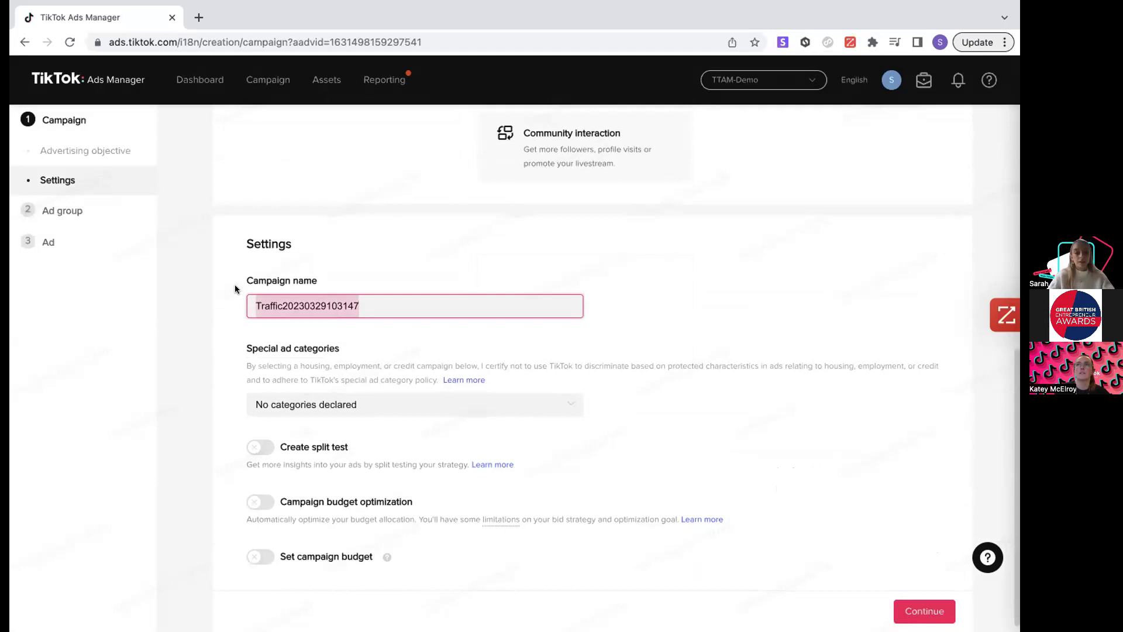
{"action": "type", "text": "Traffic Campaign March 202"}
{"action": "scroll", "coordinate": [606, 320], "scroll_direction": "down", "scroll_amount": 1}
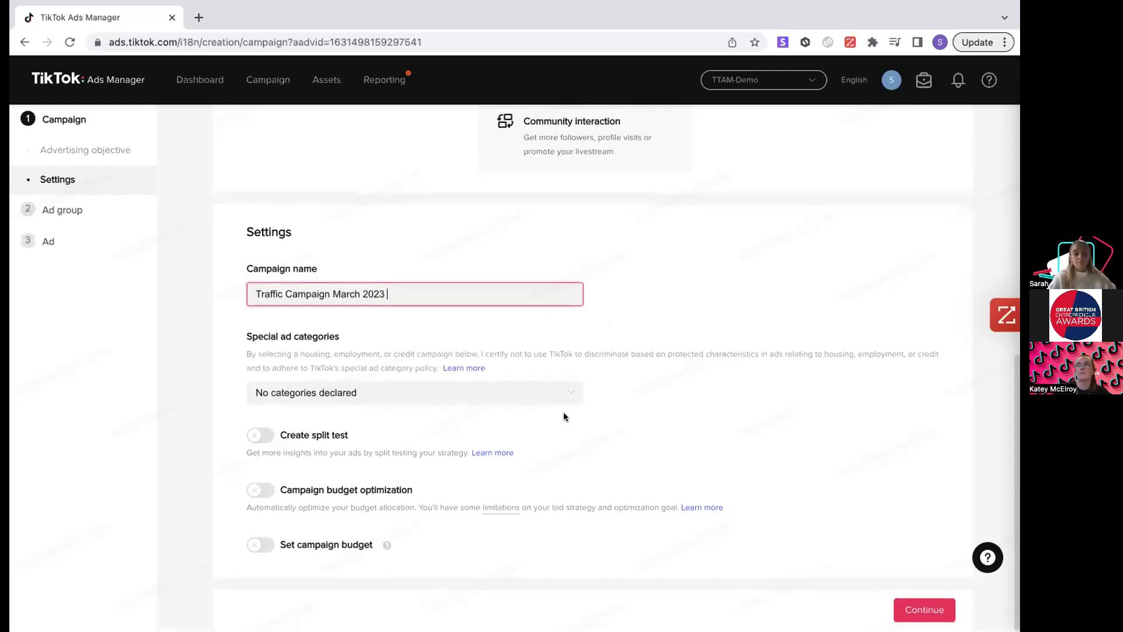
Check the special ad categories, leave none declared, and proceed to the ad group setup
{"action": "left_click", "coordinate": [537, 398]}
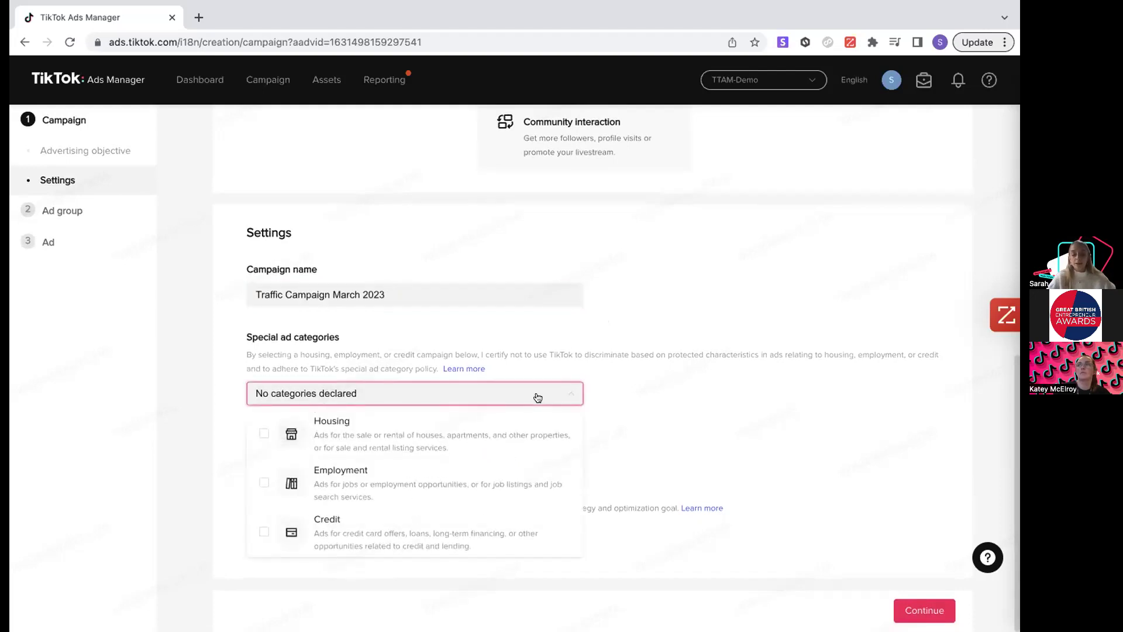
{"action": "left_click", "coordinate": [538, 397]}
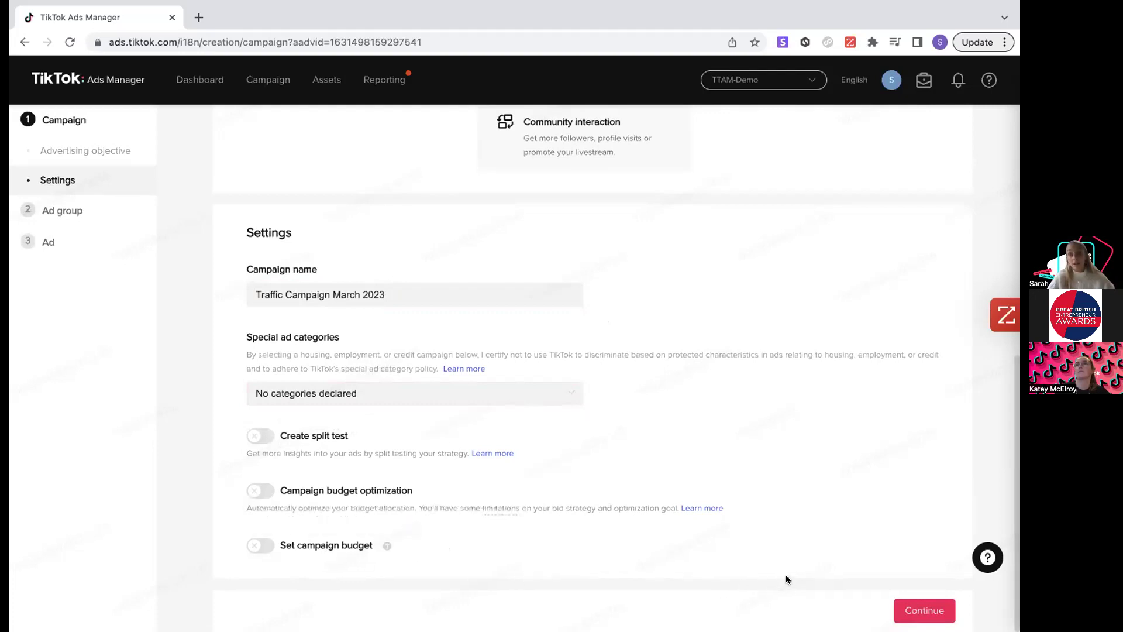
{"action": "left_click", "coordinate": [905, 610]}
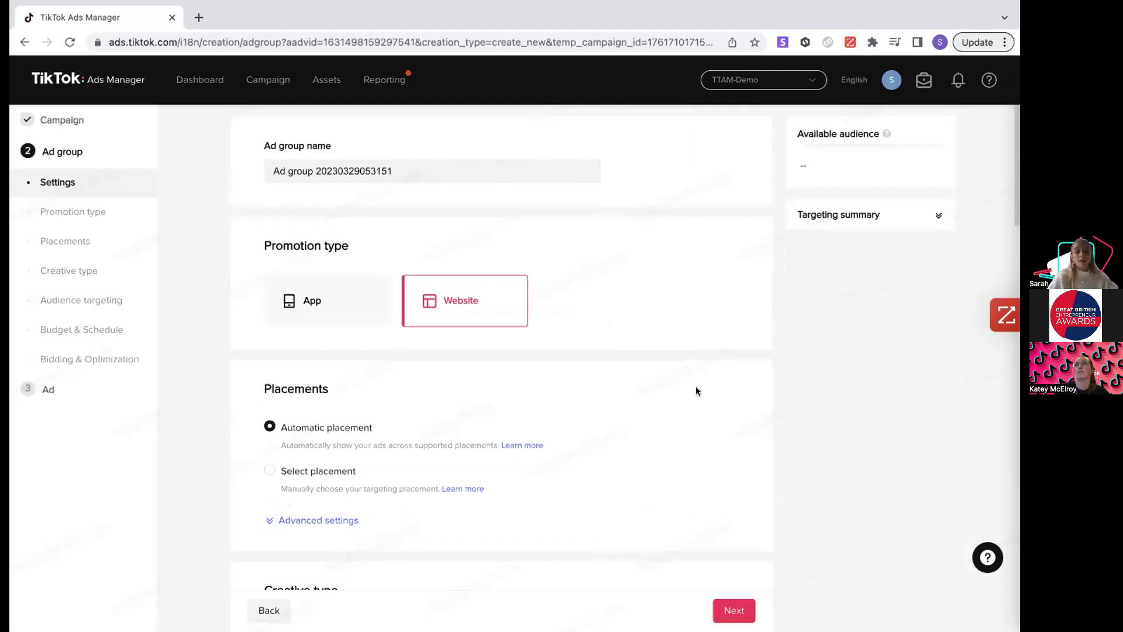
Rename the ad group as "Interest Based Targeting (Makeup)"
{"action": "triple_click", "coordinate": [274, 171]}
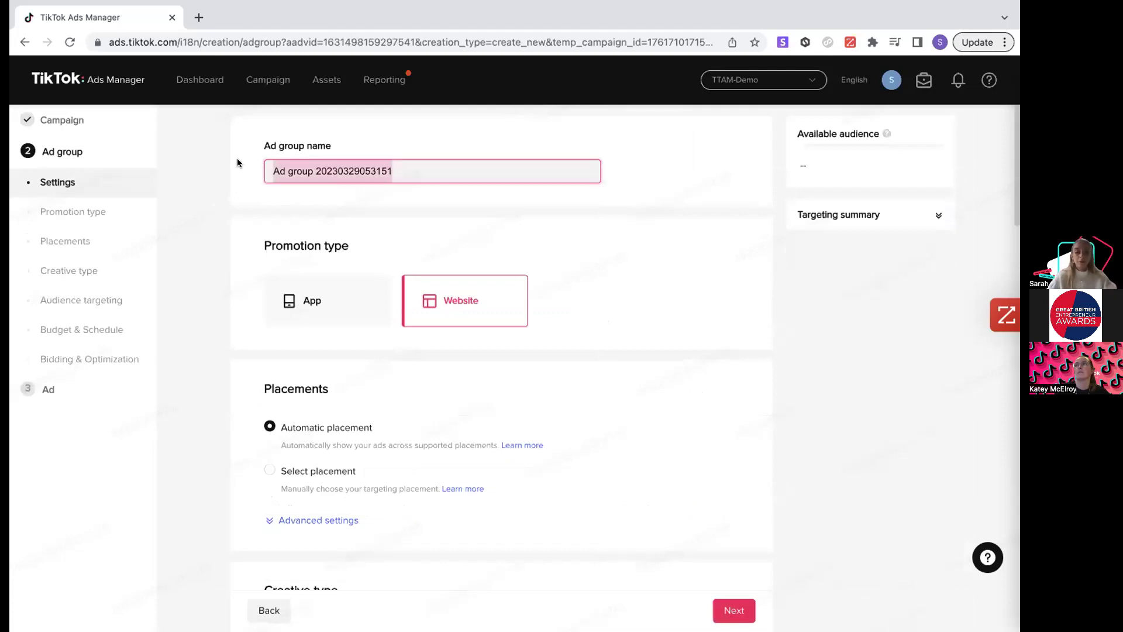
{"action": "type", "text": "Intere"}
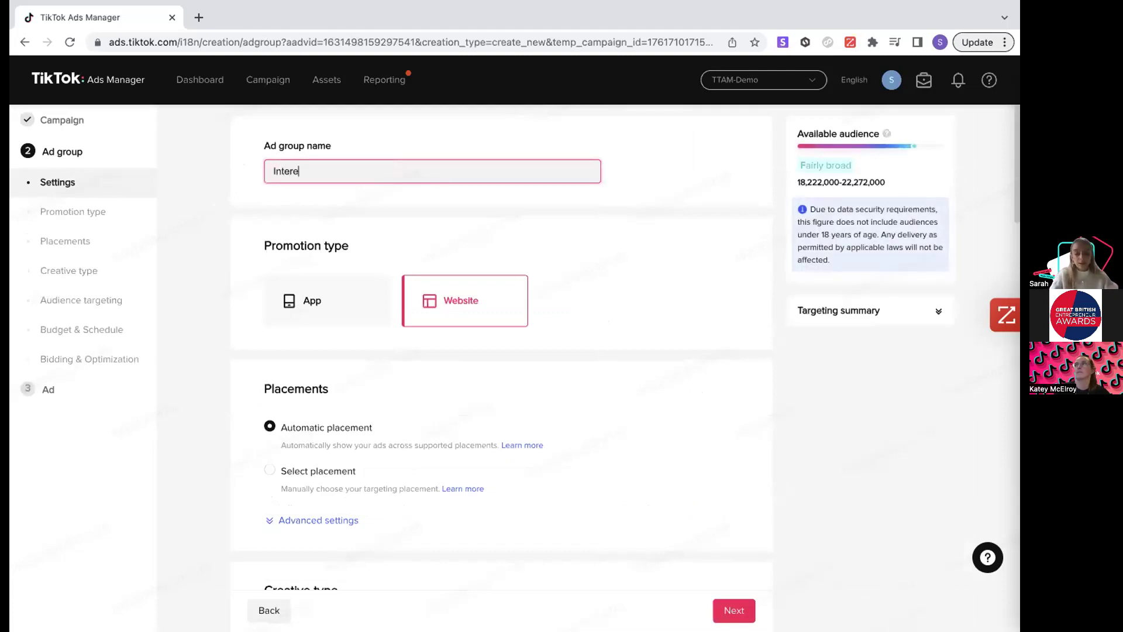
{"action": "type", "text": "st Based Targeting"}
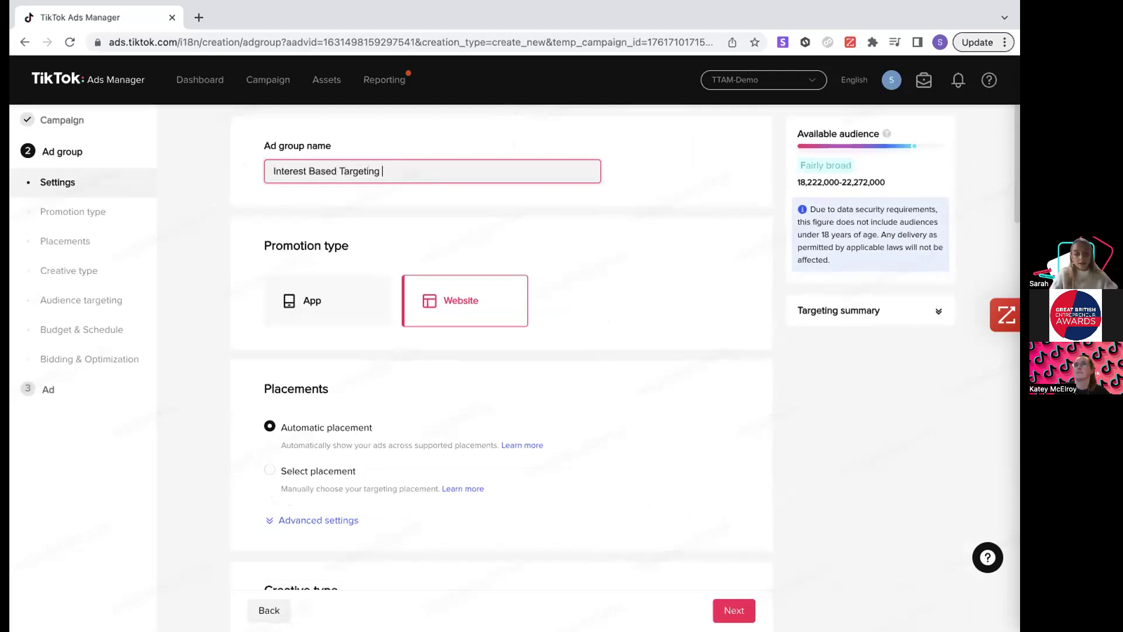
{"action": "type", "text": " (Makeup)"}
Switch the ad group to manually selected placements and exclude Pangle, keeping only TikTok
{"action": "scroll", "coordinate": [500, 287], "scroll_direction": "down", "scroll_amount": 1}
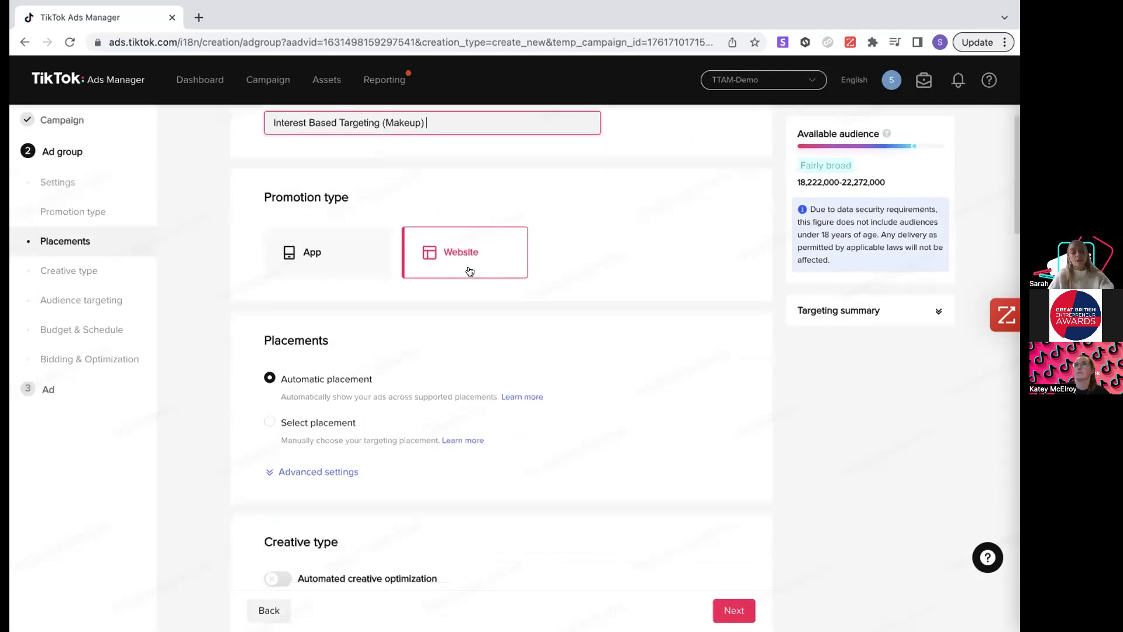
{"action": "scroll", "coordinate": [426, 258], "scroll_direction": "down", "scroll_amount": 1}
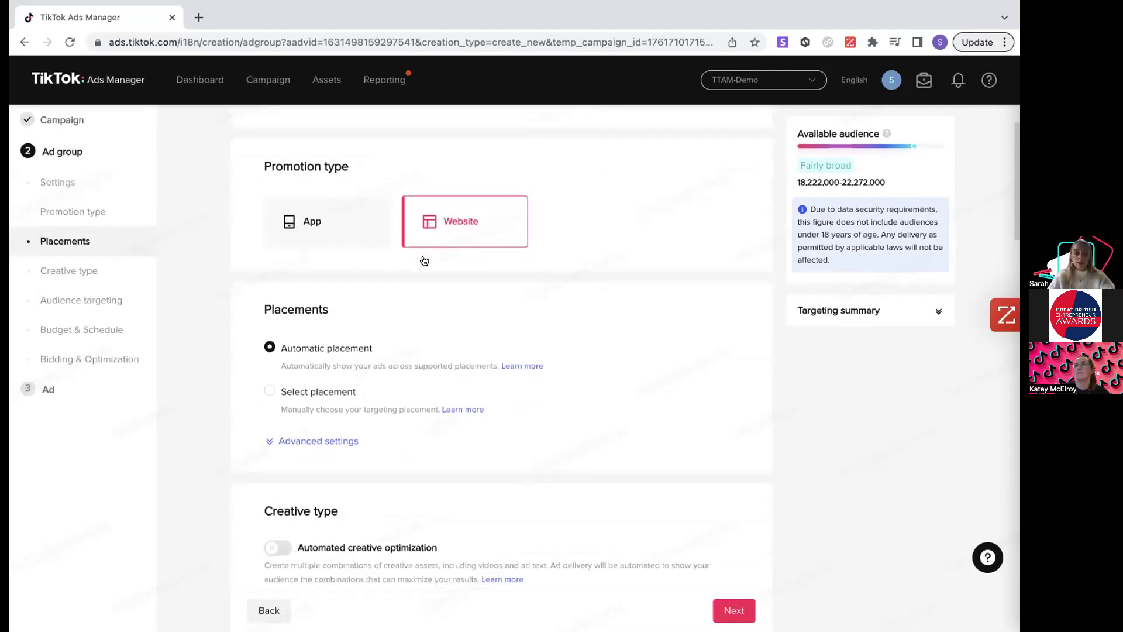
{"action": "scroll", "coordinate": [422, 260], "scroll_direction": "down", "scroll_amount": 2}
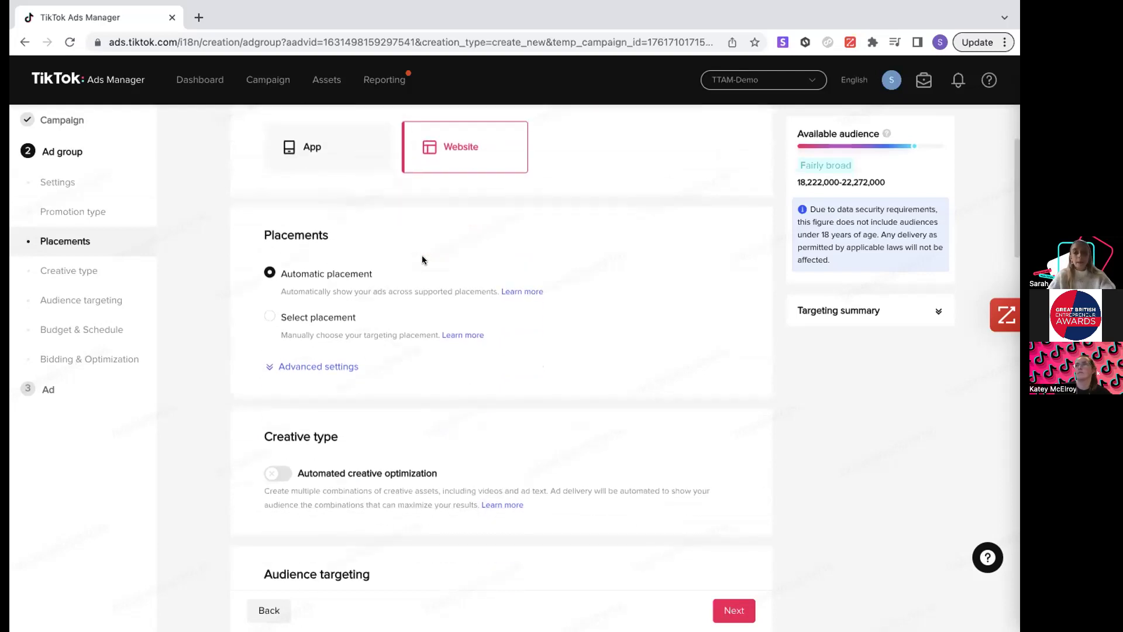
{"action": "left_click", "coordinate": [305, 322]}
{"action": "scroll", "coordinate": [302, 322], "scroll_direction": "down", "scroll_amount": 3}
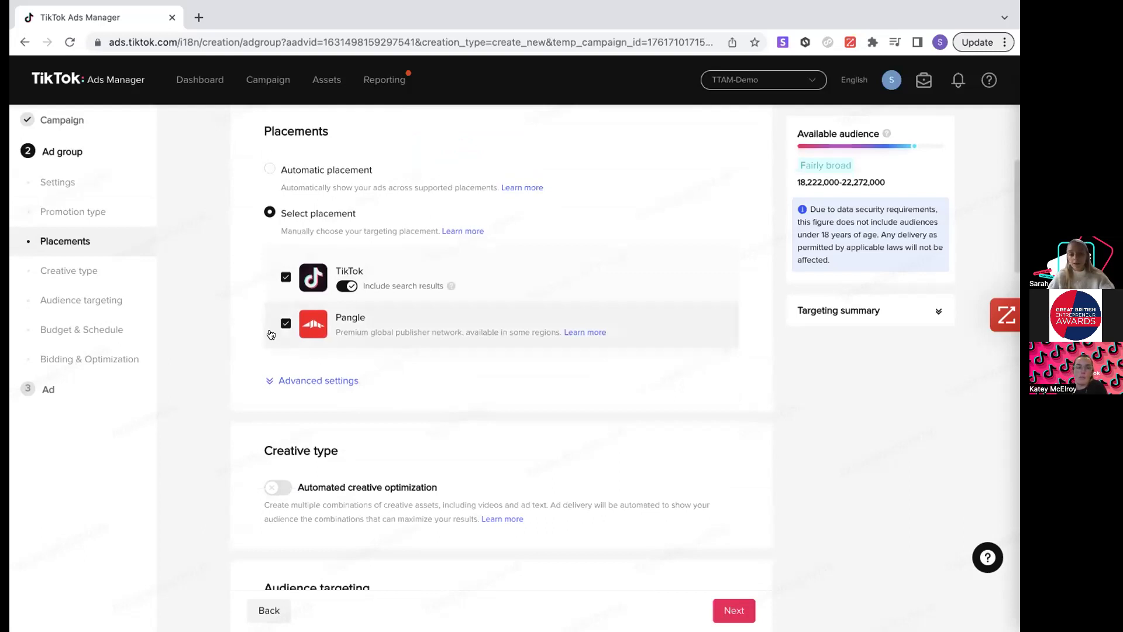
{"action": "left_click", "coordinate": [284, 324]}
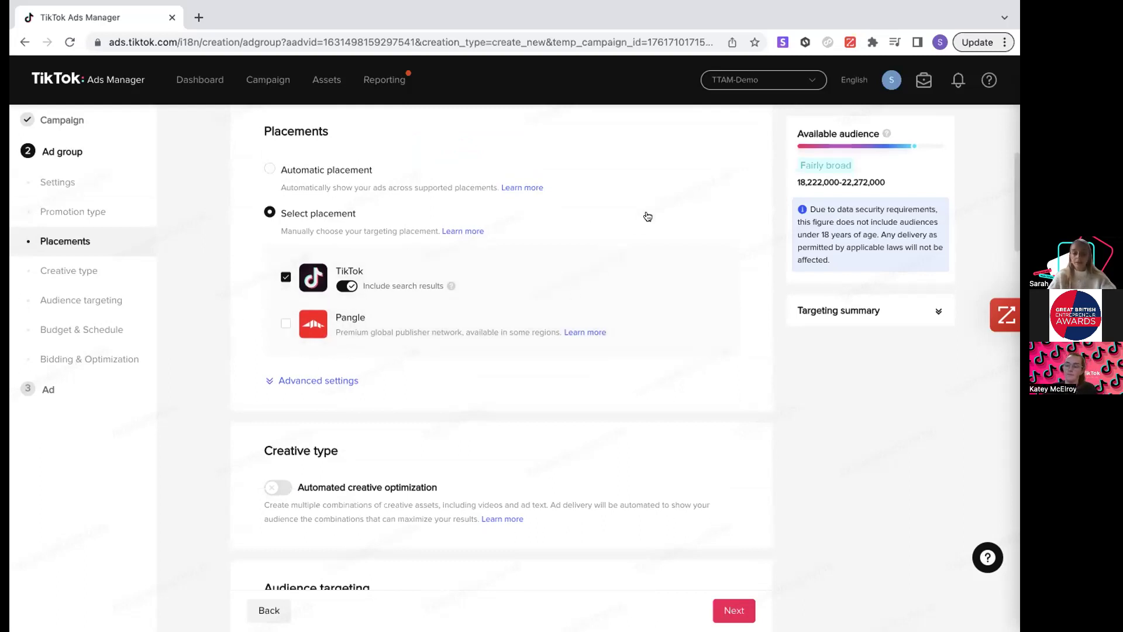
Expand the targeting summary and review the creative type, targeting mode and demographics options of the ad group
{"action": "scroll", "coordinate": [648, 216], "scroll_direction": "down", "scroll_amount": 1}
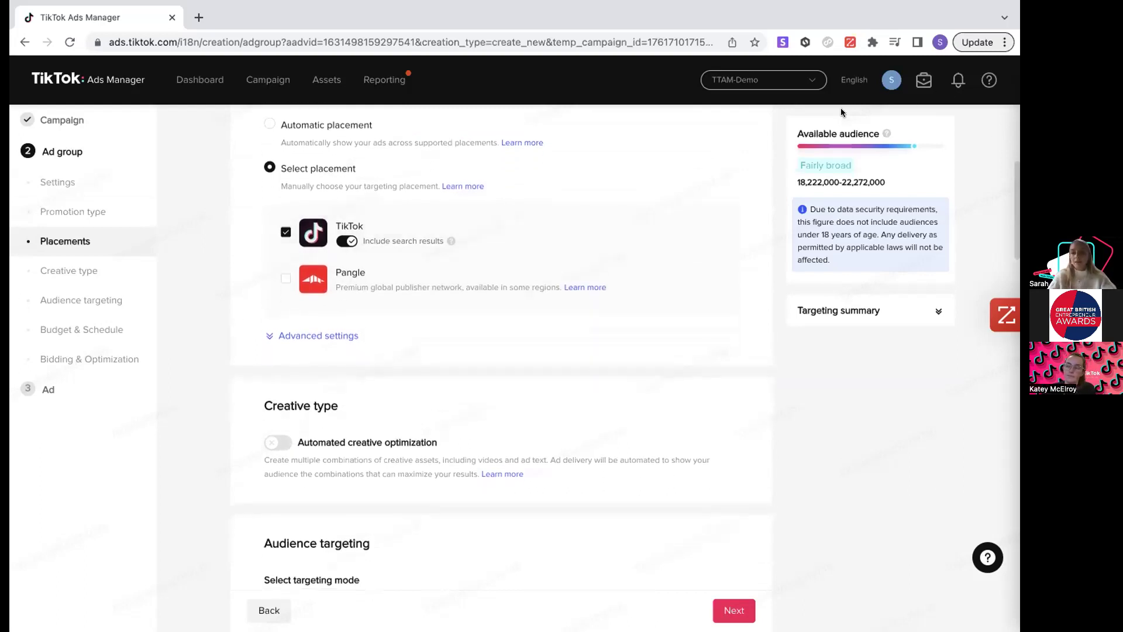
{"action": "left_click", "coordinate": [927, 310]}
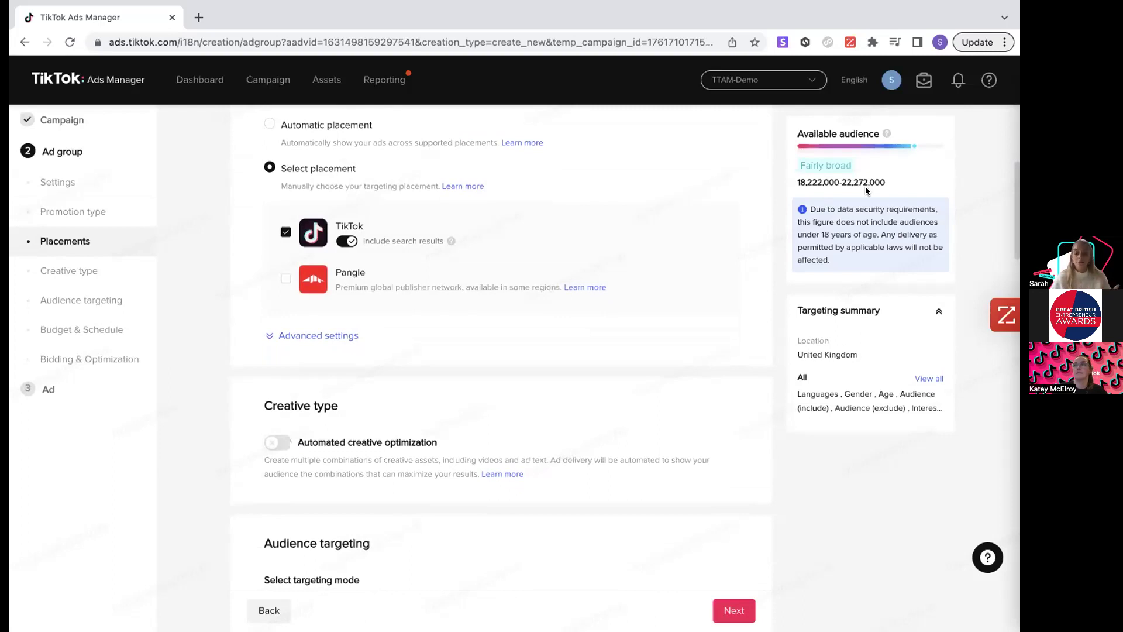
{"action": "scroll", "coordinate": [655, 351], "scroll_direction": "down", "scroll_amount": 5}
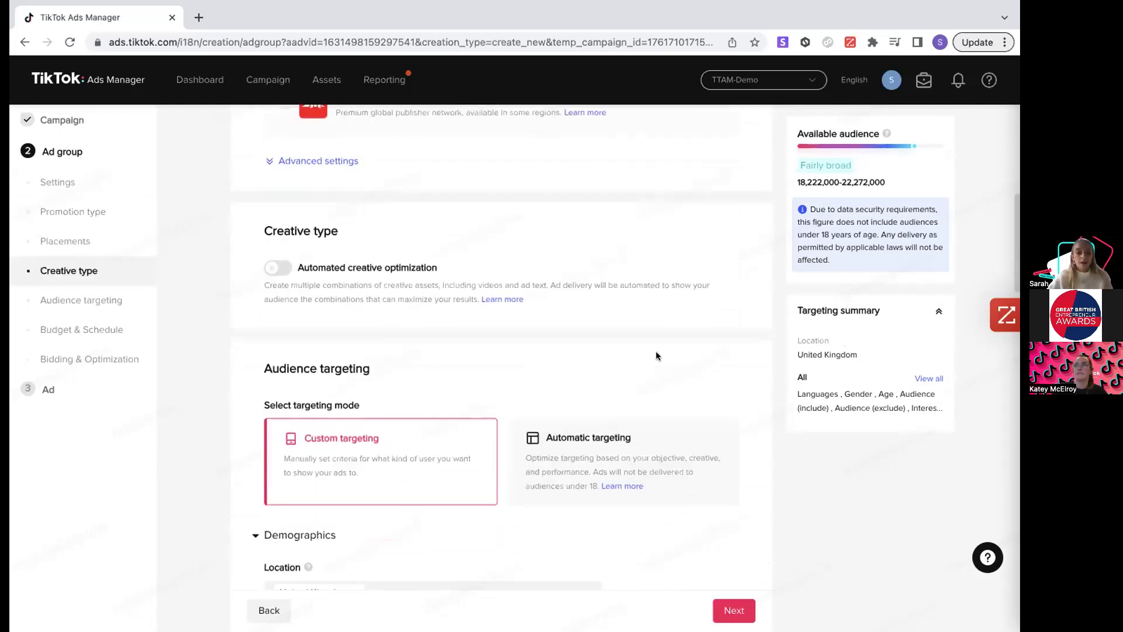
{"action": "scroll", "coordinate": [657, 356], "scroll_direction": "down", "scroll_amount": 2}
{"action": "scroll", "coordinate": [657, 355], "scroll_direction": "up", "scroll_amount": 1}
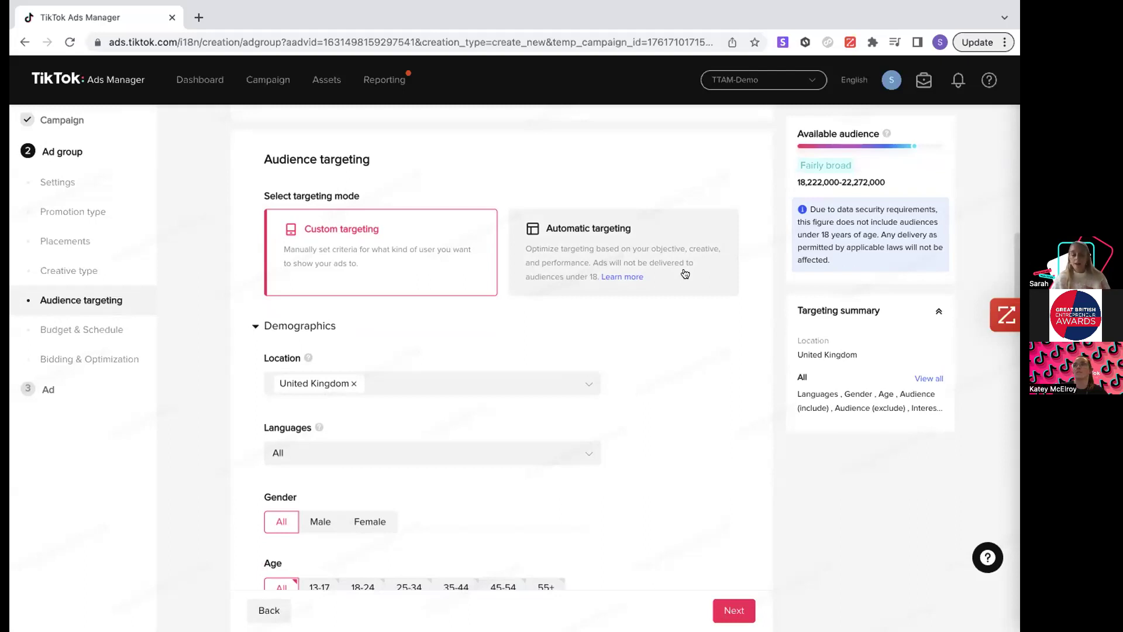
{"action": "scroll", "coordinate": [557, 336], "scroll_direction": "down", "scroll_amount": 1}
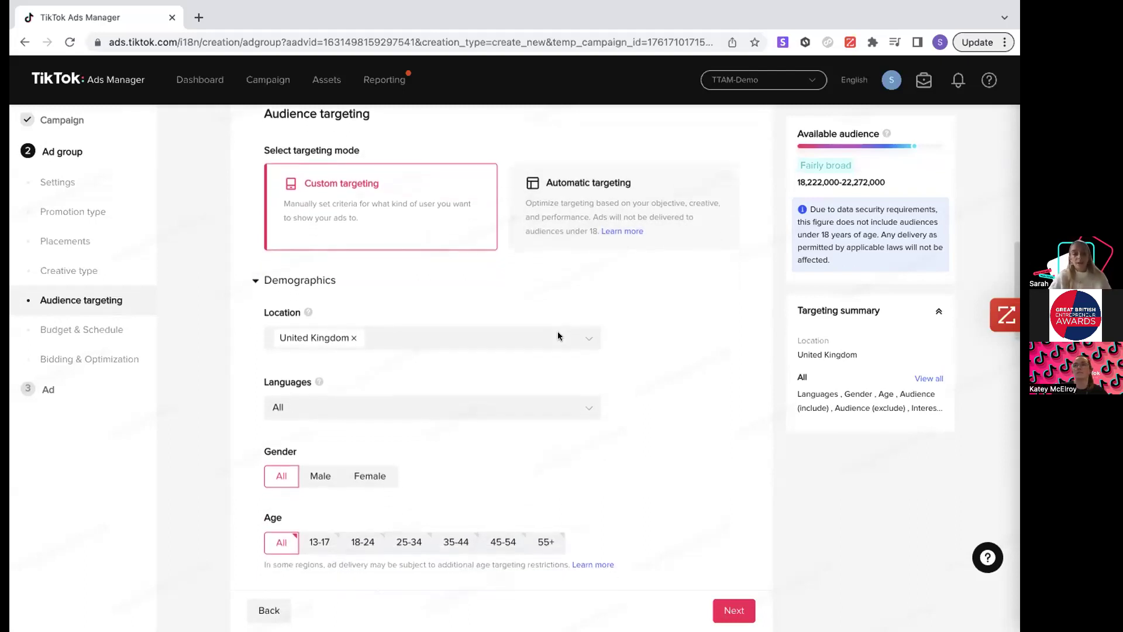
{"action": "scroll", "coordinate": [557, 336], "scroll_direction": "down", "scroll_amount": 2}
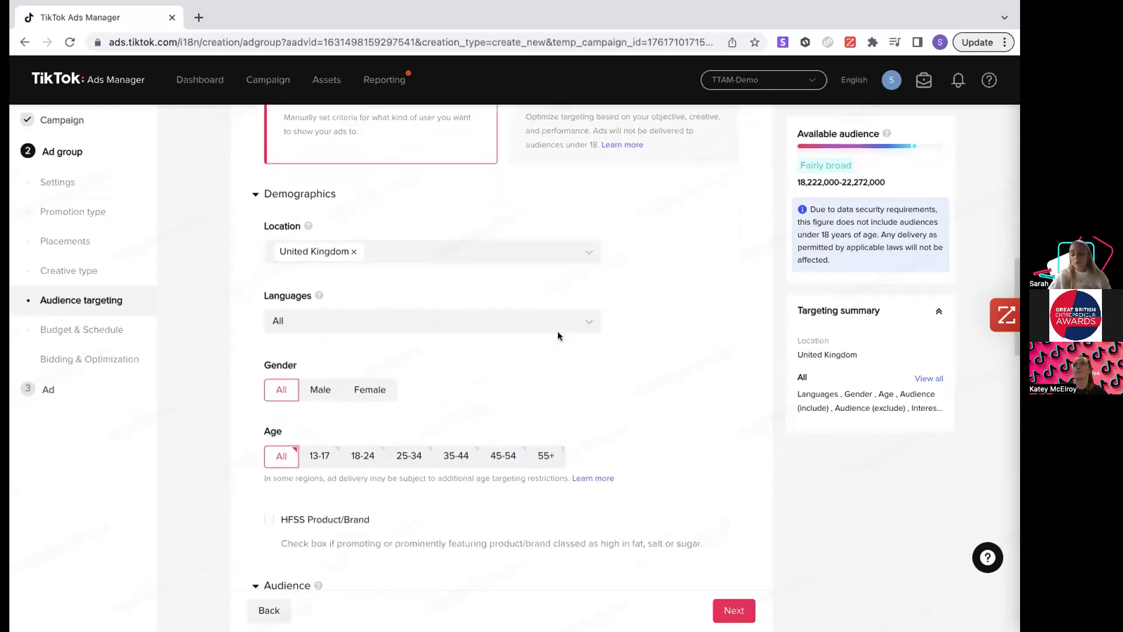
{"action": "scroll", "coordinate": [557, 337], "scroll_direction": "down", "scroll_amount": 1}
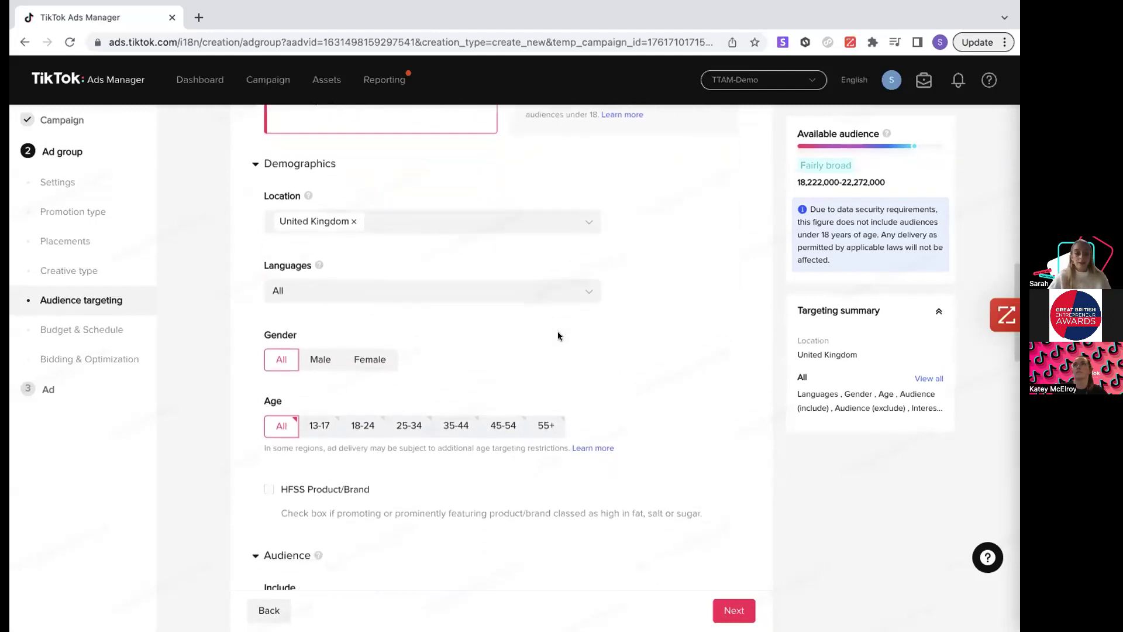
Restrict the ad group's gender targeting to Female in the demographics
{"action": "scroll", "coordinate": [558, 336], "scroll_direction": "up", "scroll_amount": 1}
{"action": "scroll", "coordinate": [558, 336], "scroll_direction": "up", "scroll_amount": 1}
{"action": "scroll", "coordinate": [558, 335], "scroll_direction": "up", "scroll_amount": 1}
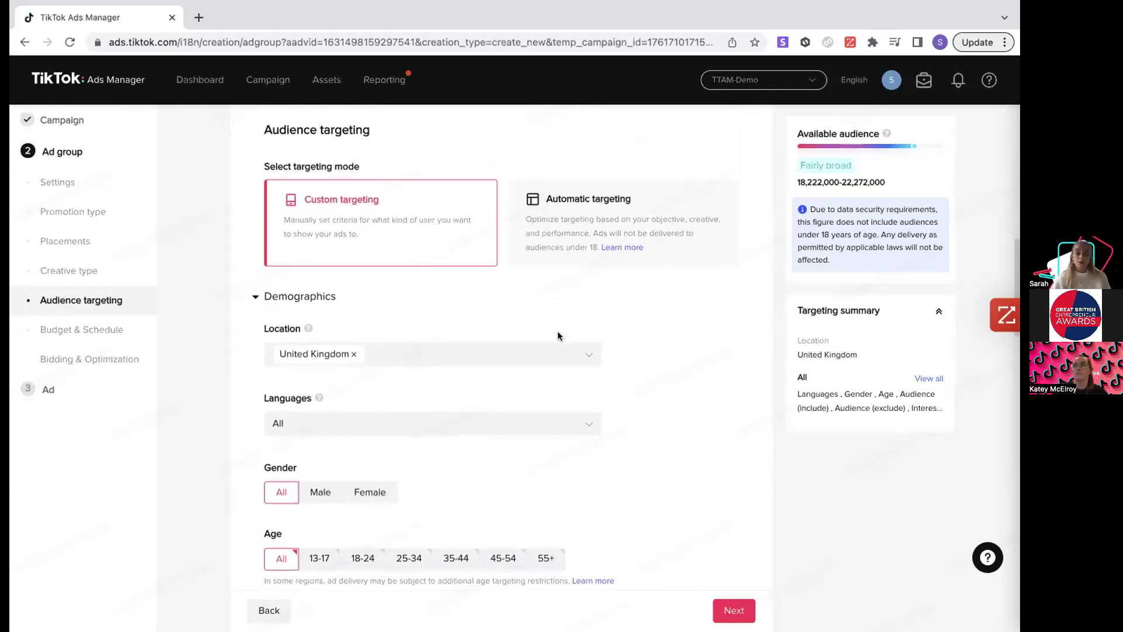
{"action": "scroll", "coordinate": [557, 331], "scroll_direction": "down", "scroll_amount": 6}
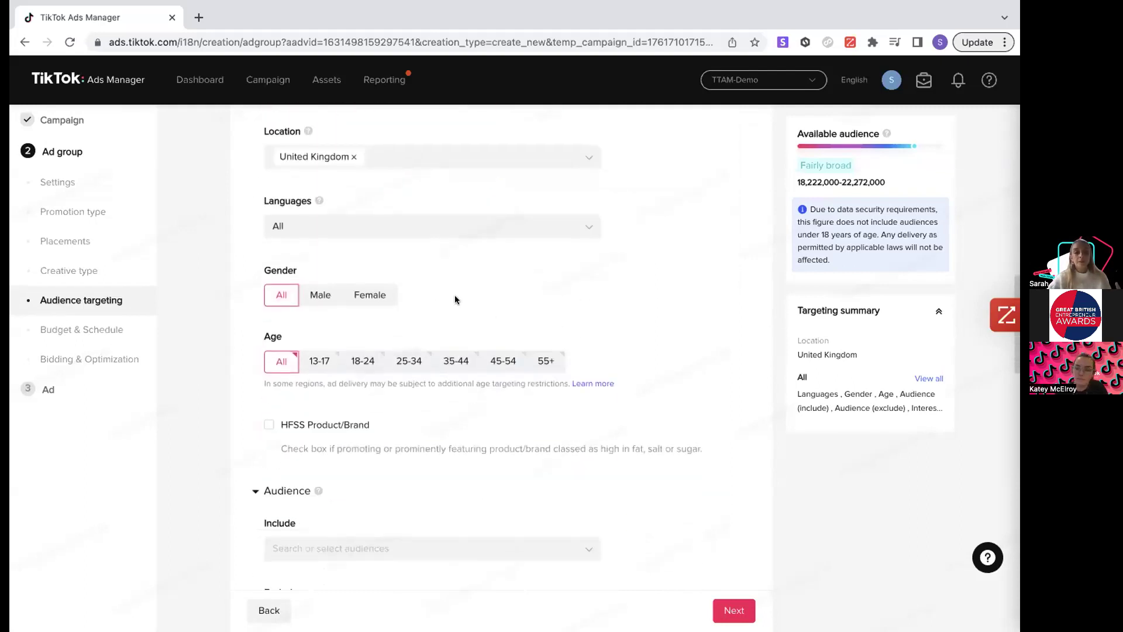
{"action": "left_click", "coordinate": [369, 295]}
Limit the age targeting to the 18-24, 25-34, 35-44, 45-54 and 55+ groups, leaving out 13-17
{"action": "scroll", "coordinate": [349, 391], "scroll_direction": "down", "scroll_amount": 2}
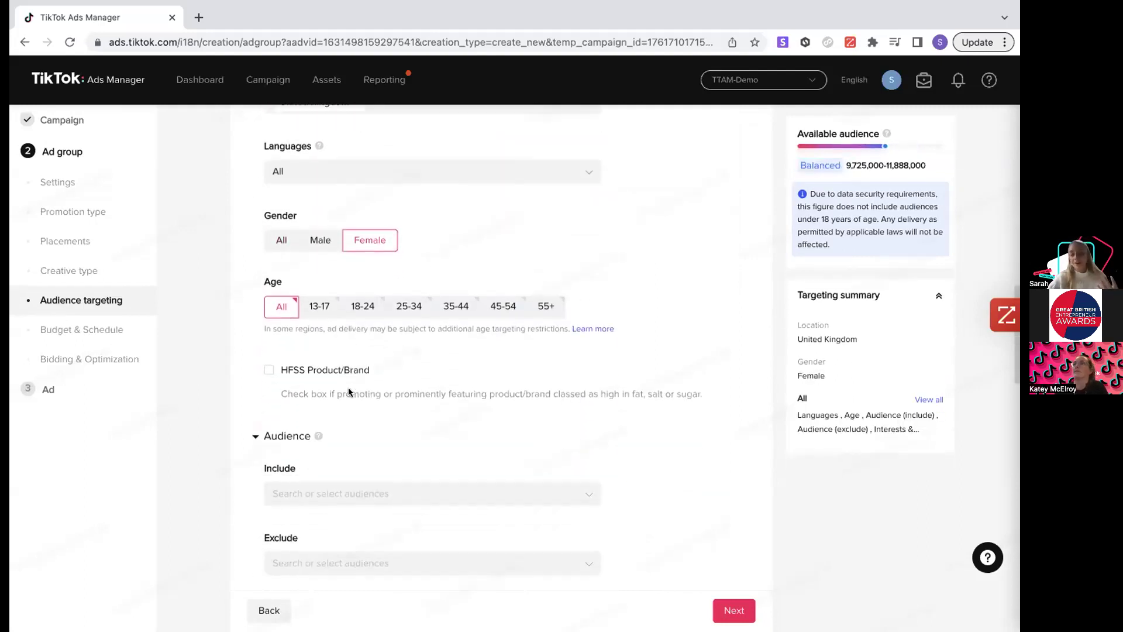
{"action": "left_click", "coordinate": [363, 303]}
{"action": "left_click", "coordinate": [409, 302]}
{"action": "left_click", "coordinate": [457, 302]}
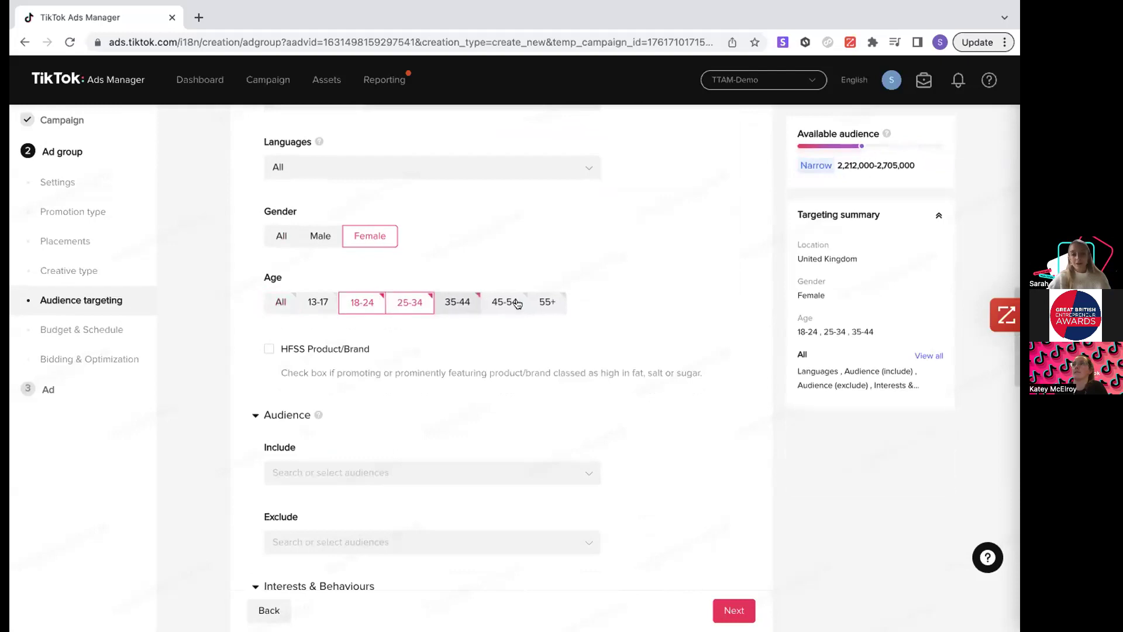
{"action": "left_click", "coordinate": [517, 303]}
{"action": "left_click", "coordinate": [548, 302]}
Add Cosmetics, Skin Care and Haircare from Beauty & Personal Care as targeted interests
{"action": "scroll", "coordinate": [433, 398], "scroll_direction": "down", "scroll_amount": 2}
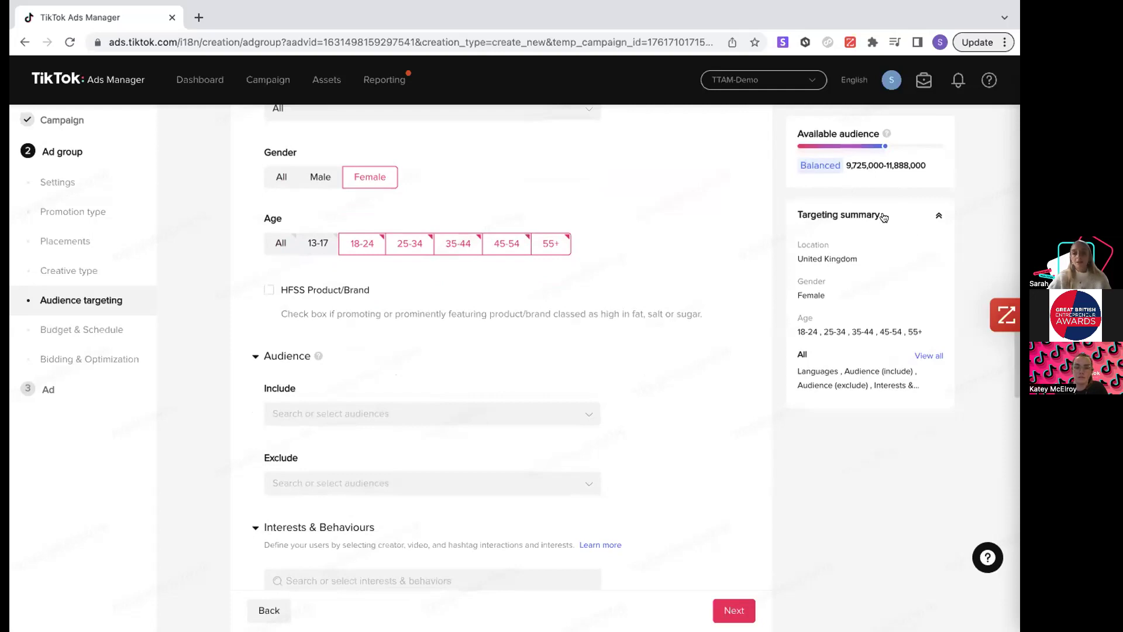
{"action": "scroll", "coordinate": [679, 512], "scroll_direction": "down", "scroll_amount": 1}
{"action": "scroll", "coordinate": [678, 516], "scroll_direction": "down", "scroll_amount": 3}
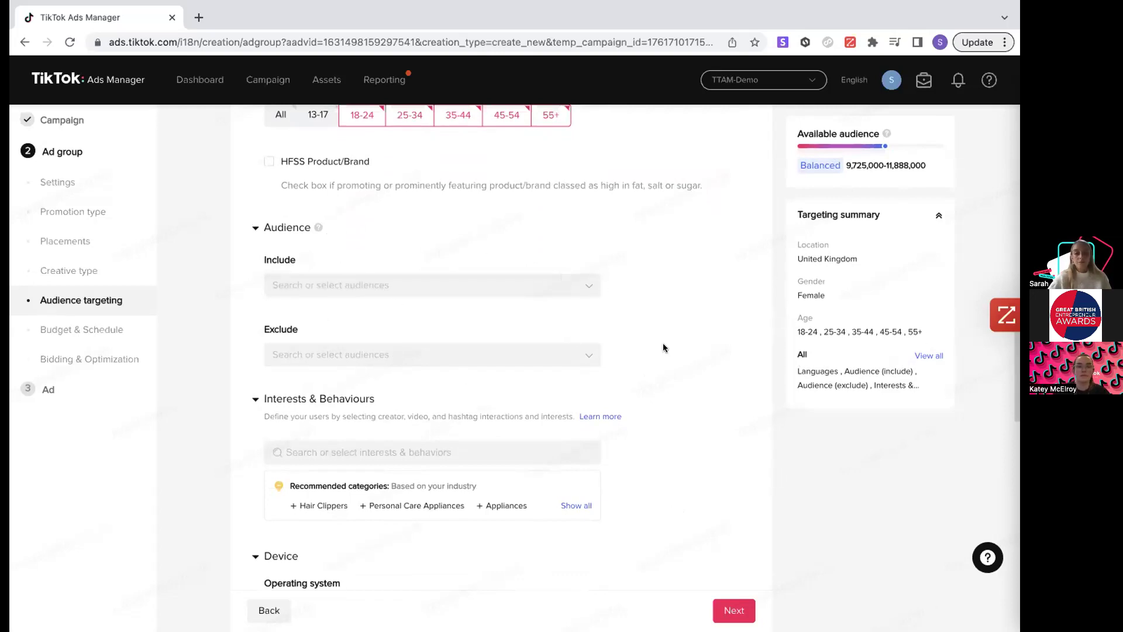
{"action": "scroll", "coordinate": [662, 344], "scroll_direction": "down", "scroll_amount": 3}
{"action": "scroll", "coordinate": [662, 343], "scroll_direction": "down", "scroll_amount": 3}
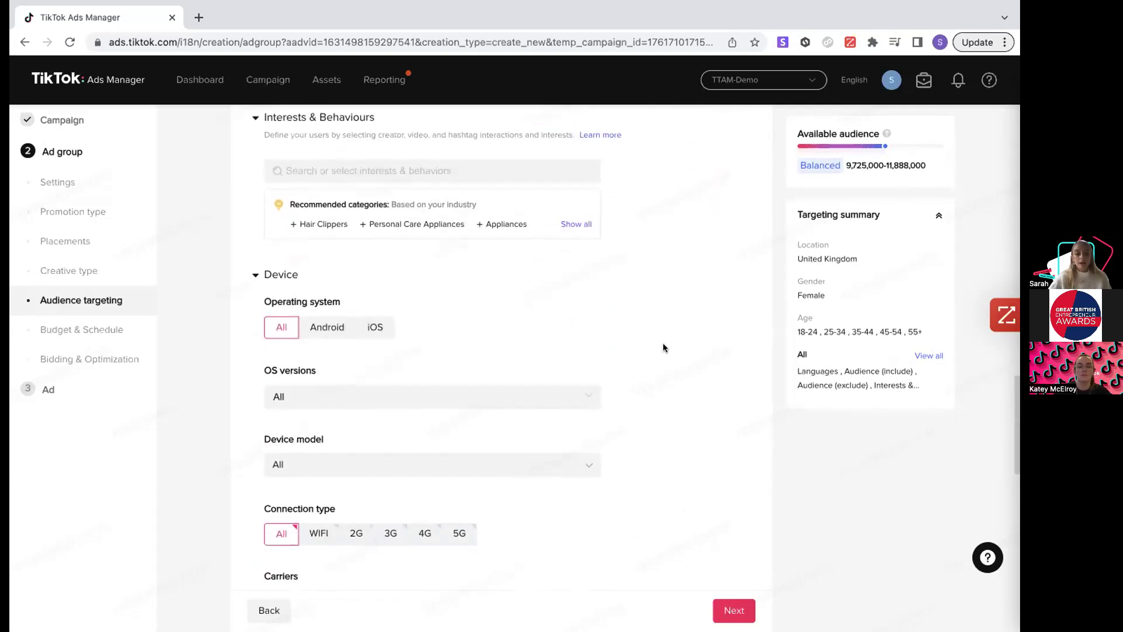
{"action": "scroll", "coordinate": [662, 343], "scroll_direction": "up", "scroll_amount": 2}
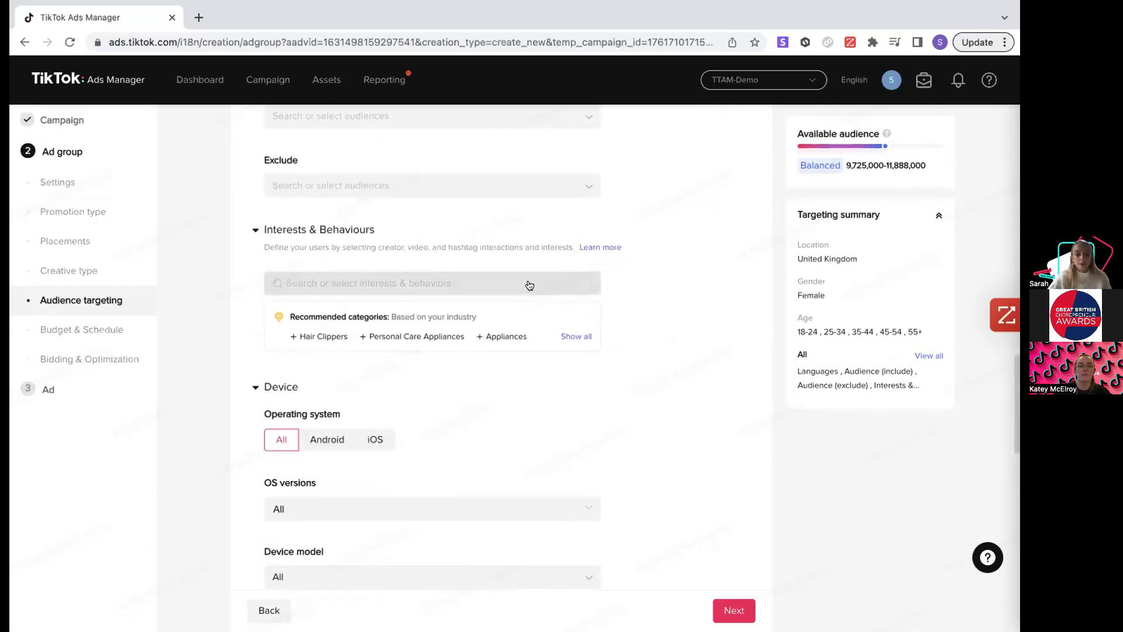
{"action": "left_click", "coordinate": [370, 284]}
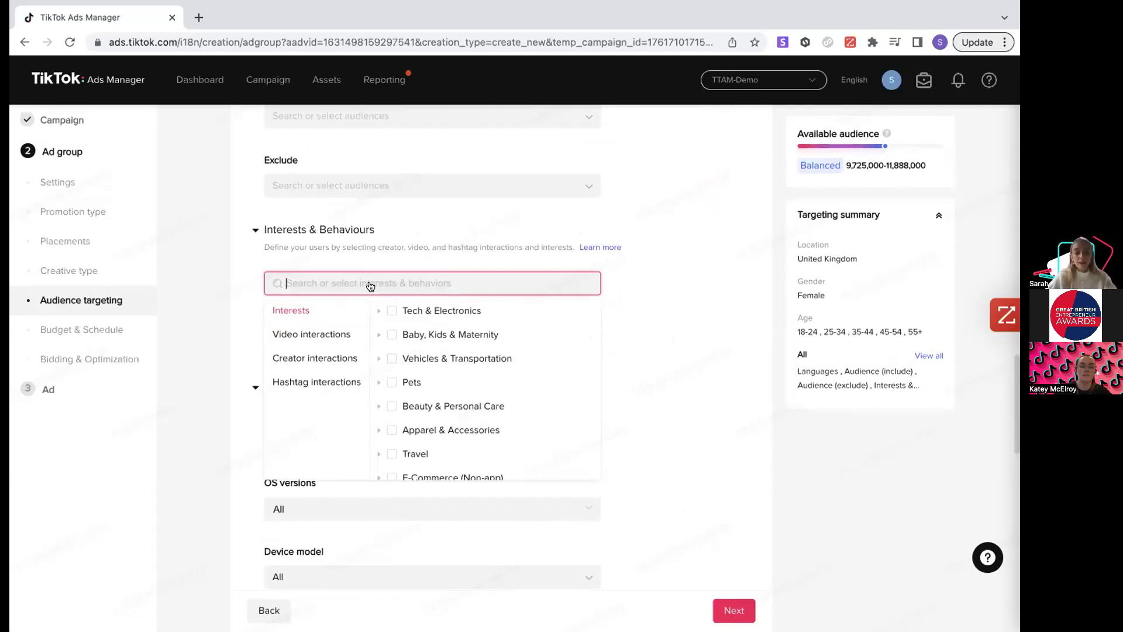
{"action": "scroll", "coordinate": [389, 350], "scroll_direction": "down", "scroll_amount": 1}
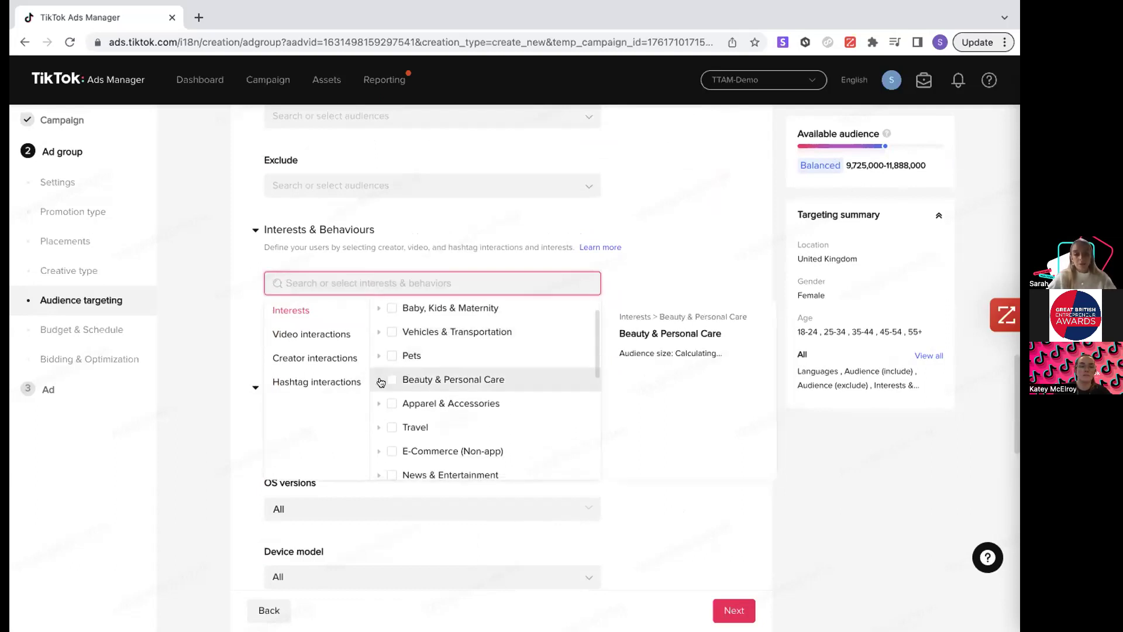
{"action": "left_click", "coordinate": [379, 379]}
{"action": "scroll", "coordinate": [378, 383], "scroll_direction": "down", "scroll_amount": 1}
{"action": "scroll", "coordinate": [378, 383], "scroll_direction": "down", "scroll_amount": 3}
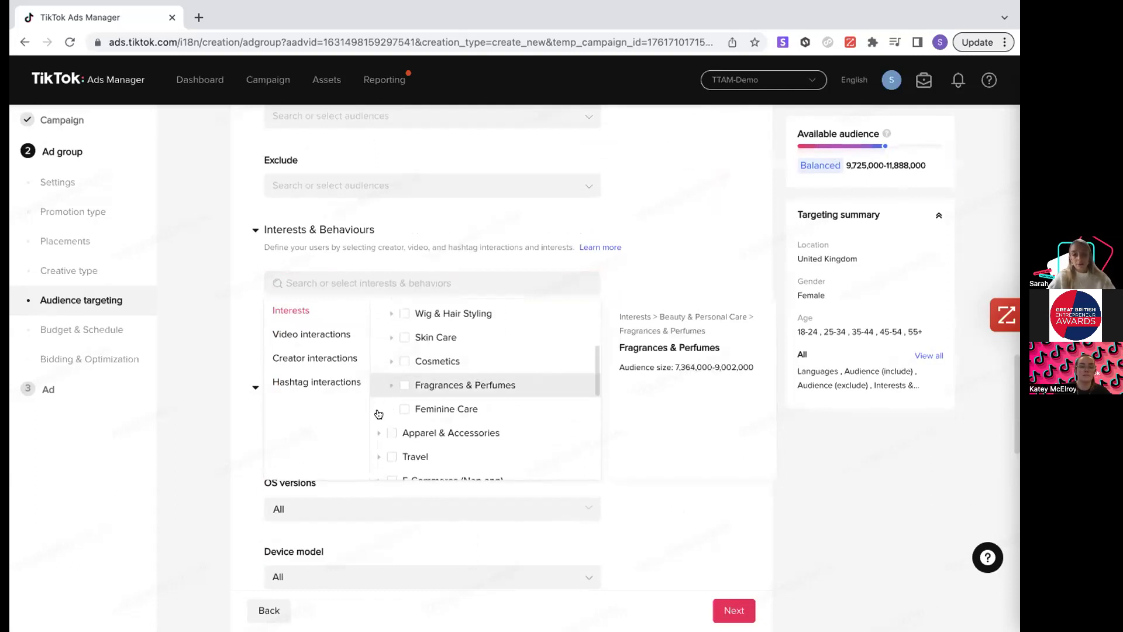
{"action": "scroll", "coordinate": [381, 375], "scroll_direction": "up", "scroll_amount": 2}
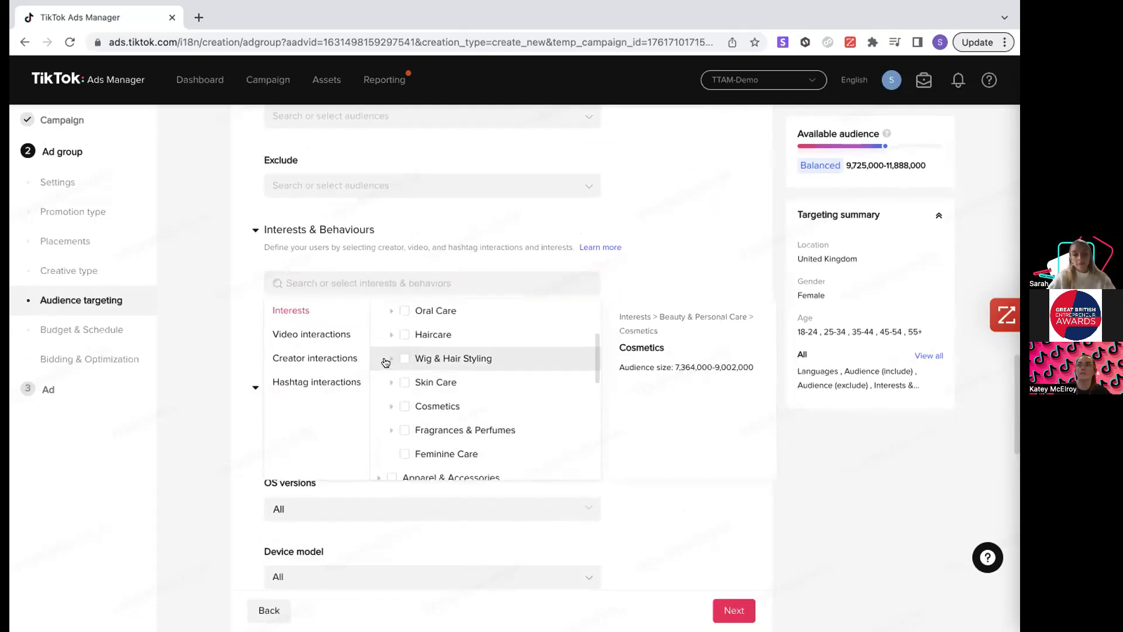
{"action": "left_click", "coordinate": [403, 413]}
{"action": "left_click", "coordinate": [404, 460]}
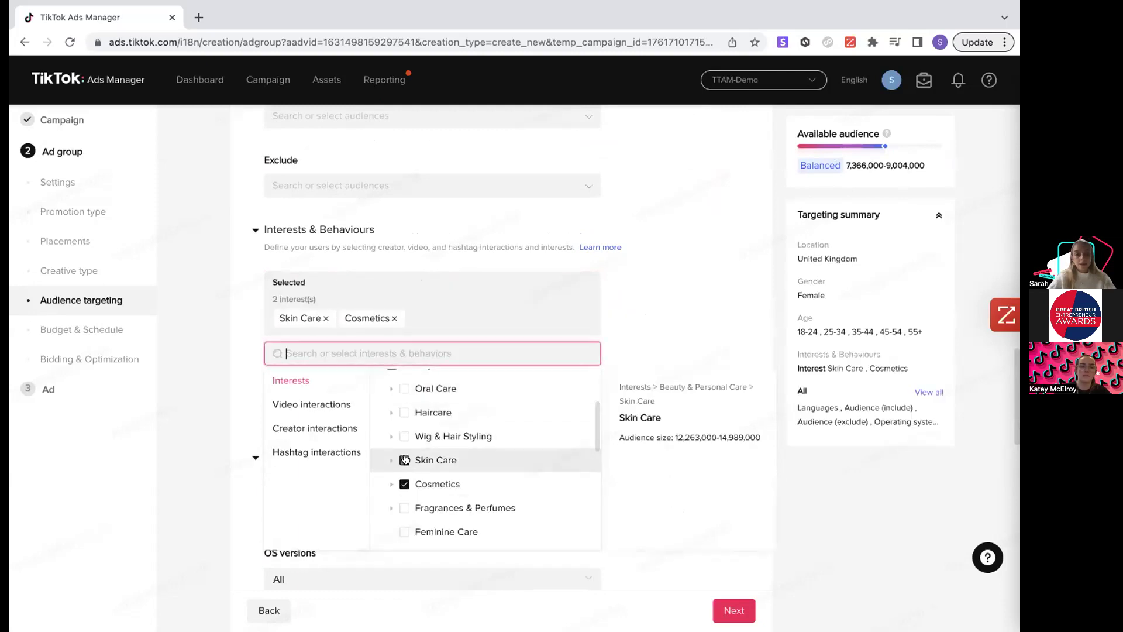
{"action": "left_click", "coordinate": [405, 471]}
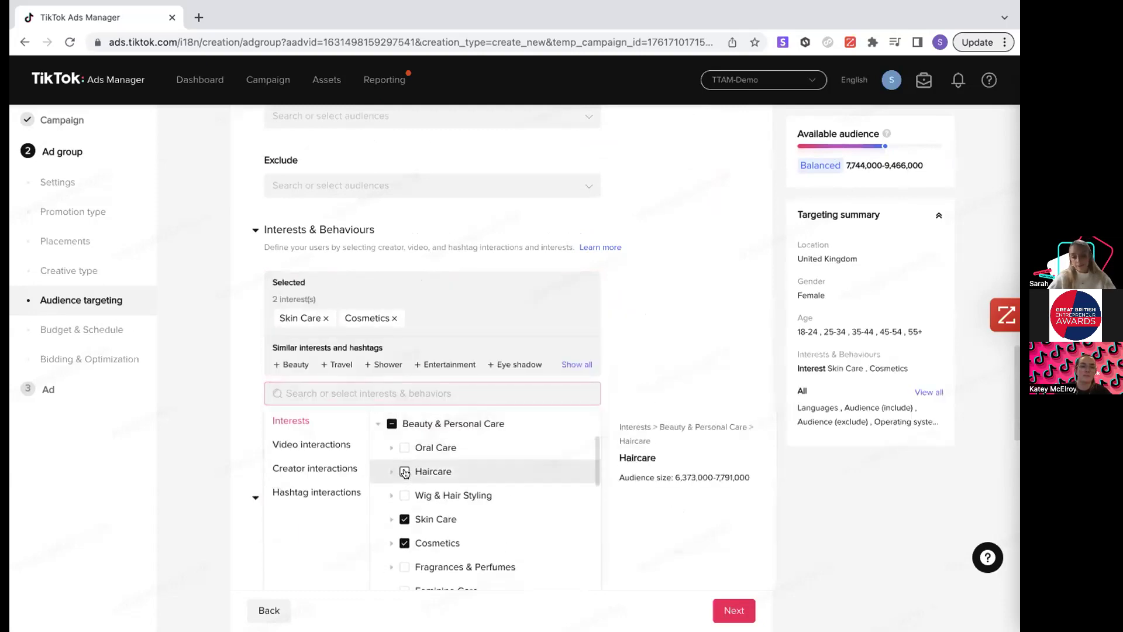
{"action": "left_click", "coordinate": [662, 301]}
Add the Beauty & Care video interaction from the Beauty & Style category to the targeting
{"action": "scroll", "coordinate": [636, 358], "scroll_direction": "down", "scroll_amount": 3}
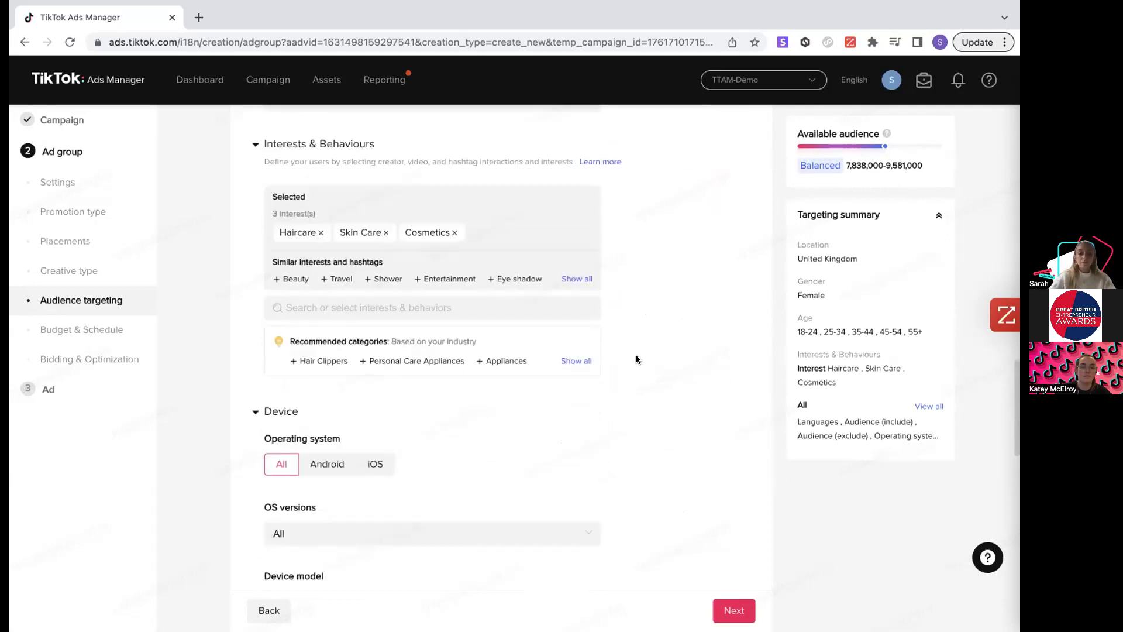
{"action": "left_click", "coordinate": [415, 307]}
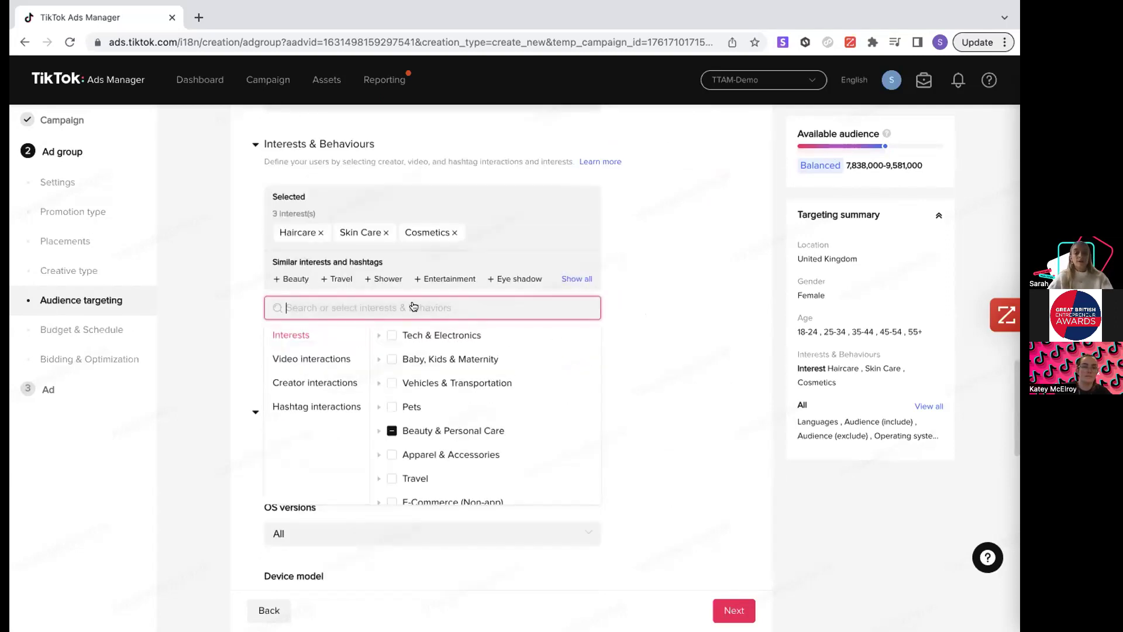
{"action": "left_click", "coordinate": [349, 361]}
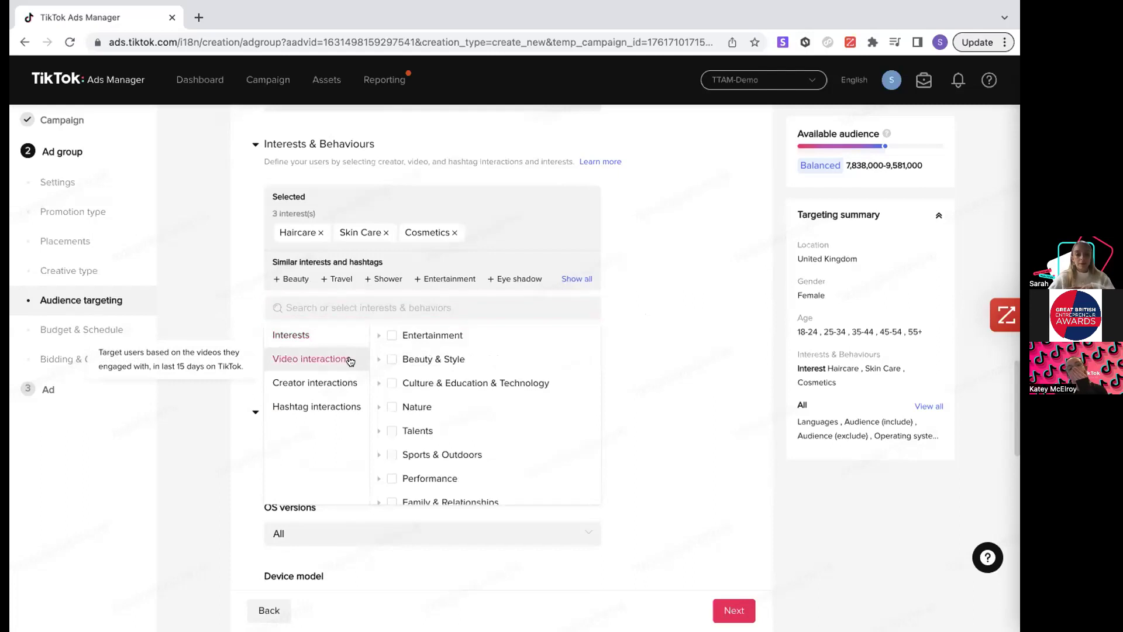
{"action": "left_click", "coordinate": [379, 359]}
{"action": "left_click", "coordinate": [404, 383]}
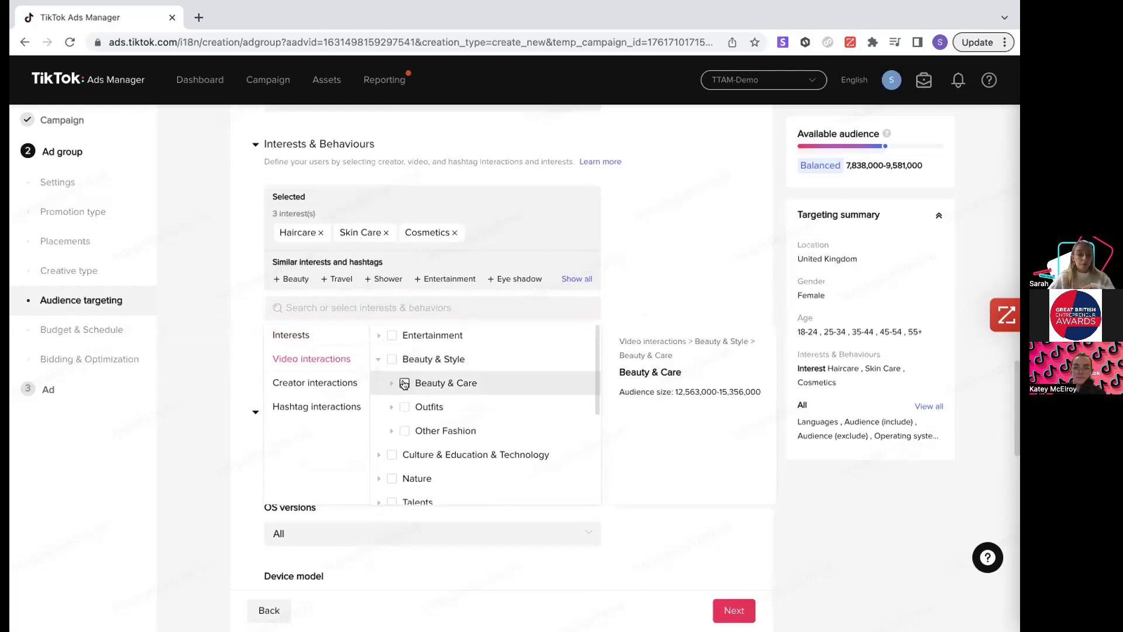
{"action": "scroll", "coordinate": [403, 385], "scroll_direction": "down", "scroll_amount": 2}
{"action": "scroll", "coordinate": [404, 385], "scroll_direction": "down", "scroll_amount": 3}
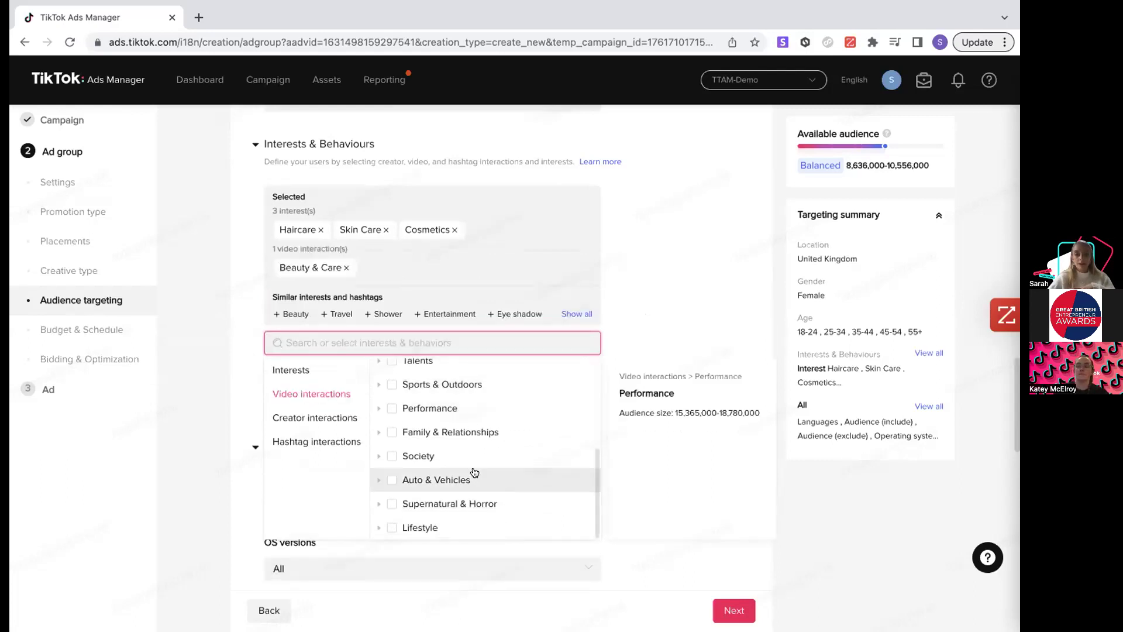
{"action": "scroll", "coordinate": [472, 469], "scroll_direction": "up", "scroll_amount": 5}
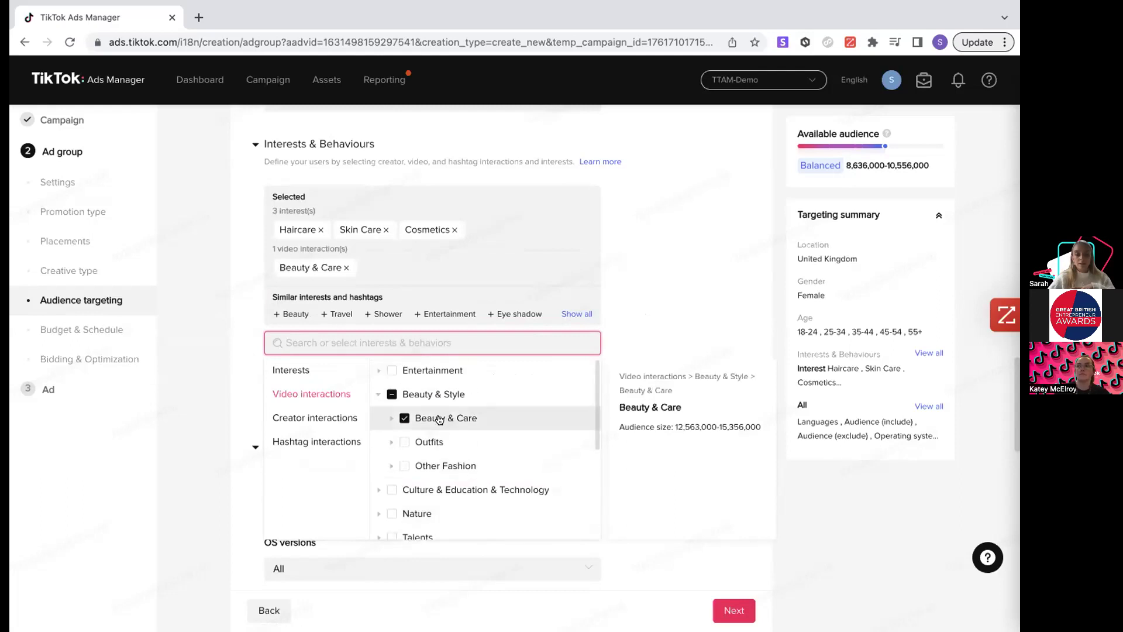
Check the creator and hashtag interaction options, search the interests and behaviours for "makeup", and clear the search
{"action": "left_click", "coordinate": [316, 418]}
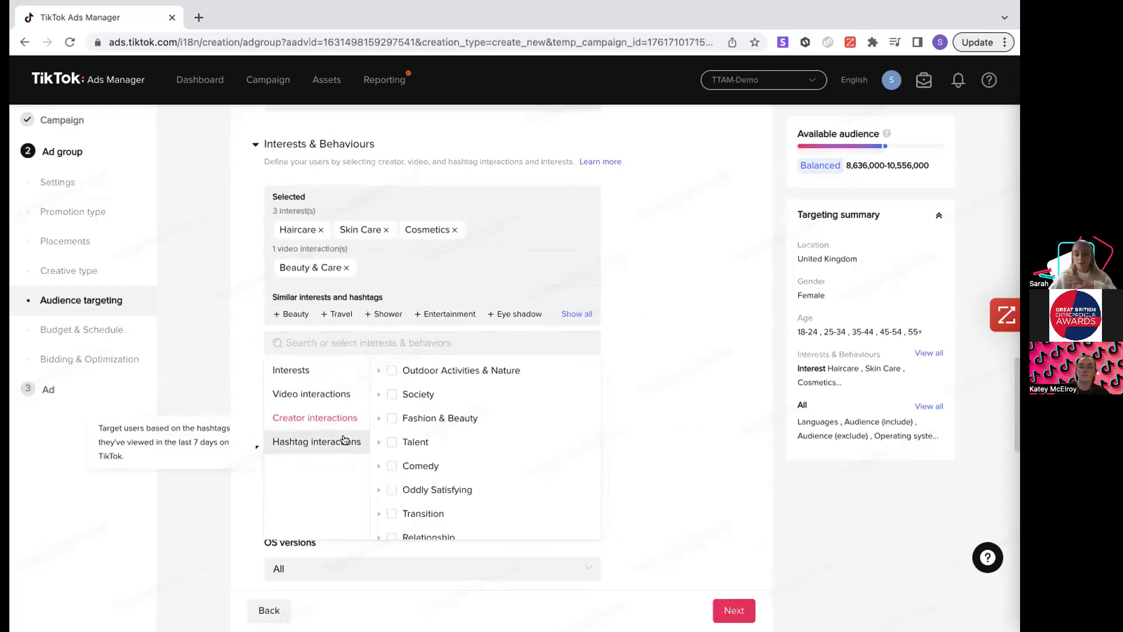
{"action": "left_click", "coordinate": [344, 441]}
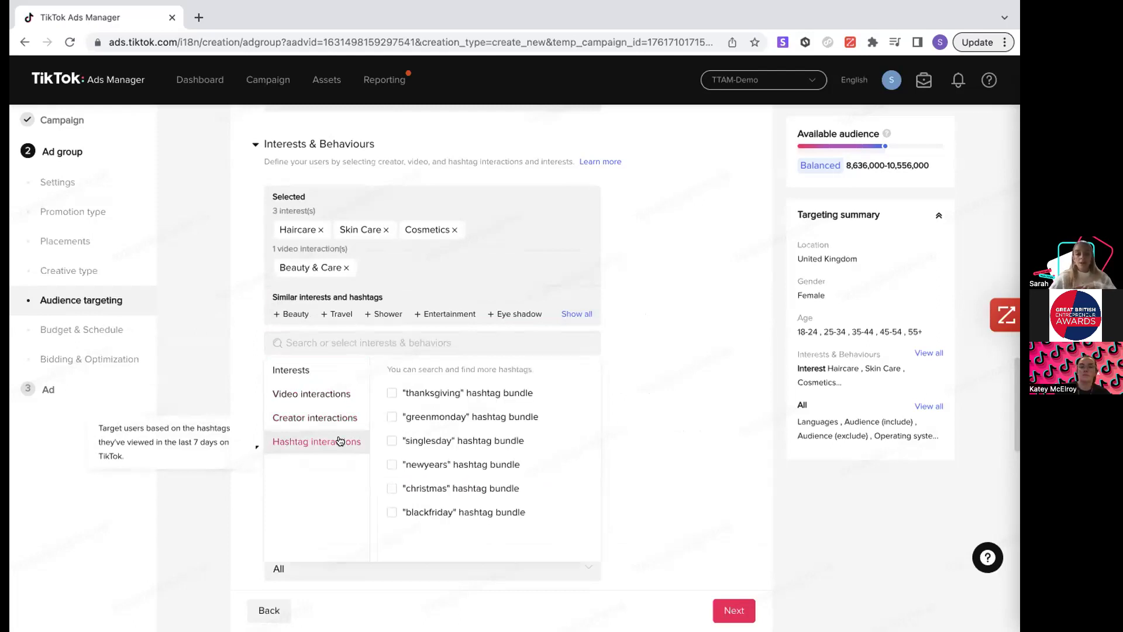
{"action": "scroll", "coordinate": [462, 404], "scroll_direction": "up", "scroll_amount": 1}
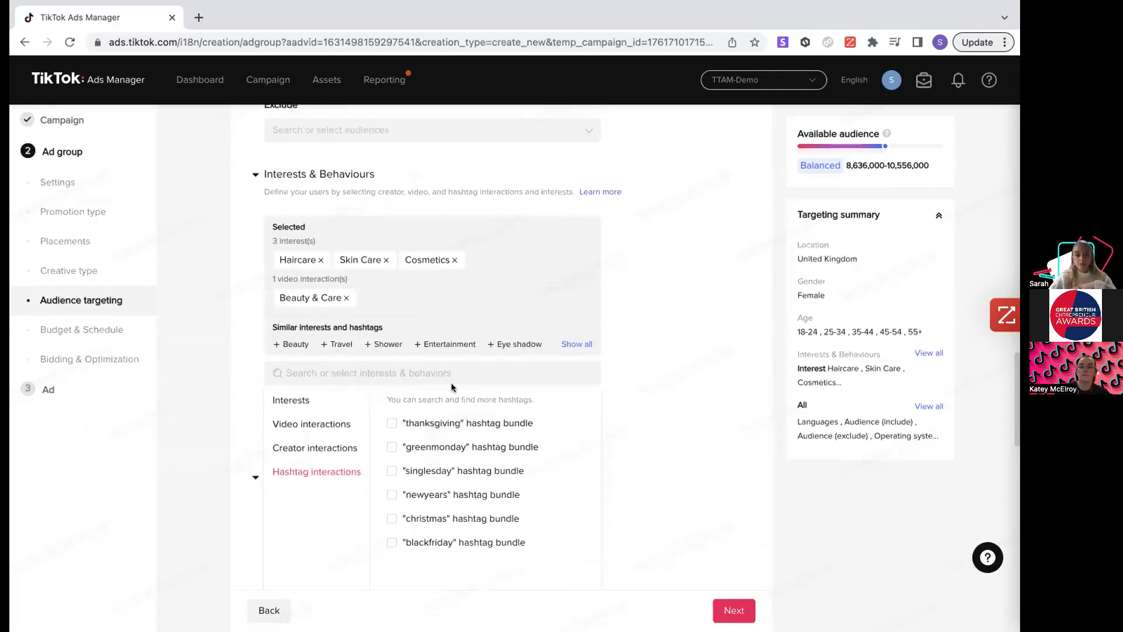
{"action": "left_click", "coordinate": [446, 379]}
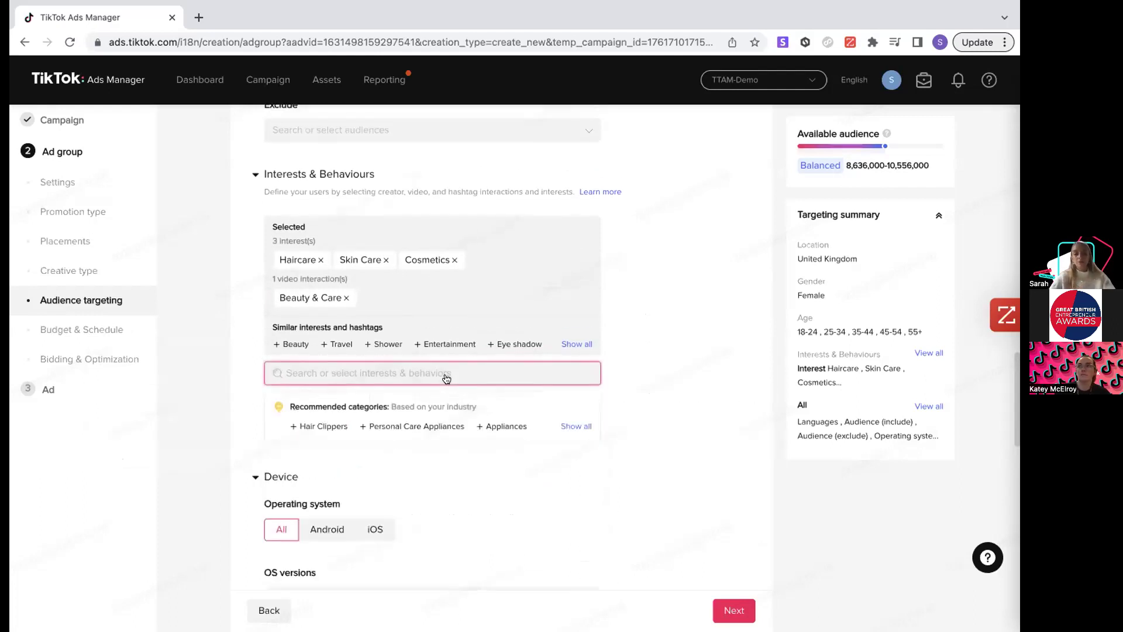
{"action": "type", "text": "makeup"}
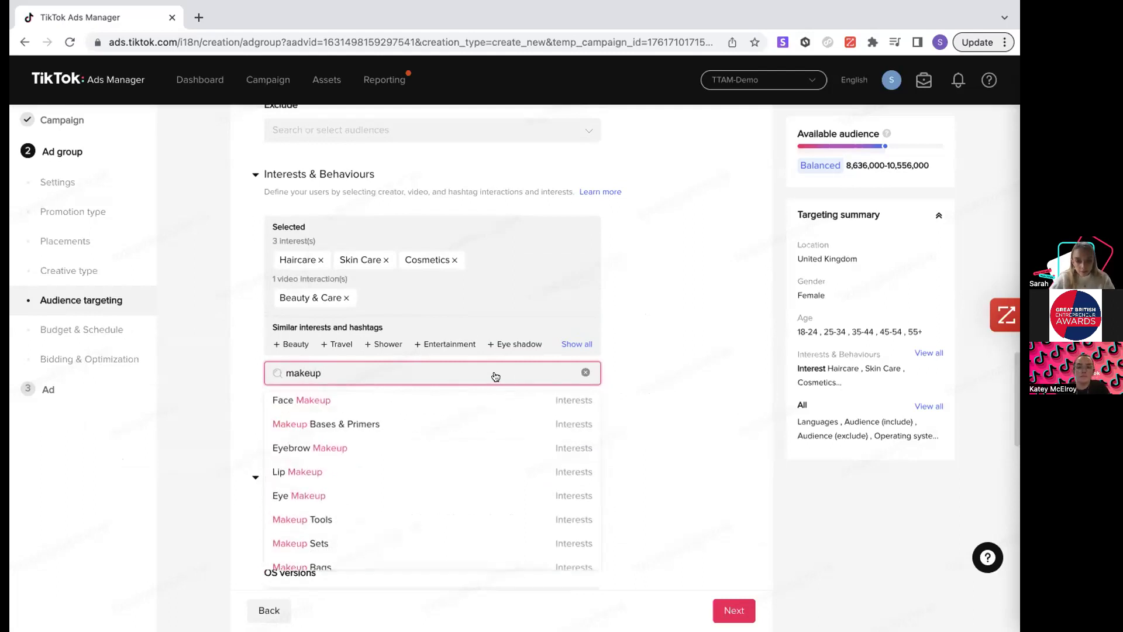
{"action": "left_click", "coordinate": [585, 373]}
Search the hashtag interactions for "#makeup"
{"action": "left_click", "coordinate": [316, 472]}
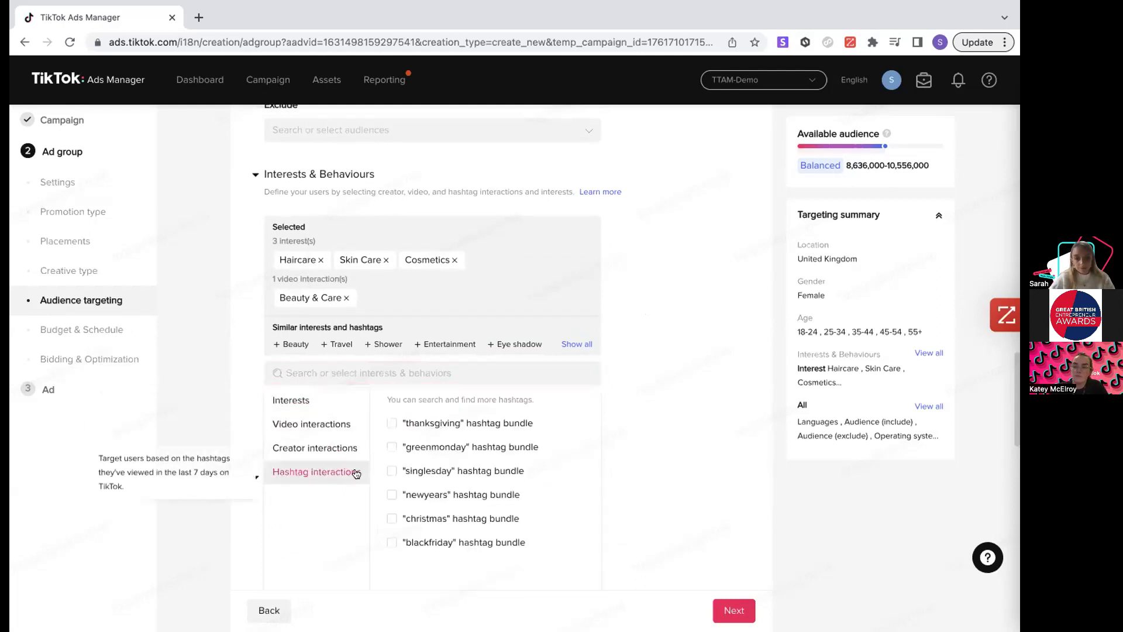
{"action": "left_click", "coordinate": [412, 380]}
{"action": "type", "text": "#makeup"}
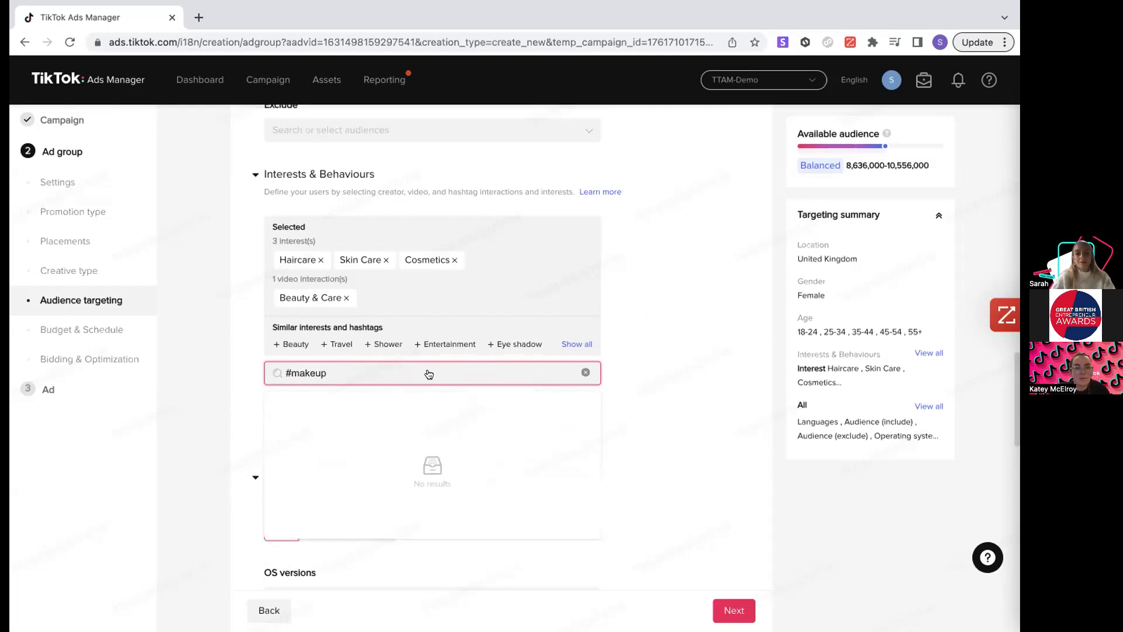
{"action": "key", "text": "BackSpace"}
{"action": "key", "text": "BackSpace"}
{"action": "type", "text": "eup"}
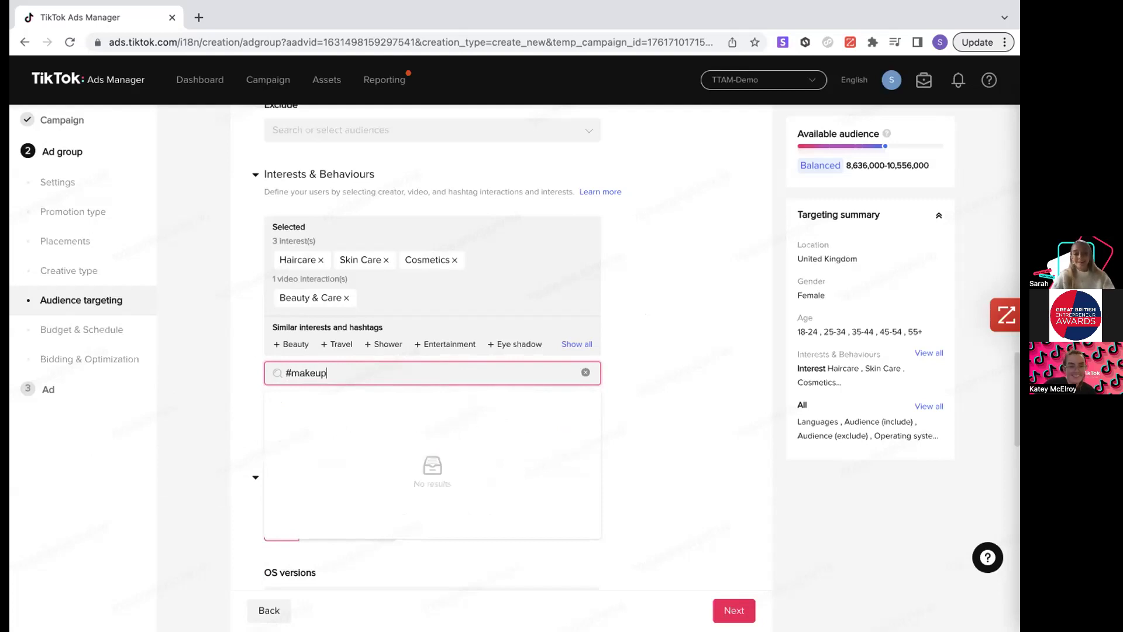
Search for "makeup" without the hash sign, look through the suggestions, and close the search without adding any
{"action": "key", "text": "BackSpace"}
{"action": "key", "text": "BackSpace"}
{"action": "key", "text": "BackSpace"}
{"action": "key", "text": "BackSpace"}
{"action": "key", "text": "BackSpace"}
{"action": "key", "text": "BackSpace"}
{"action": "key", "text": "BackSpace"}
{"action": "type", "text": "makeup"}
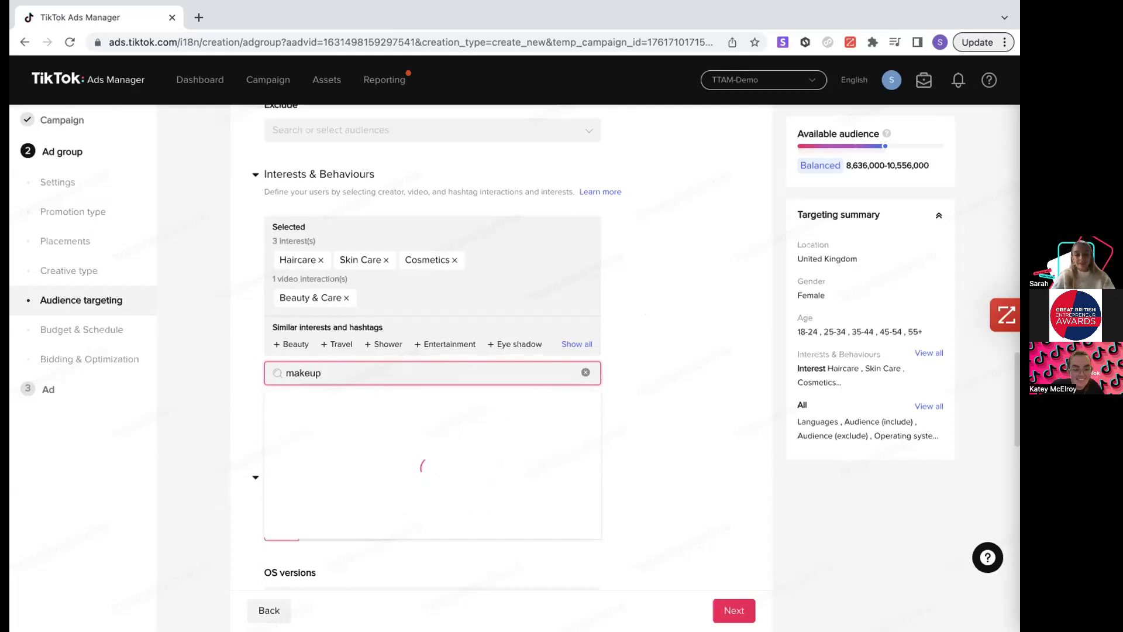
{"action": "scroll", "coordinate": [427, 424], "scroll_direction": "down", "scroll_amount": 5}
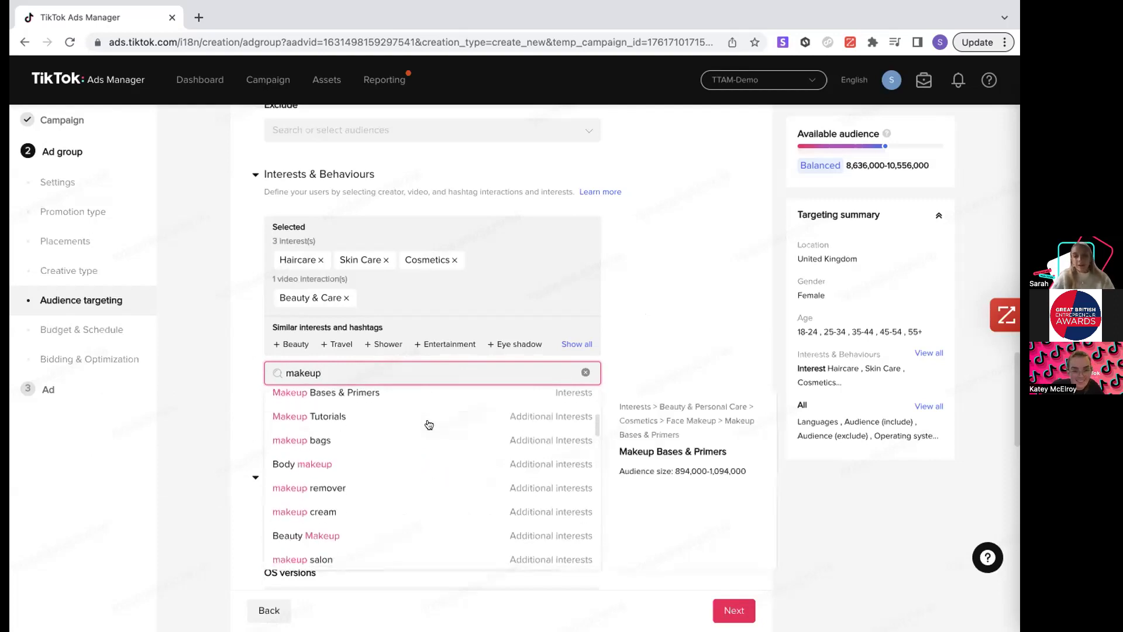
{"action": "scroll", "coordinate": [429, 424], "scroll_direction": "up", "scroll_amount": 10}
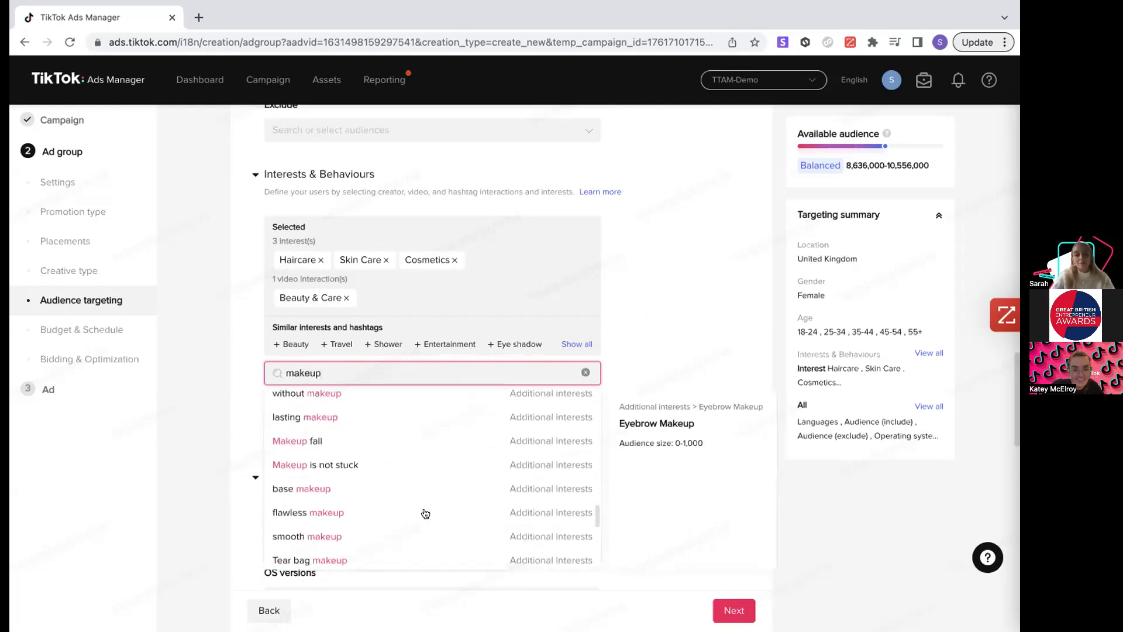
{"action": "scroll", "coordinate": [444, 449], "scroll_direction": "up", "scroll_amount": 10}
{"action": "scroll", "coordinate": [524, 446], "scroll_direction": "down", "scroll_amount": 10}
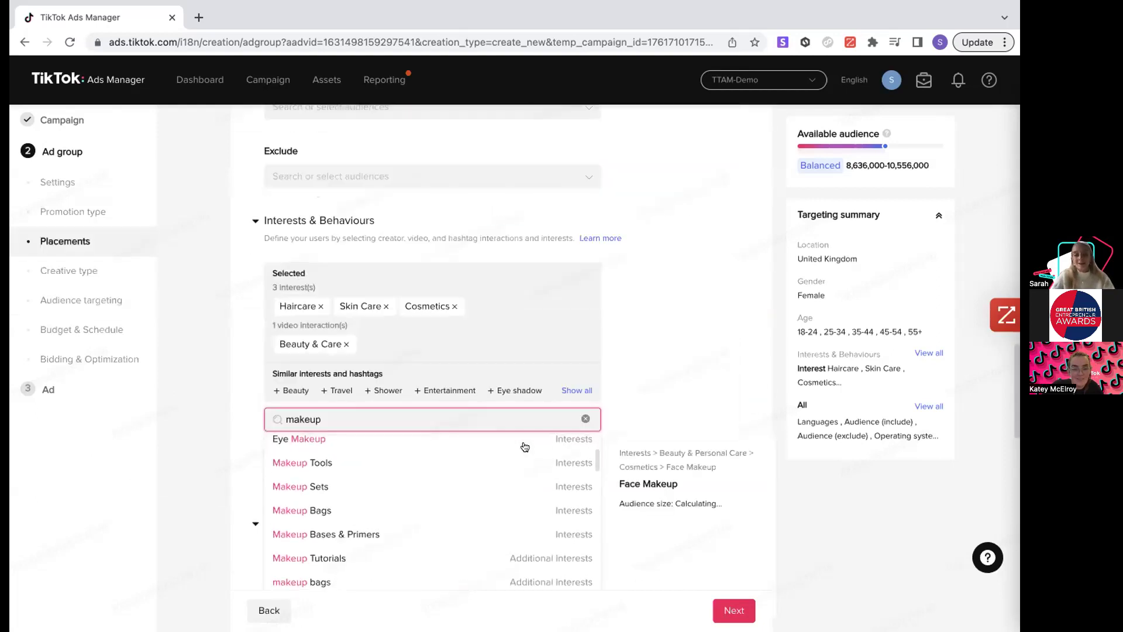
{"action": "left_click", "coordinate": [585, 418]}
{"action": "scroll", "coordinate": [637, 406], "scroll_direction": "down", "scroll_amount": 2}
{"action": "left_click", "coordinate": [633, 383]}
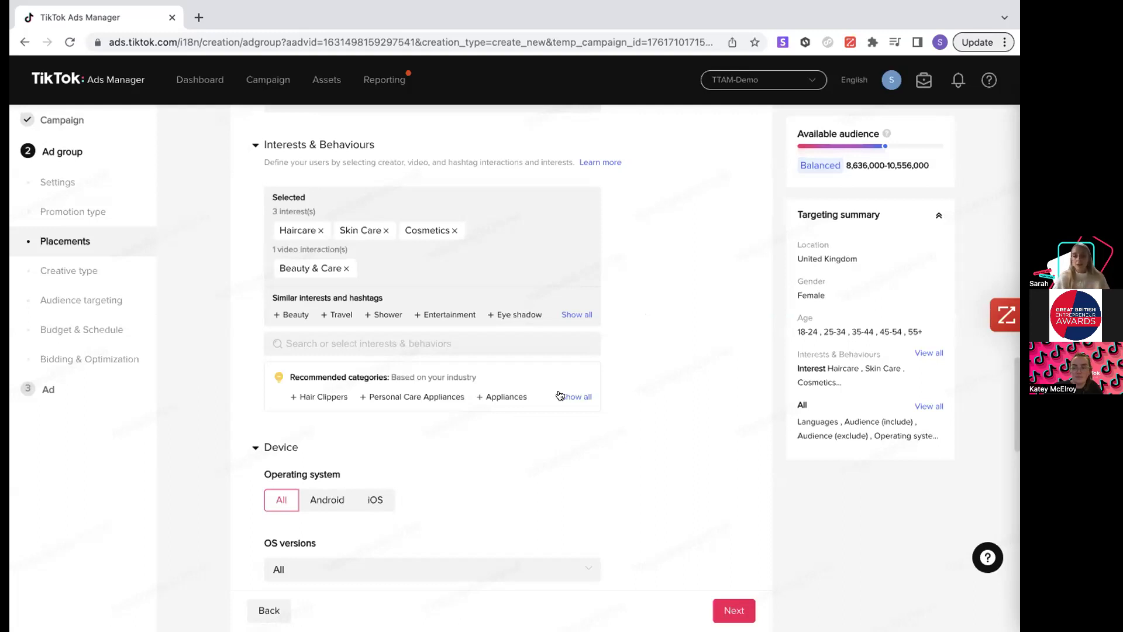
{"action": "scroll", "coordinate": [560, 395], "scroll_direction": "down", "scroll_amount": 1}
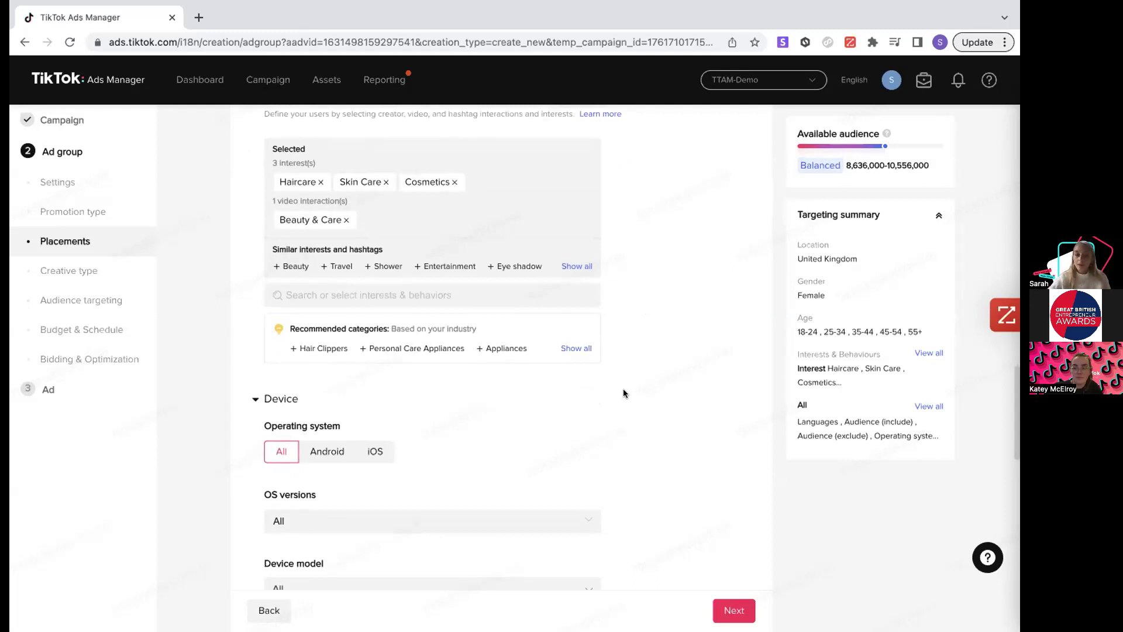
{"action": "scroll", "coordinate": [623, 391], "scroll_direction": "up", "scroll_amount": 1}
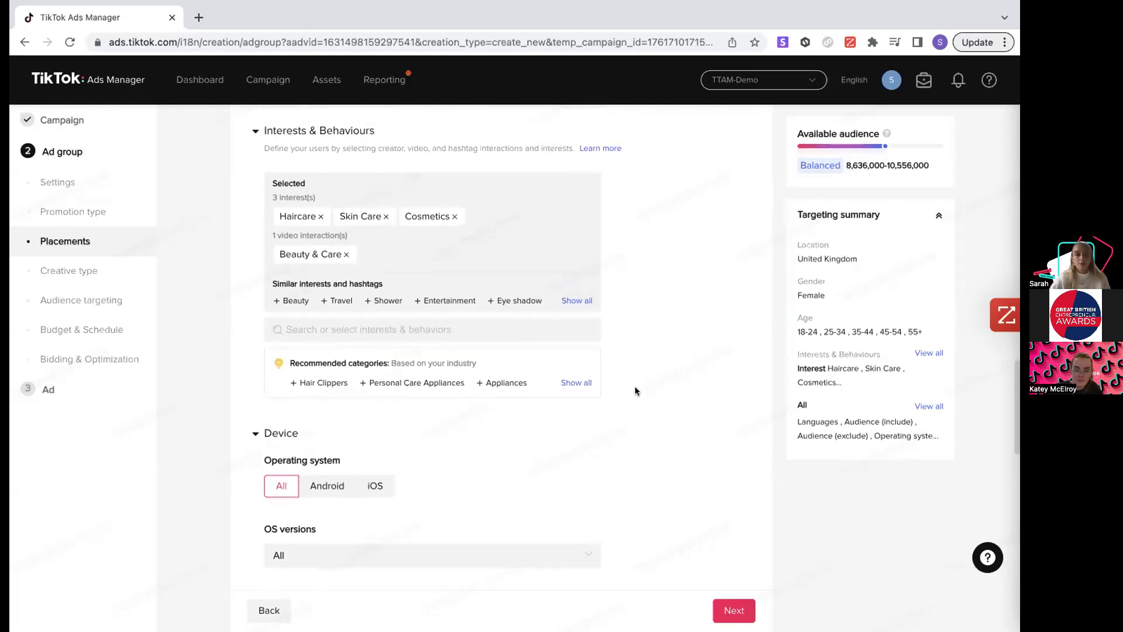
Review the ad group's device targeting options, demographics, and budget and schedule settings
{"action": "scroll", "coordinate": [527, 212], "scroll_direction": "down", "scroll_amount": 1}
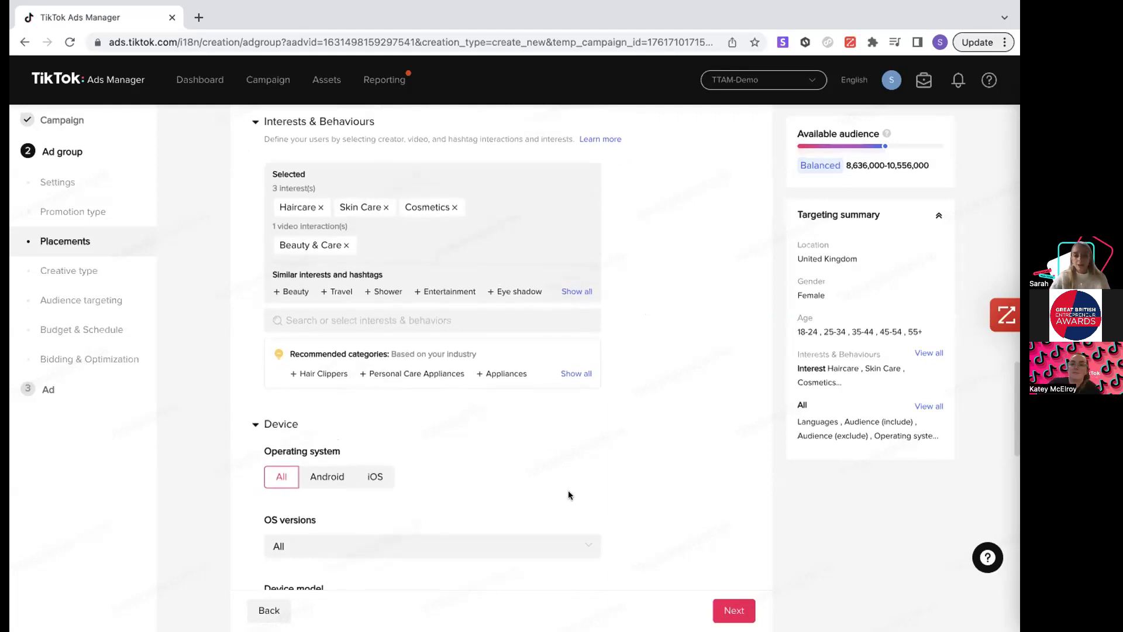
{"action": "scroll", "coordinate": [568, 495], "scroll_direction": "down", "scroll_amount": 5}
{"action": "scroll", "coordinate": [567, 495], "scroll_direction": "down", "scroll_amount": 3}
{"action": "scroll", "coordinate": [567, 495], "scroll_direction": "up", "scroll_amount": 3}
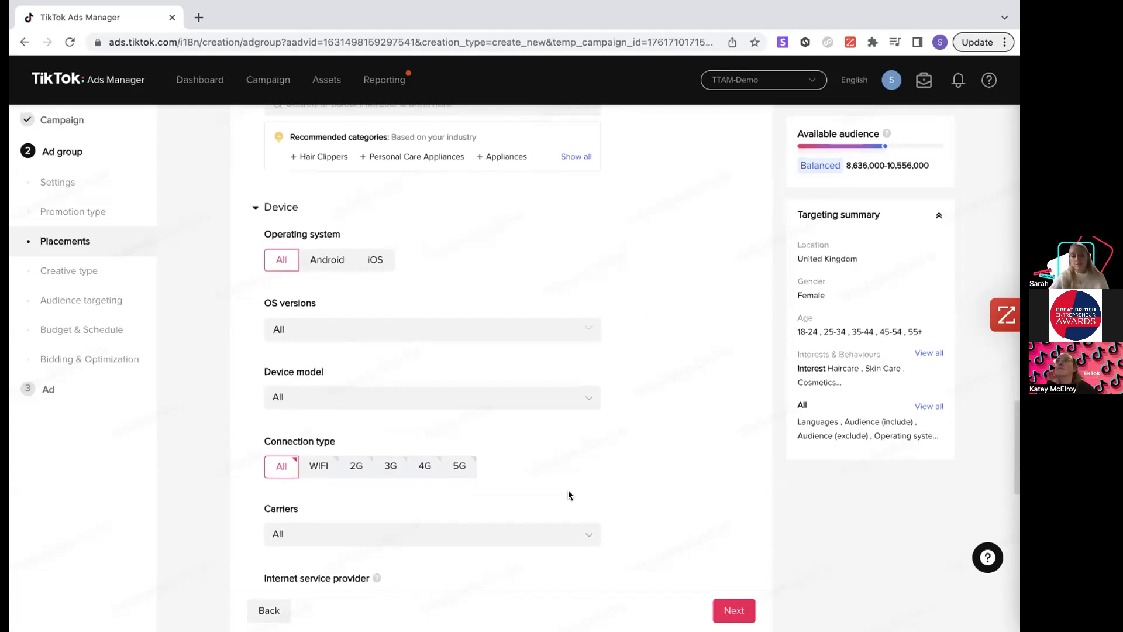
{"action": "scroll", "coordinate": [567, 492], "scroll_direction": "down", "scroll_amount": 1}
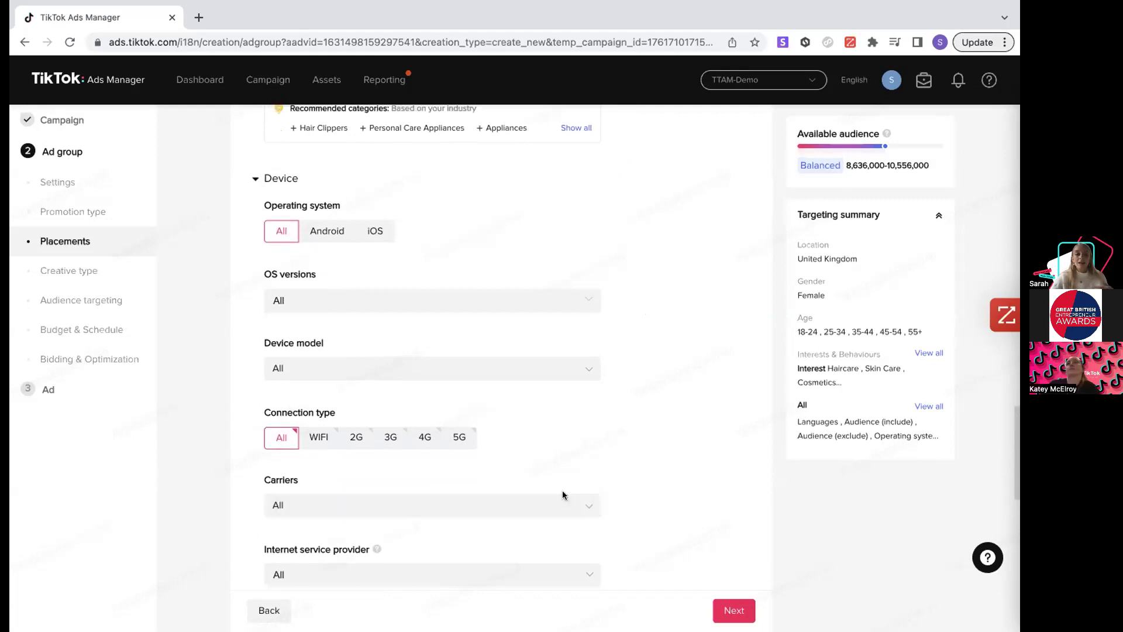
{"action": "scroll", "coordinate": [437, 334], "scroll_direction": "down", "scroll_amount": 2}
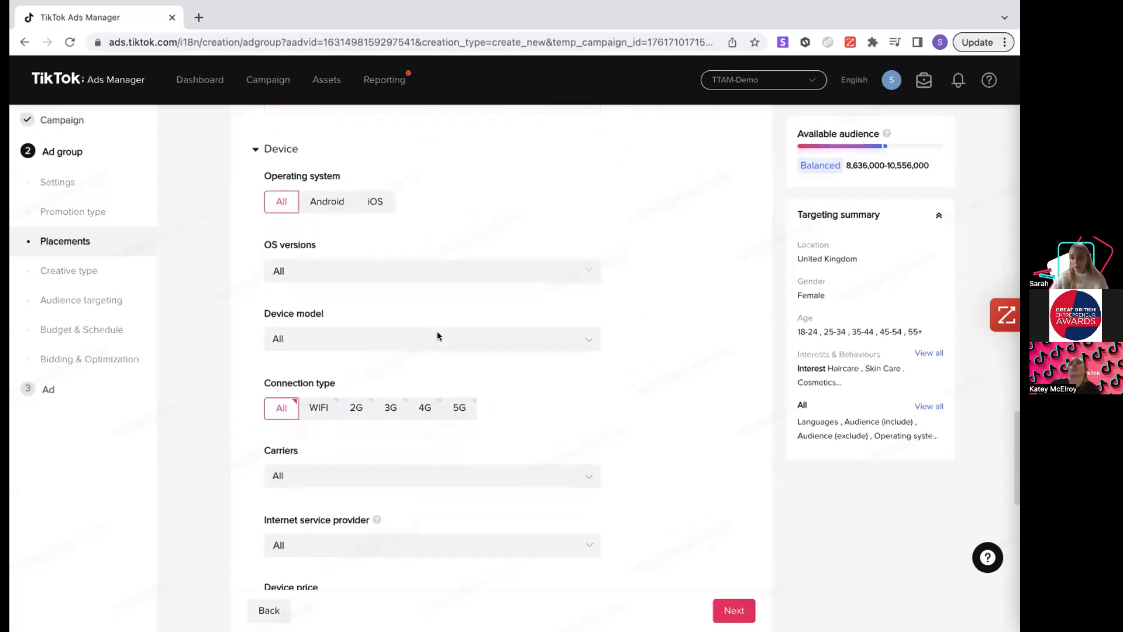
{"action": "scroll", "coordinate": [437, 334], "scroll_direction": "down", "scroll_amount": 4}
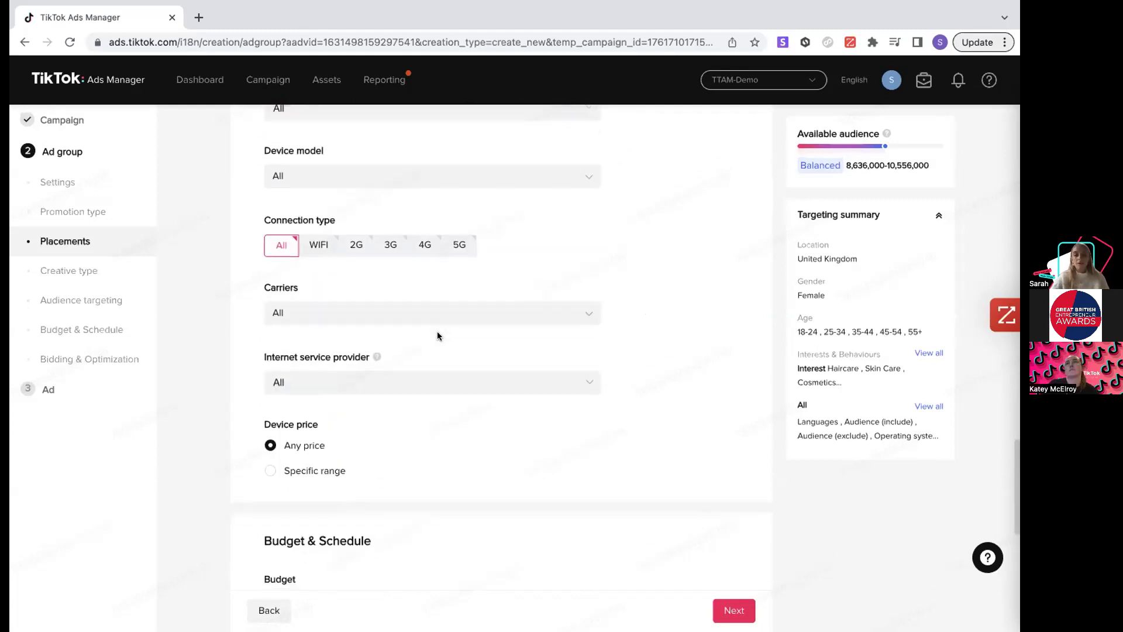
{"action": "scroll", "coordinate": [418, 389], "scroll_direction": "down", "scroll_amount": 5}
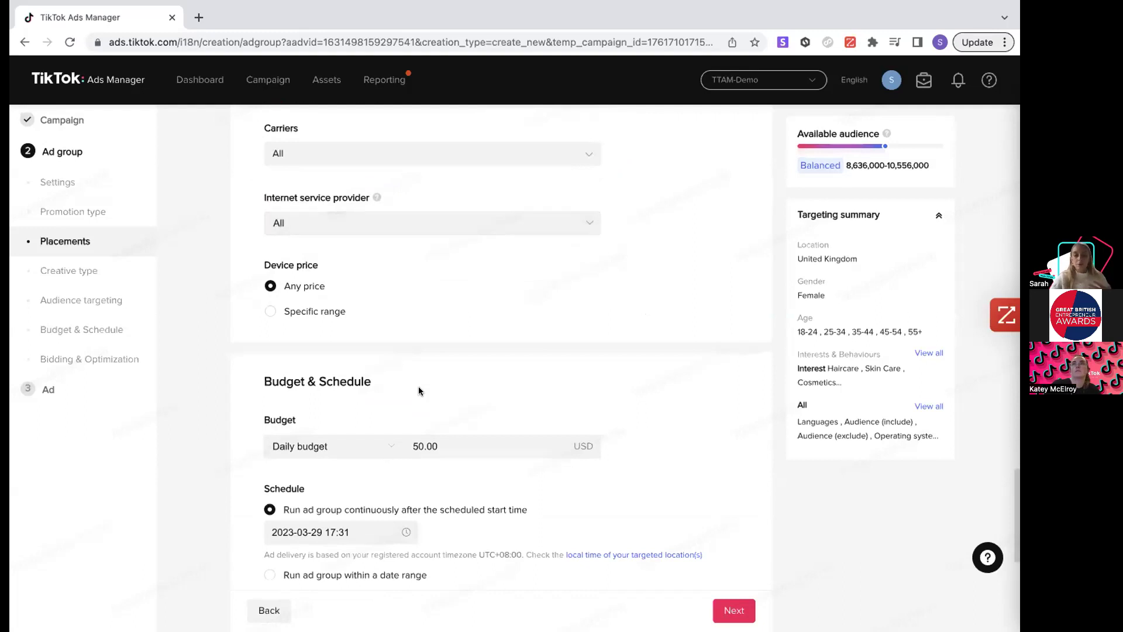
{"action": "scroll", "coordinate": [419, 386], "scroll_direction": "down", "scroll_amount": 3}
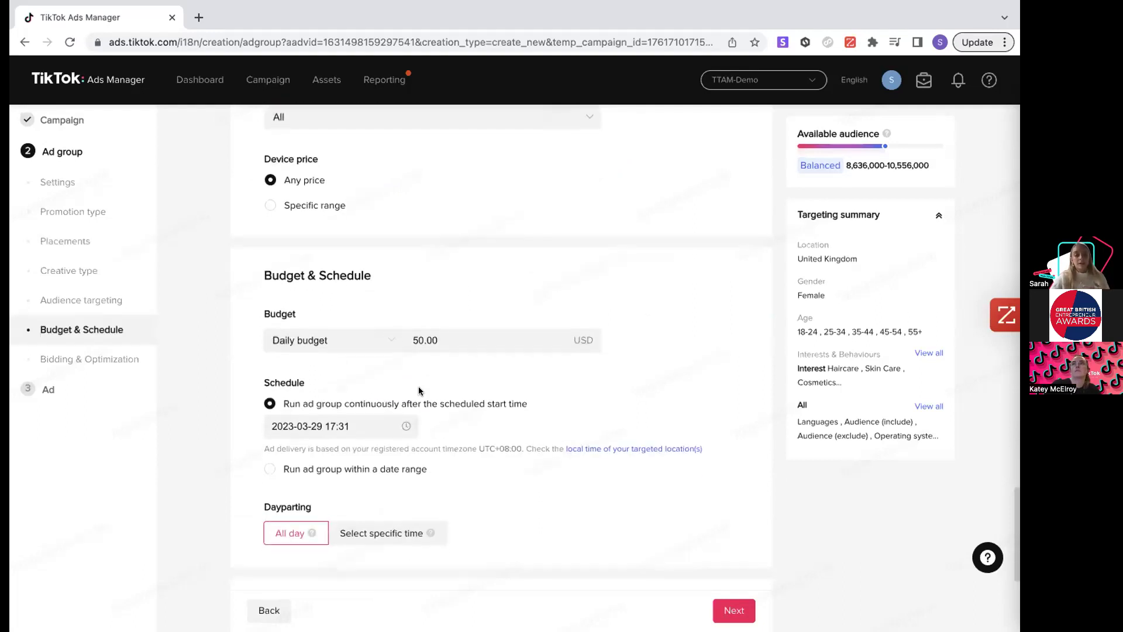
{"action": "scroll", "coordinate": [483, 505], "scroll_direction": "down", "scroll_amount": 2}
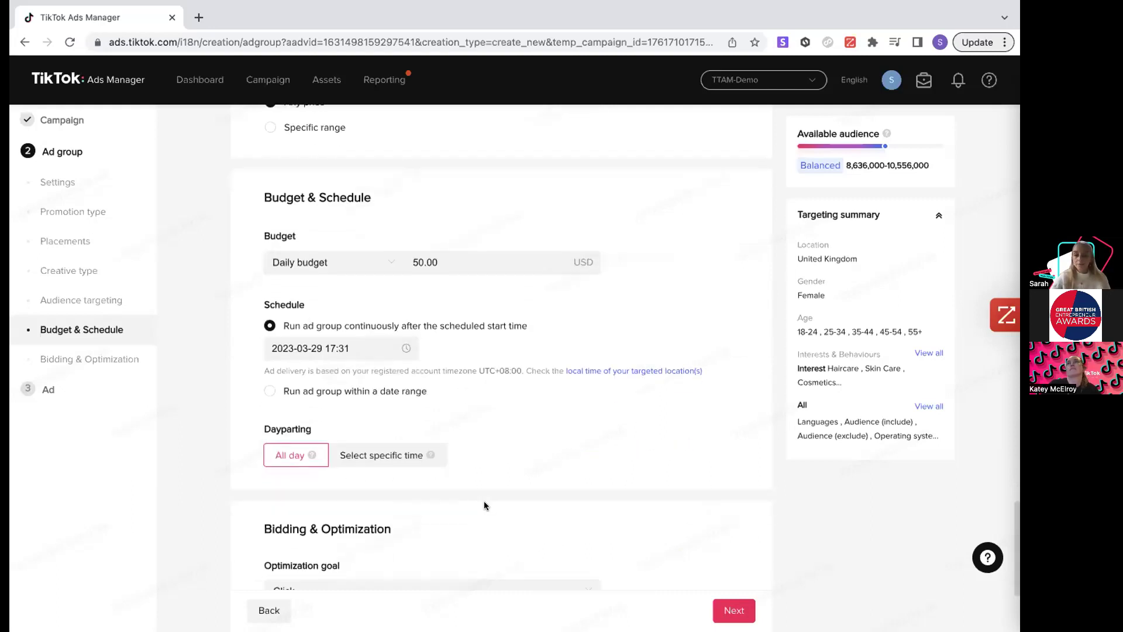
{"action": "scroll", "coordinate": [484, 505], "scroll_direction": "up", "scroll_amount": 20}
{"action": "scroll", "coordinate": [485, 506], "scroll_direction": "up", "scroll_amount": 3}
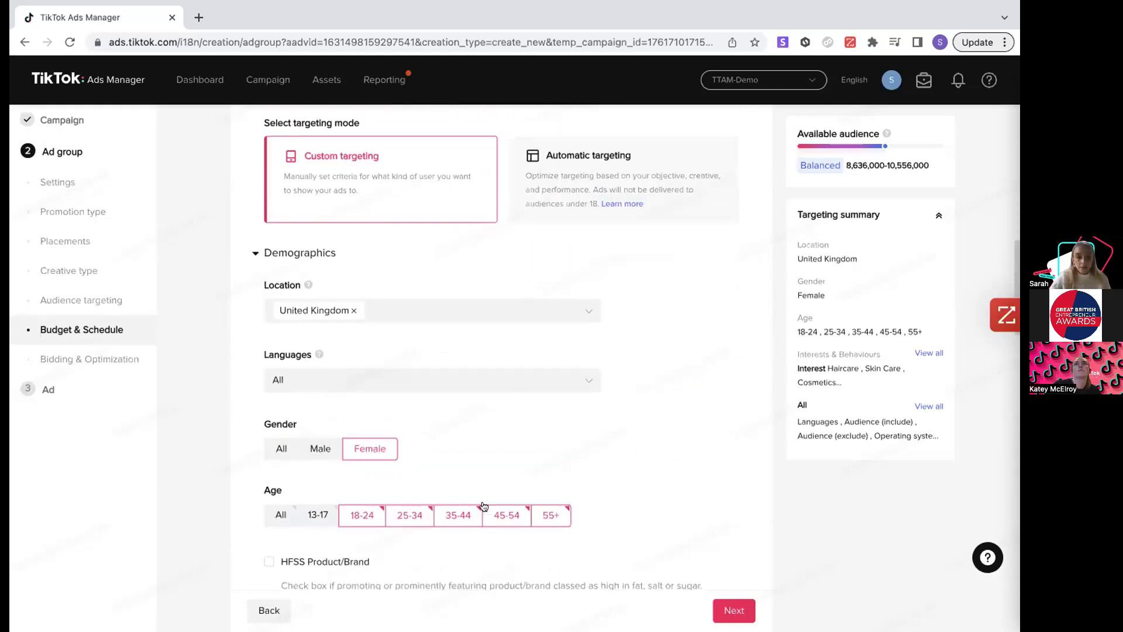
{"action": "scroll", "coordinate": [395, 386], "scroll_direction": "down", "scroll_amount": 15}
{"action": "scroll", "coordinate": [403, 386], "scroll_direction": "down", "scroll_amount": 2}
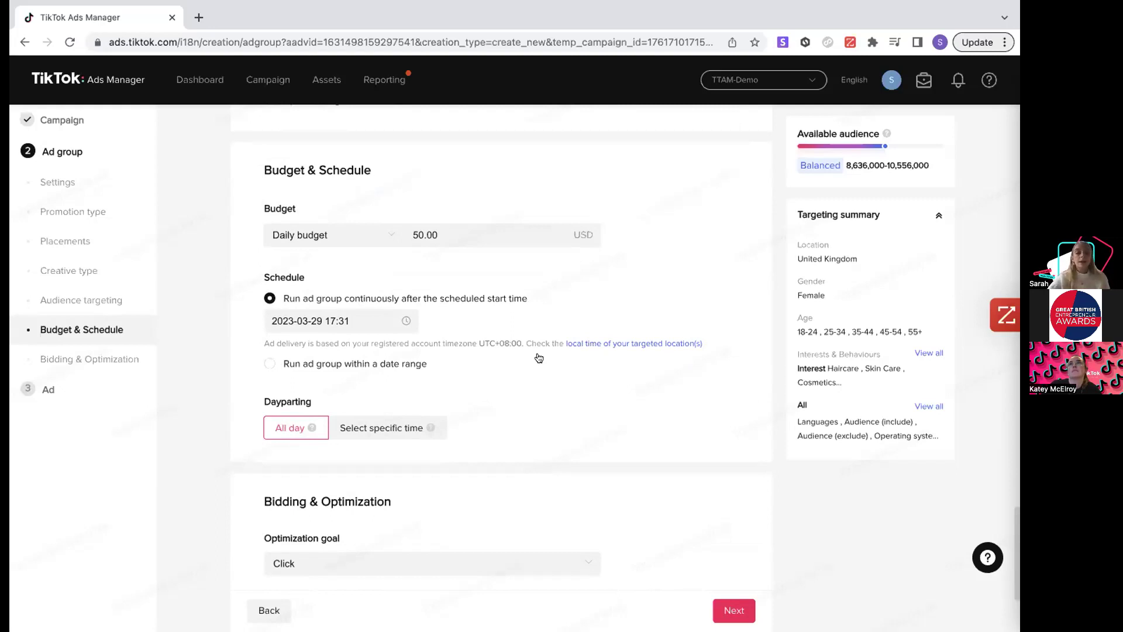
{"action": "scroll", "coordinate": [457, 383], "scroll_direction": "down", "scroll_amount": 1}
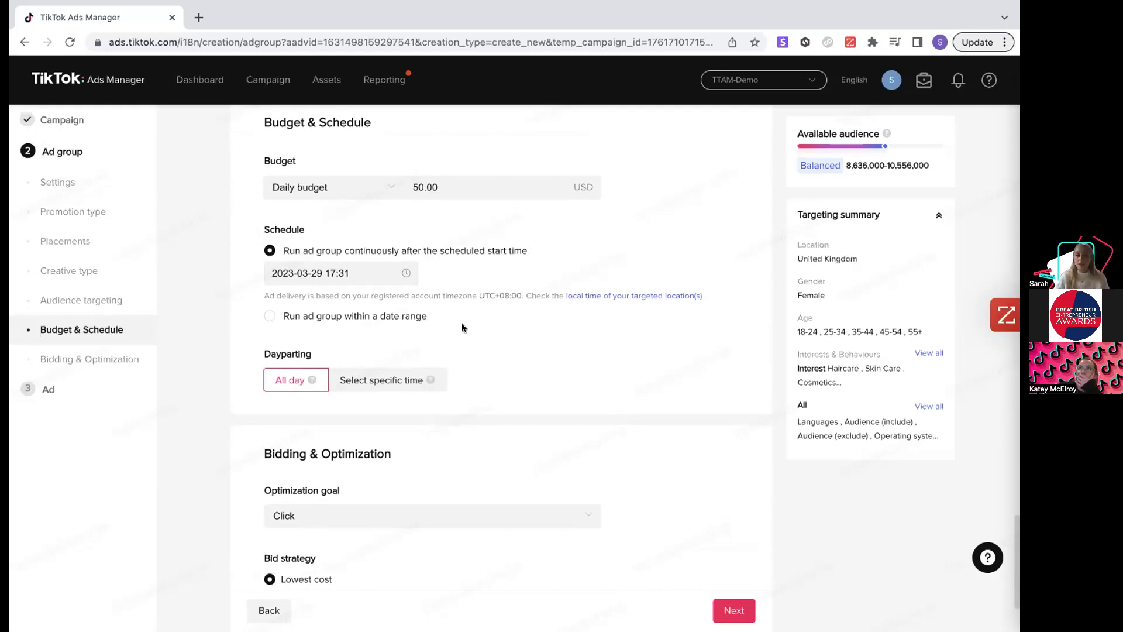
Compare the optimization goal options under Bidding & Optimization and set the goal to Landing page view
{"action": "scroll", "coordinate": [462, 326], "scroll_direction": "down", "scroll_amount": 3}
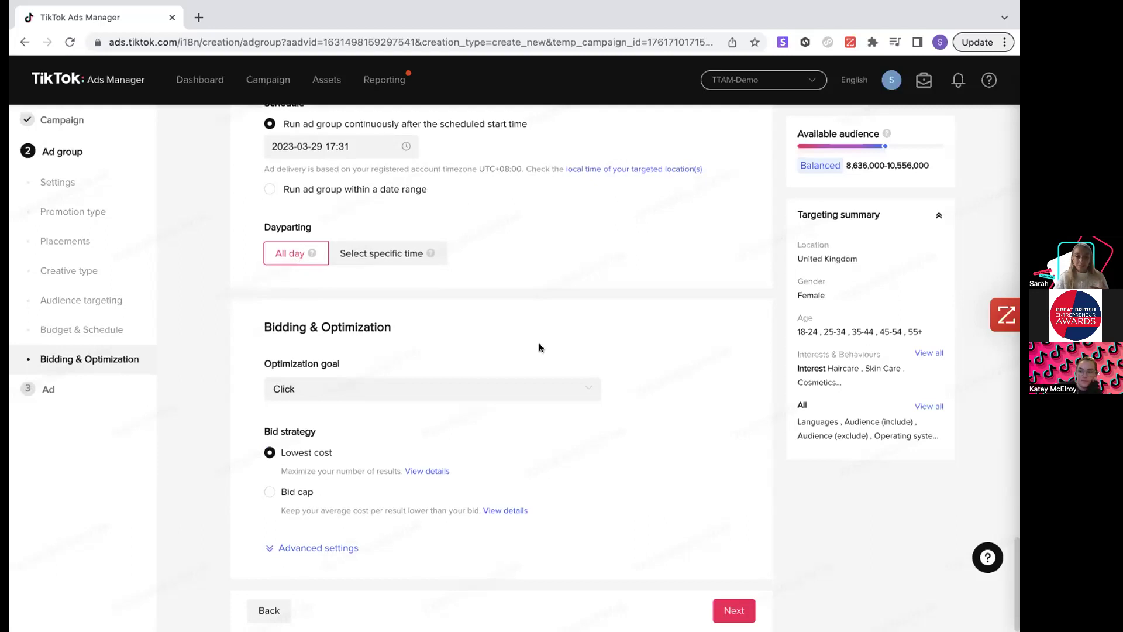
{"action": "left_click", "coordinate": [517, 381]}
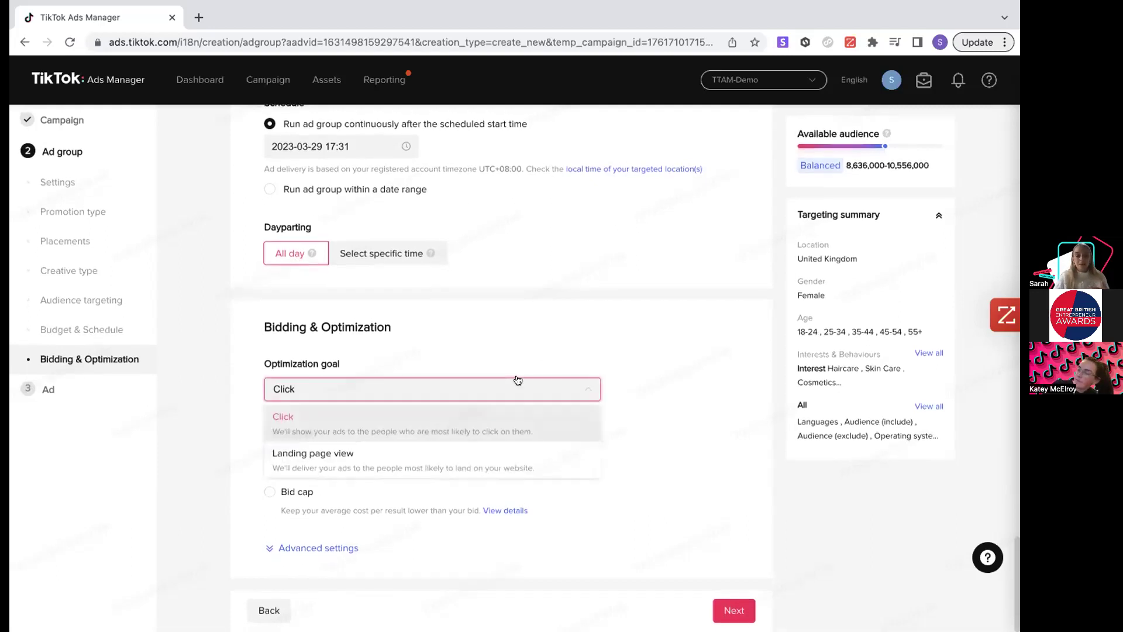
{"action": "left_click", "coordinate": [517, 428]}
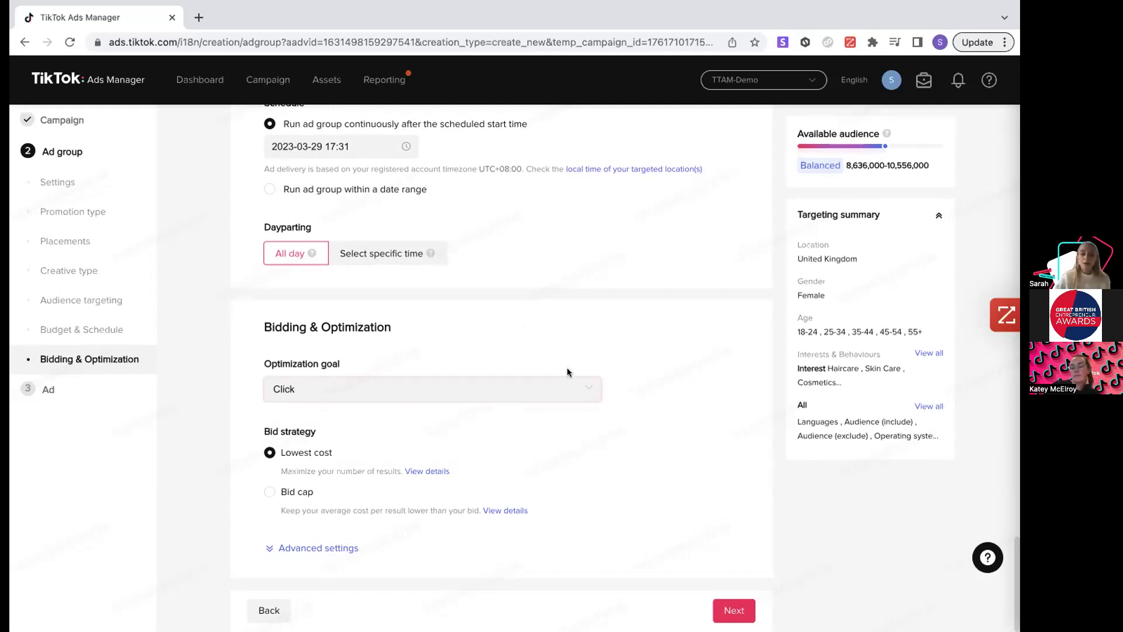
{"action": "left_click", "coordinate": [571, 388]}
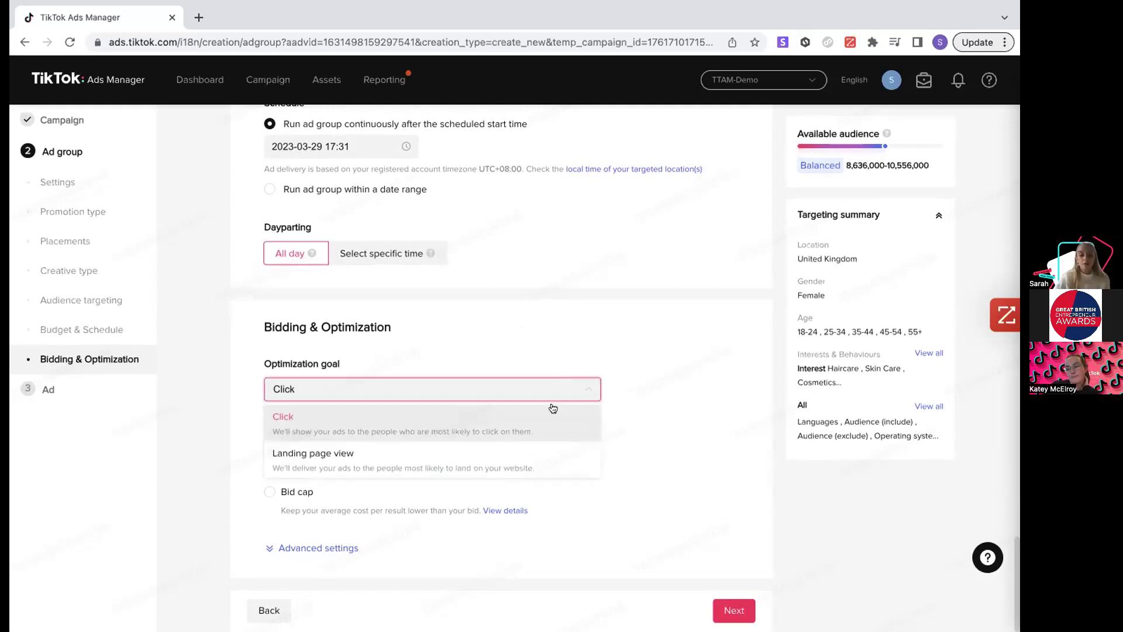
{"action": "left_click", "coordinate": [570, 464]}
{"action": "left_click", "coordinate": [507, 387]}
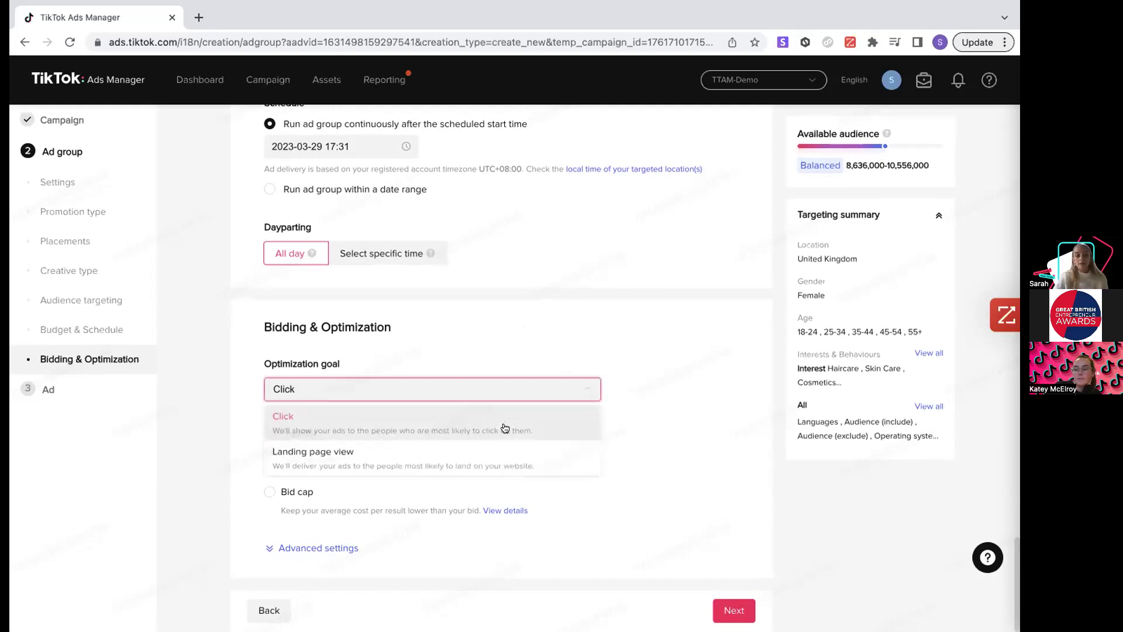
{"action": "left_click", "coordinate": [492, 456]}
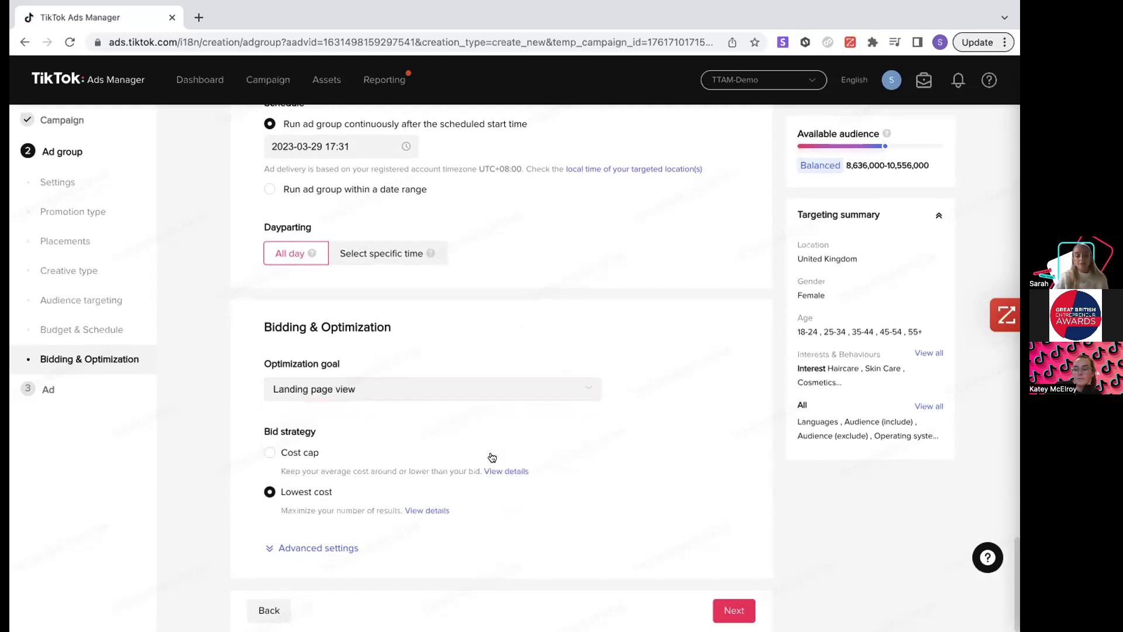
{"action": "left_click", "coordinate": [479, 391]}
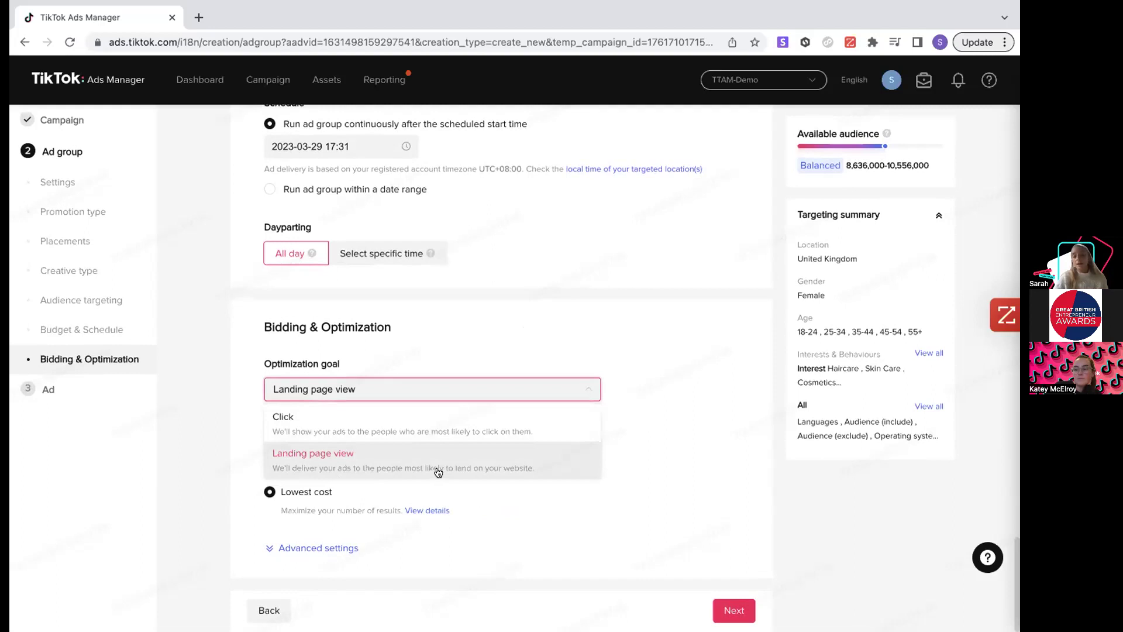
{"action": "left_click", "coordinate": [646, 350]}
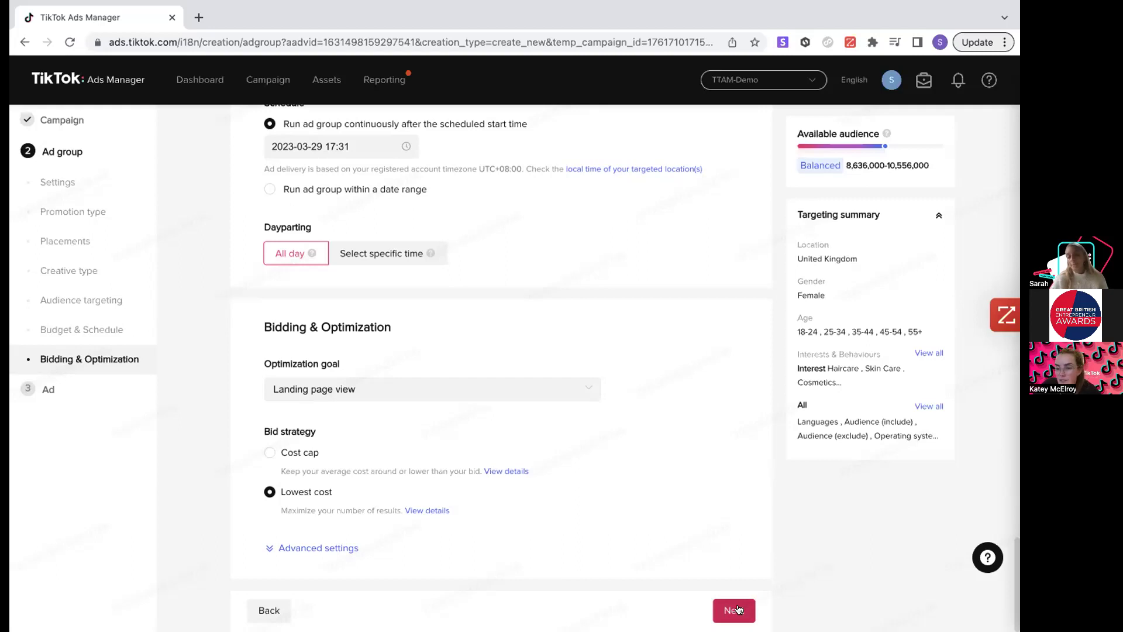
Recheck the ad group's demographic and audience targeting, and continue to the ad setup
{"action": "scroll", "coordinate": [708, 333], "scroll_direction": "up", "scroll_amount": 10}
{"action": "scroll", "coordinate": [708, 337], "scroll_direction": "up", "scroll_amount": 10}
{"action": "scroll", "coordinate": [708, 337], "scroll_direction": "down", "scroll_amount": 1}
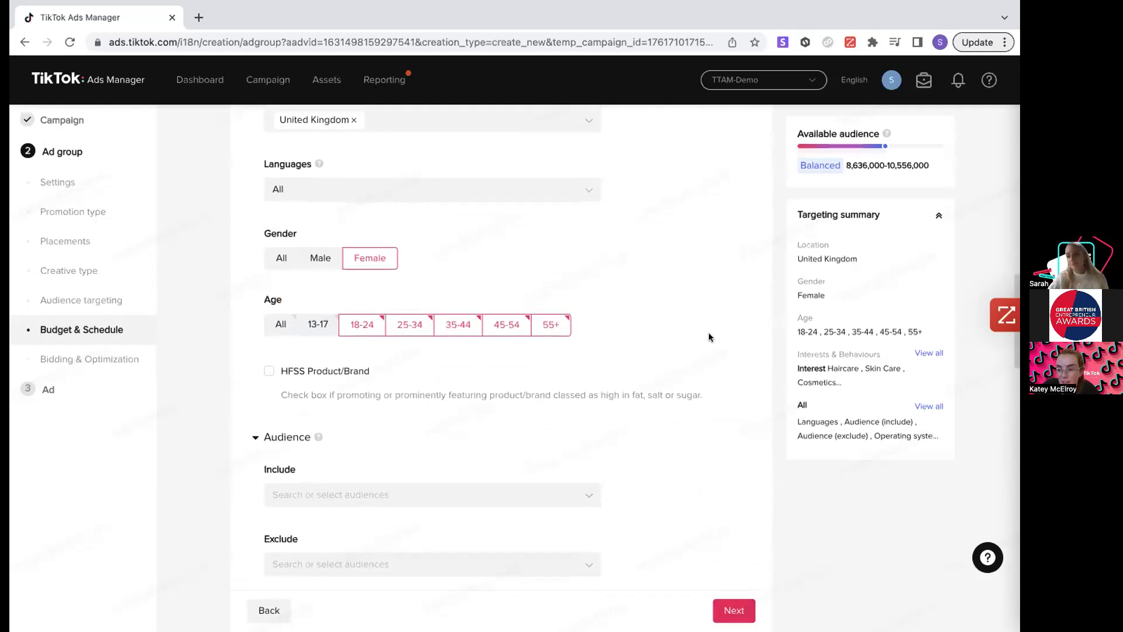
{"action": "scroll", "coordinate": [708, 337], "scroll_direction": "up", "scroll_amount": 1}
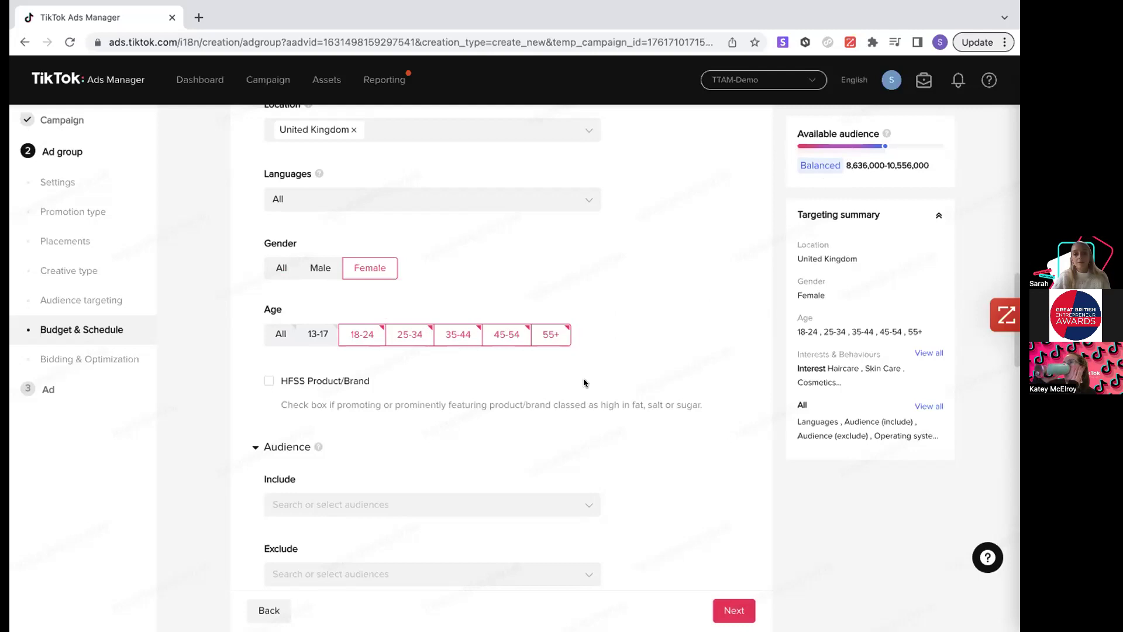
{"action": "scroll", "coordinate": [578, 400], "scroll_direction": "down", "scroll_amount": 3}
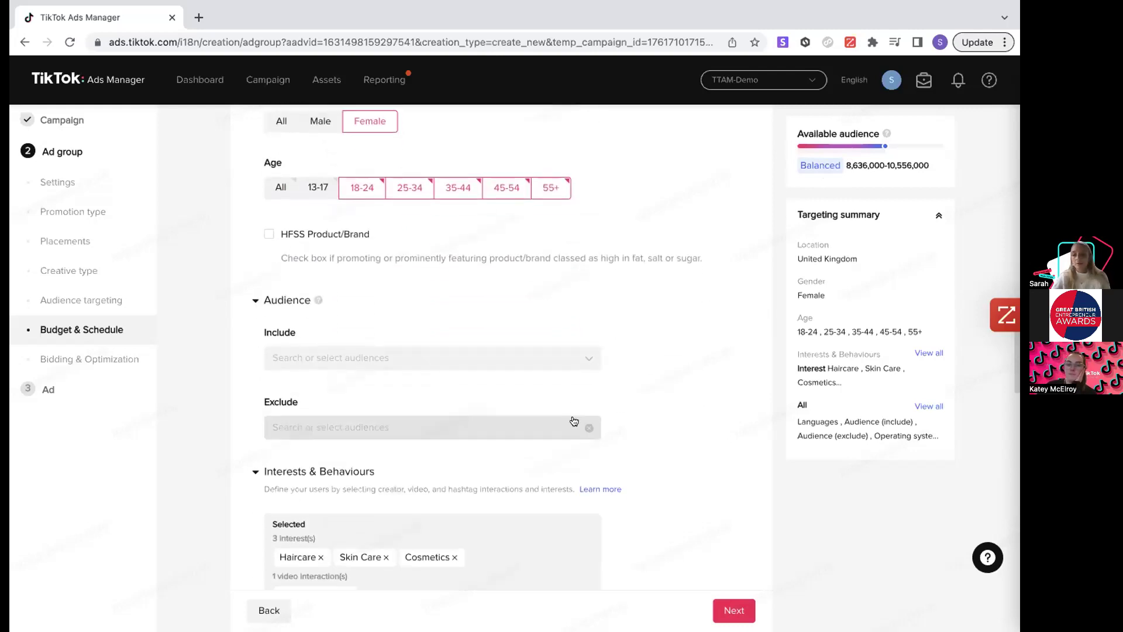
{"action": "scroll", "coordinate": [574, 421], "scroll_direction": "down", "scroll_amount": 20}
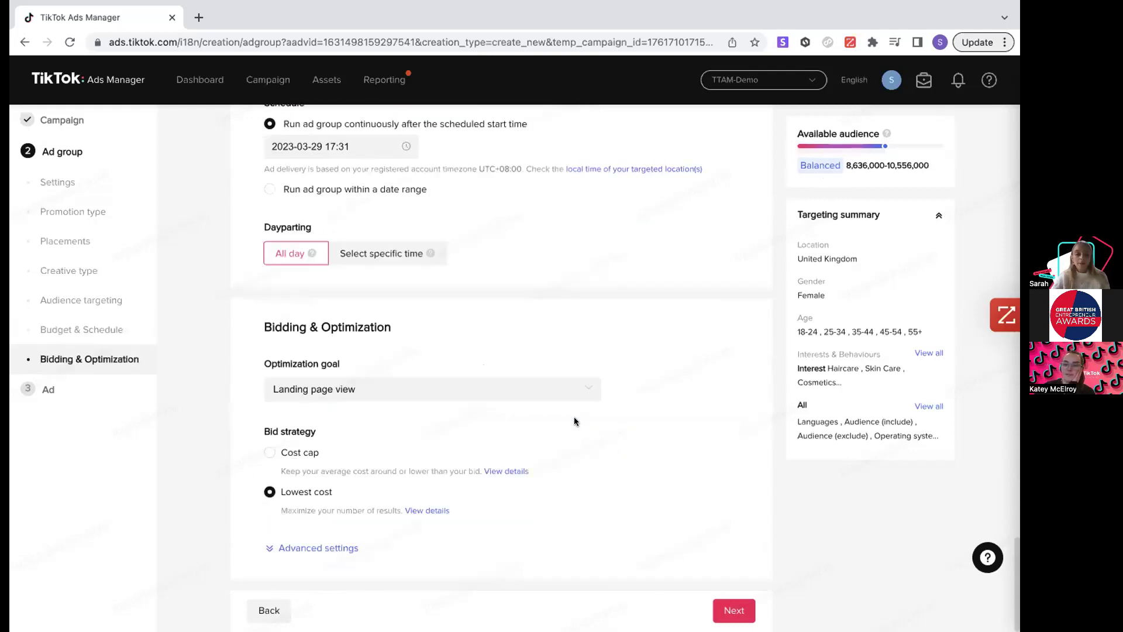
{"action": "left_click", "coordinate": [740, 614]}
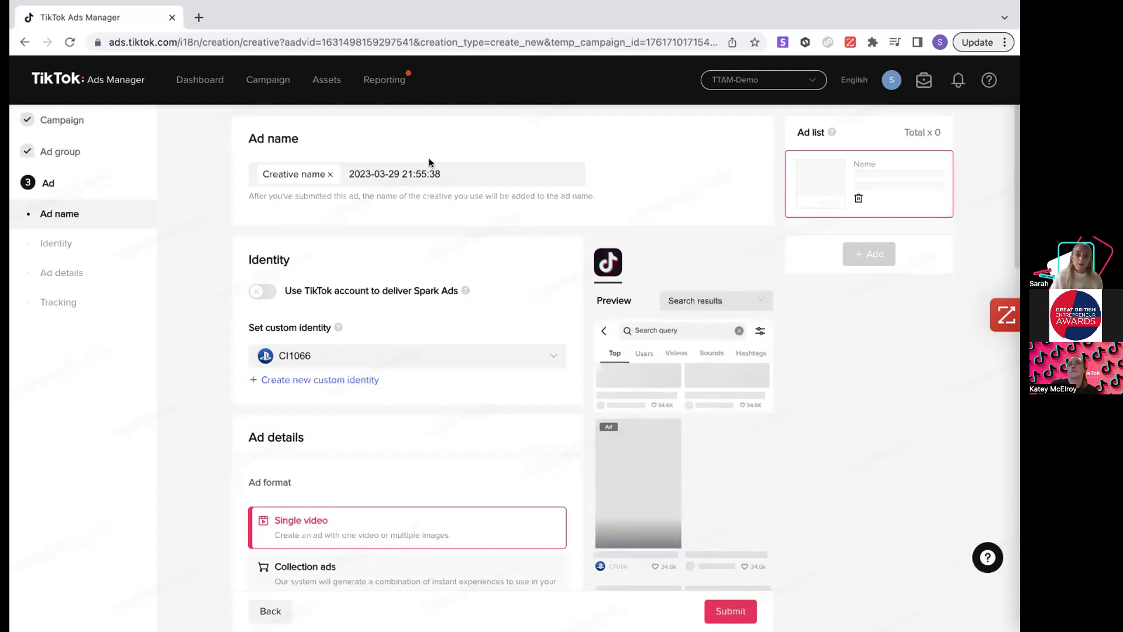
Enable using a TikTok account to deliver Spark Ads and review the account options in the ad's identity settings
{"action": "left_click", "coordinate": [260, 292]}
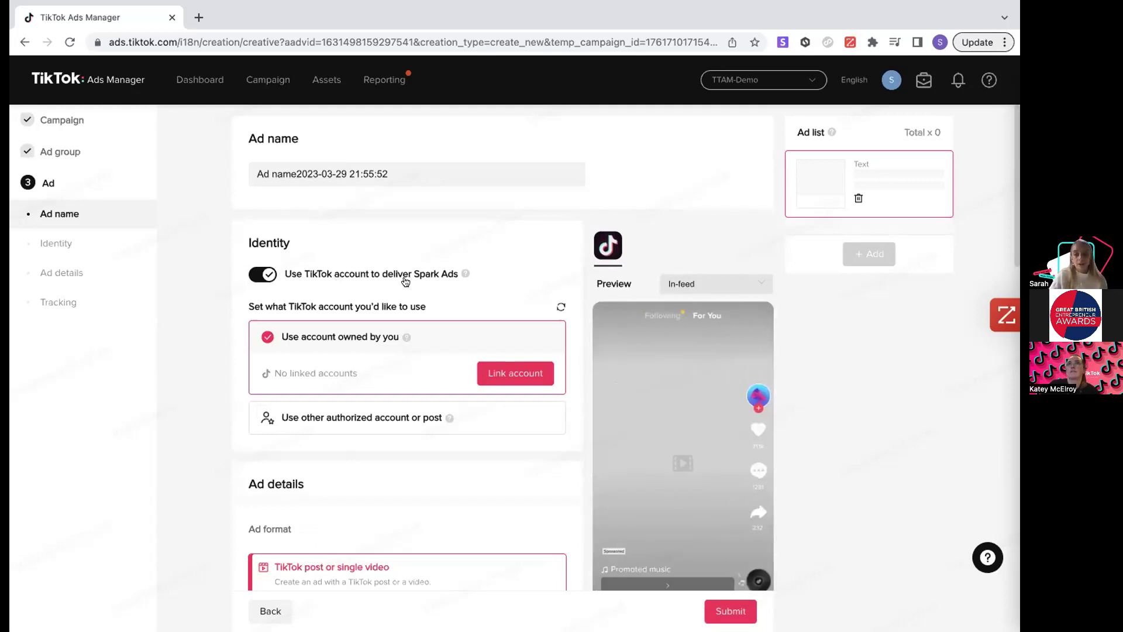
{"action": "scroll", "coordinate": [442, 321], "scroll_direction": "down", "scroll_amount": 2}
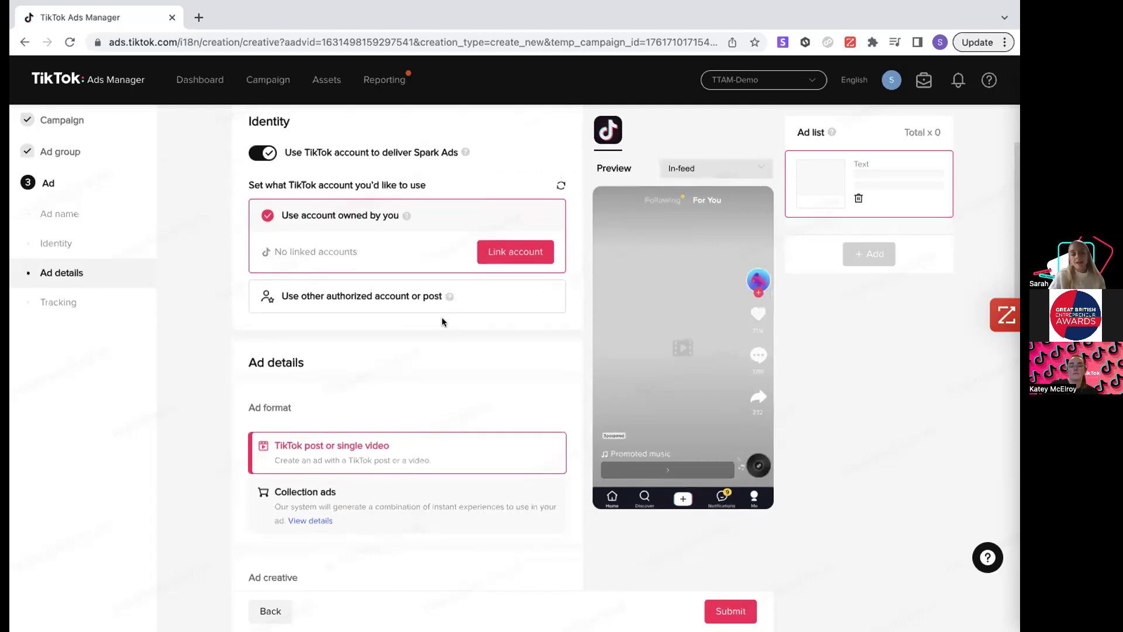
{"action": "scroll", "coordinate": [441, 317], "scroll_direction": "up", "scroll_amount": 1}
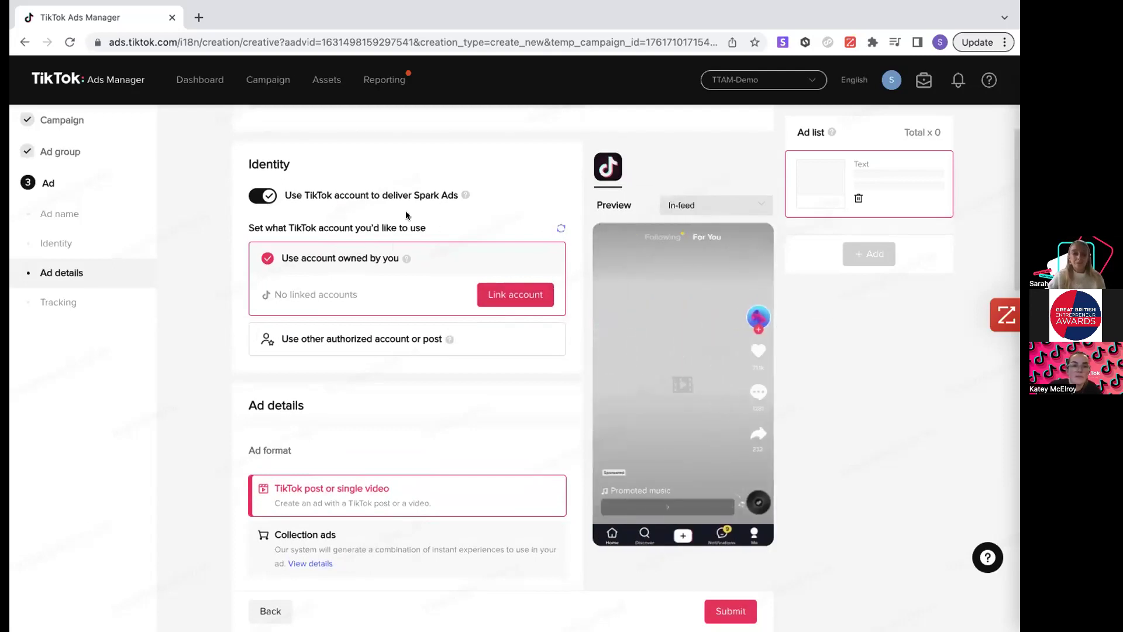
{"action": "scroll", "coordinate": [407, 339], "scroll_direction": "down", "scroll_amount": 2}
{"action": "scroll", "coordinate": [404, 333], "scroll_direction": "up", "scroll_amount": 2}
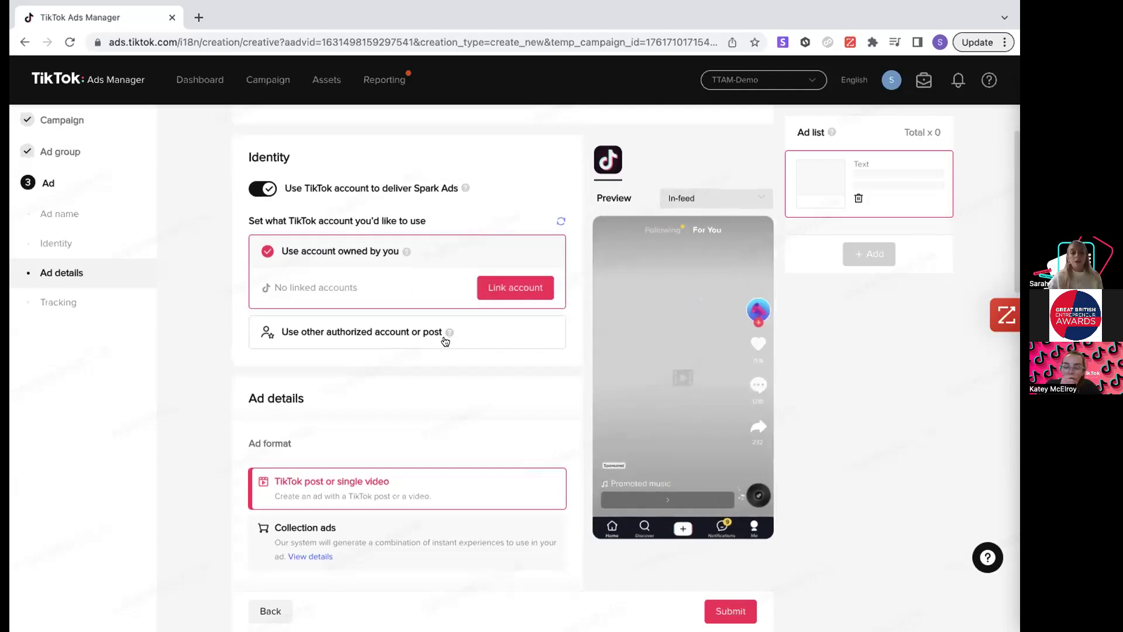
Examine the ad format and creative fields, browse the card and sticker interactive add-ons, and close the add-on selection
{"action": "scroll", "coordinate": [445, 341], "scroll_direction": "down", "scroll_amount": 3}
{"action": "scroll", "coordinate": [445, 341], "scroll_direction": "down", "scroll_amount": 2}
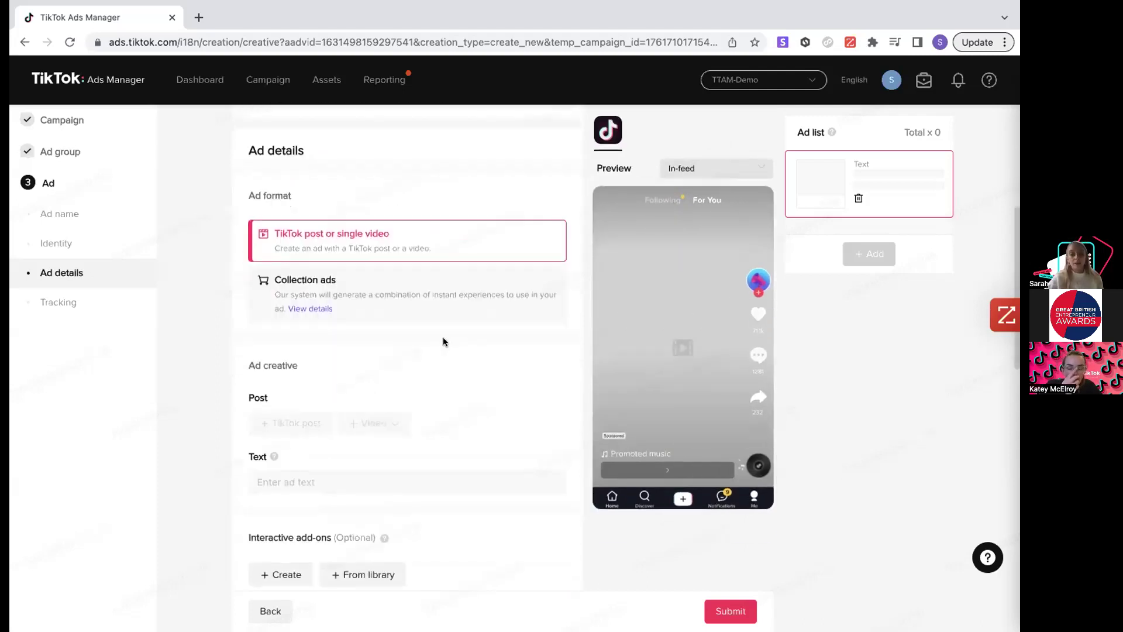
{"action": "scroll", "coordinate": [444, 341], "scroll_direction": "down", "scroll_amount": 1}
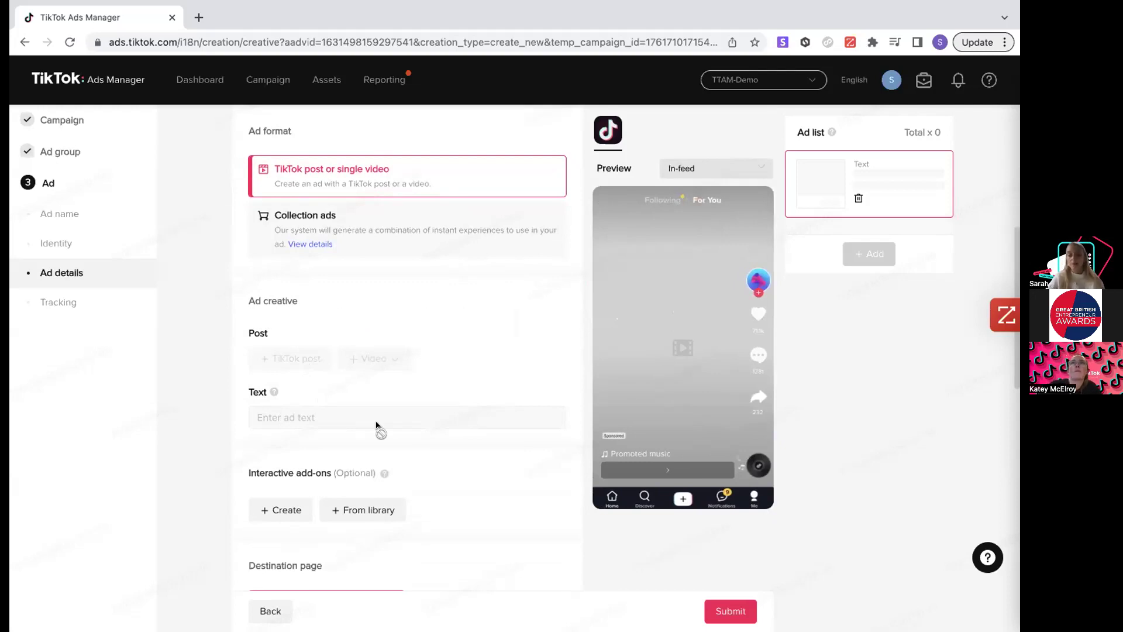
{"action": "scroll", "coordinate": [376, 425], "scroll_direction": "down", "scroll_amount": 2}
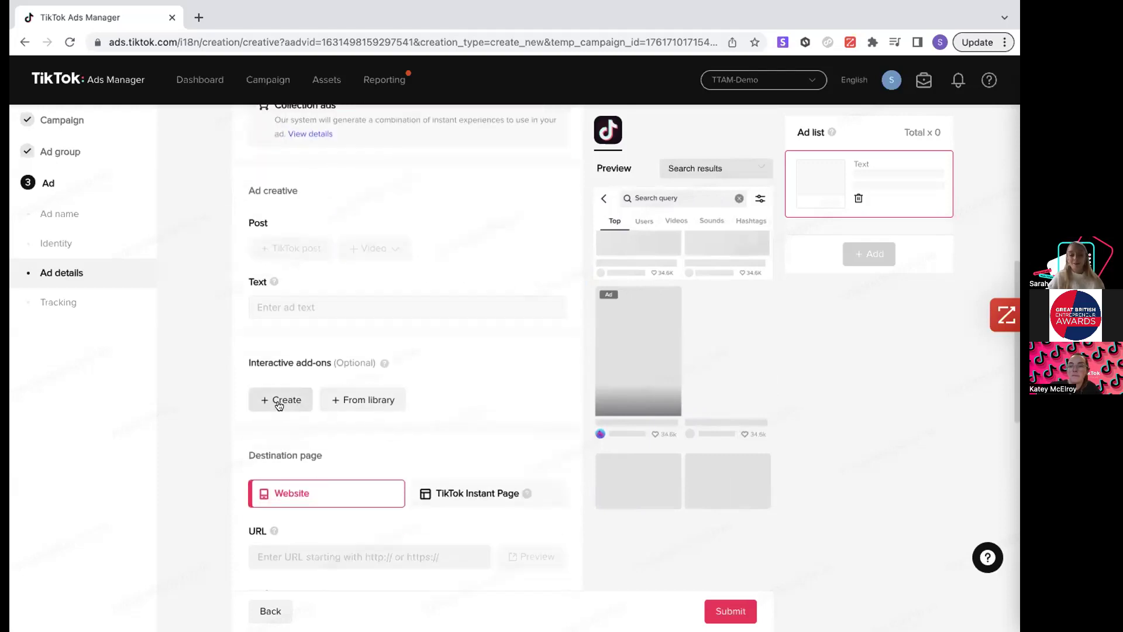
{"action": "left_click", "coordinate": [279, 404]}
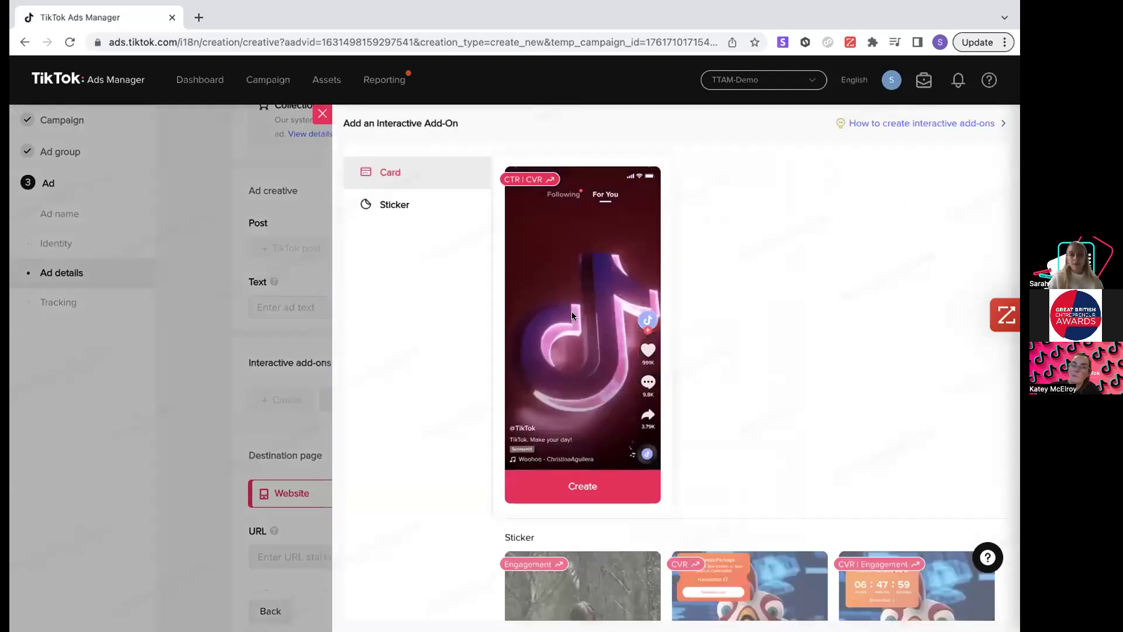
{"action": "scroll", "coordinate": [572, 314], "scroll_direction": "down", "scroll_amount": 5}
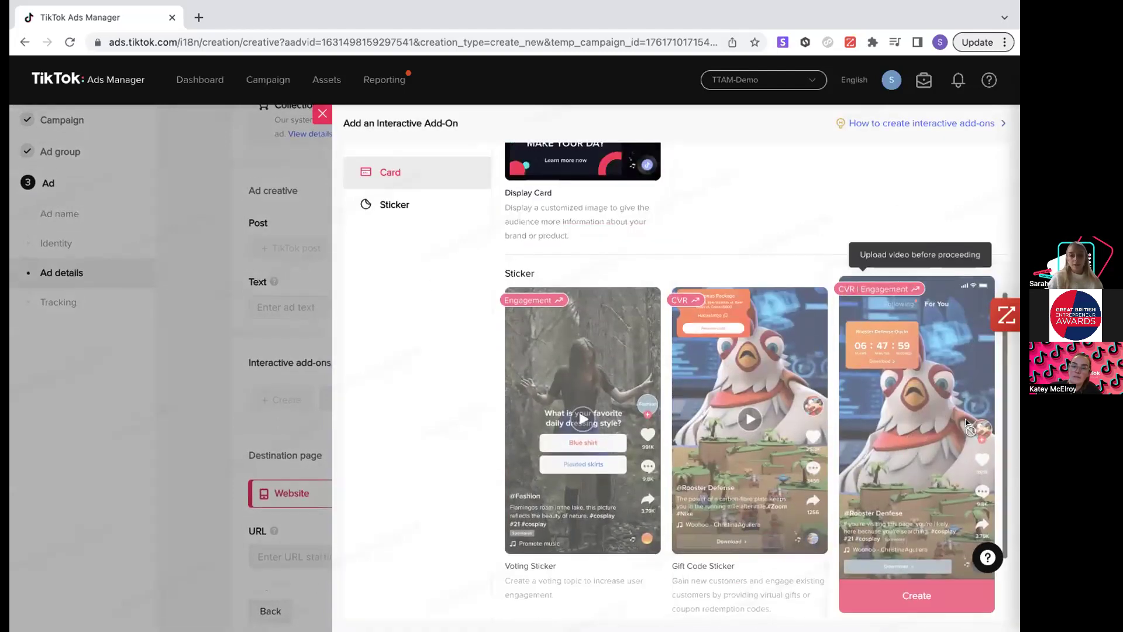
{"action": "scroll", "coordinate": [966, 423], "scroll_direction": "down", "scroll_amount": 2}
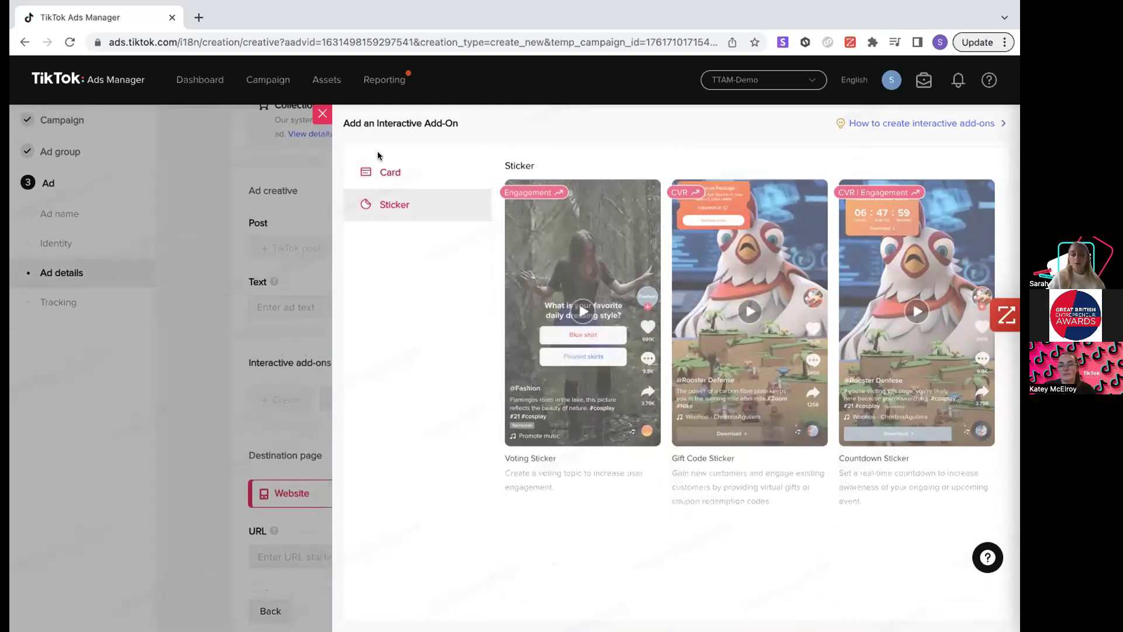
{"action": "left_click", "coordinate": [323, 114]}
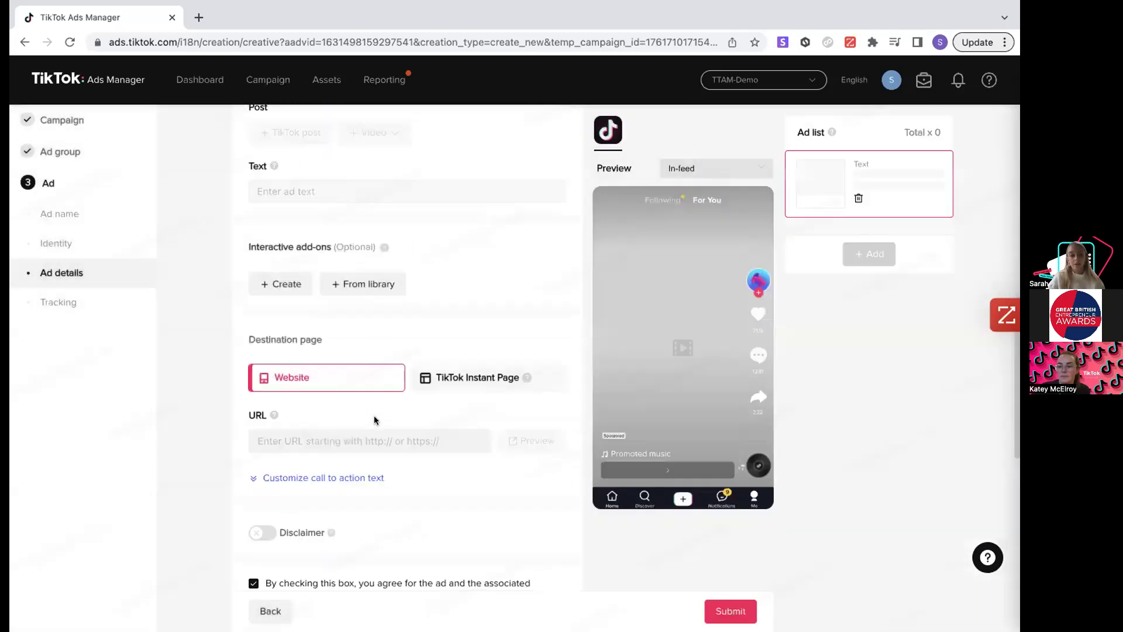
Review the ad's destination page, disclaimer and tracking settings, including the pixels available for website events
{"action": "scroll", "coordinate": [375, 420], "scroll_direction": "down", "scroll_amount": 1}
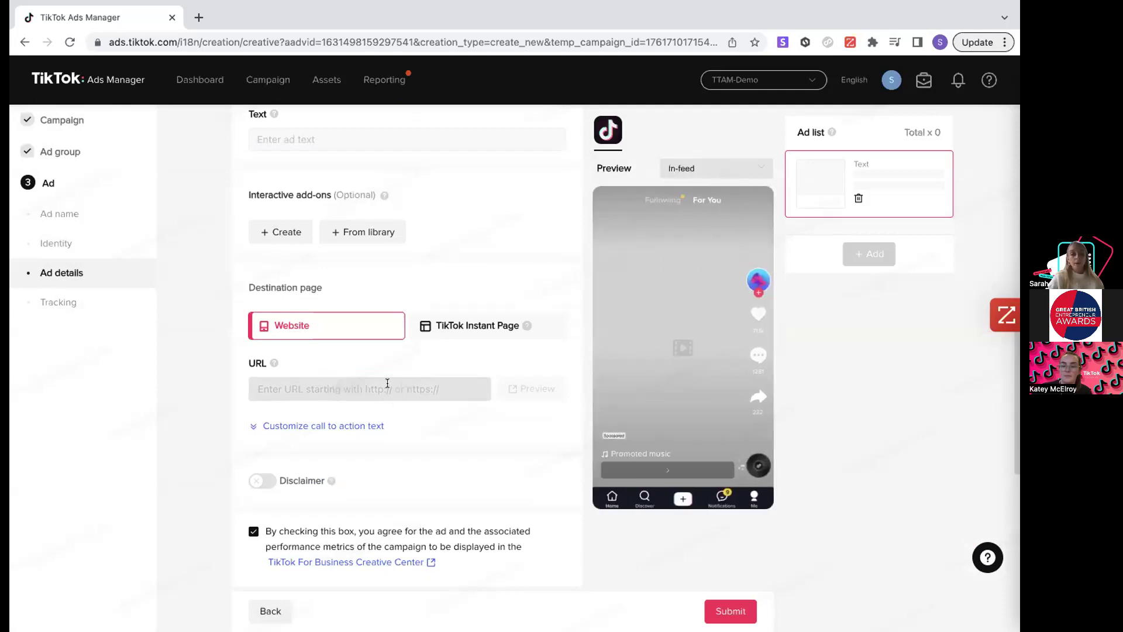
{"action": "scroll", "coordinate": [387, 383], "scroll_direction": "down", "scroll_amount": 2}
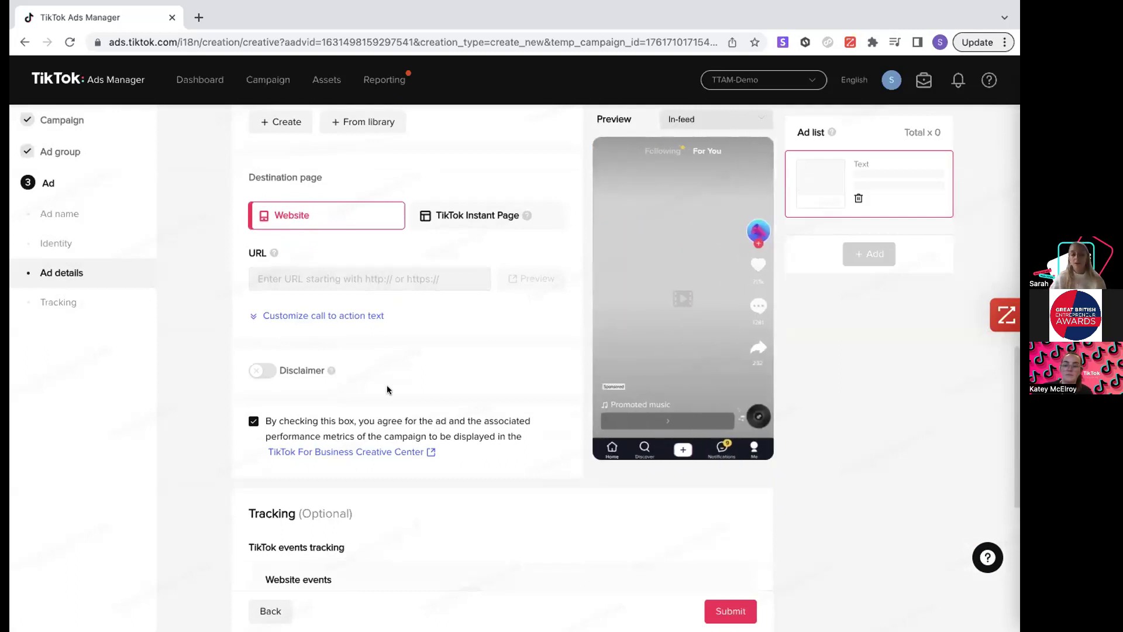
{"action": "scroll", "coordinate": [387, 390], "scroll_direction": "down", "scroll_amount": 2}
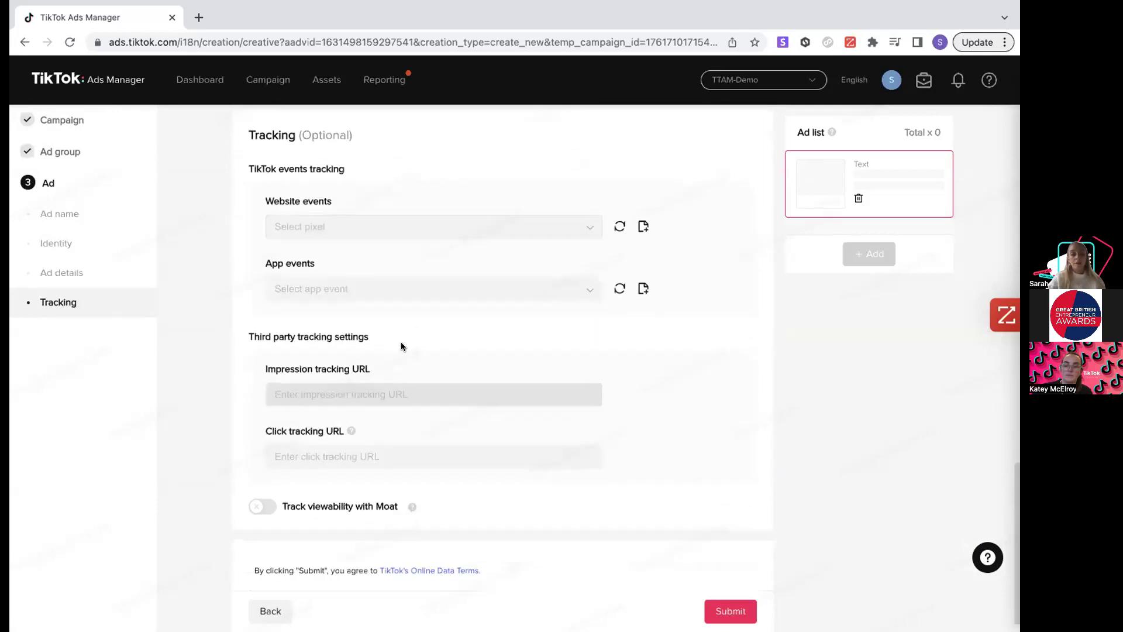
{"action": "left_click", "coordinate": [432, 237]}
{"action": "left_click", "coordinate": [455, 176]}
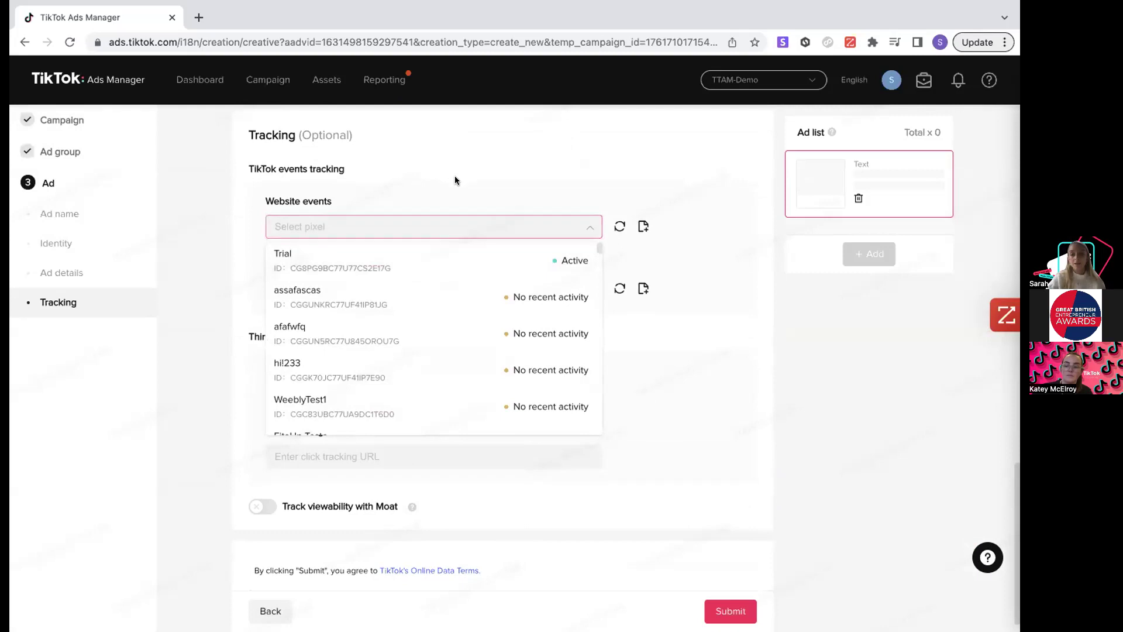
{"action": "scroll", "coordinate": [419, 376], "scroll_direction": "down", "scroll_amount": 1}
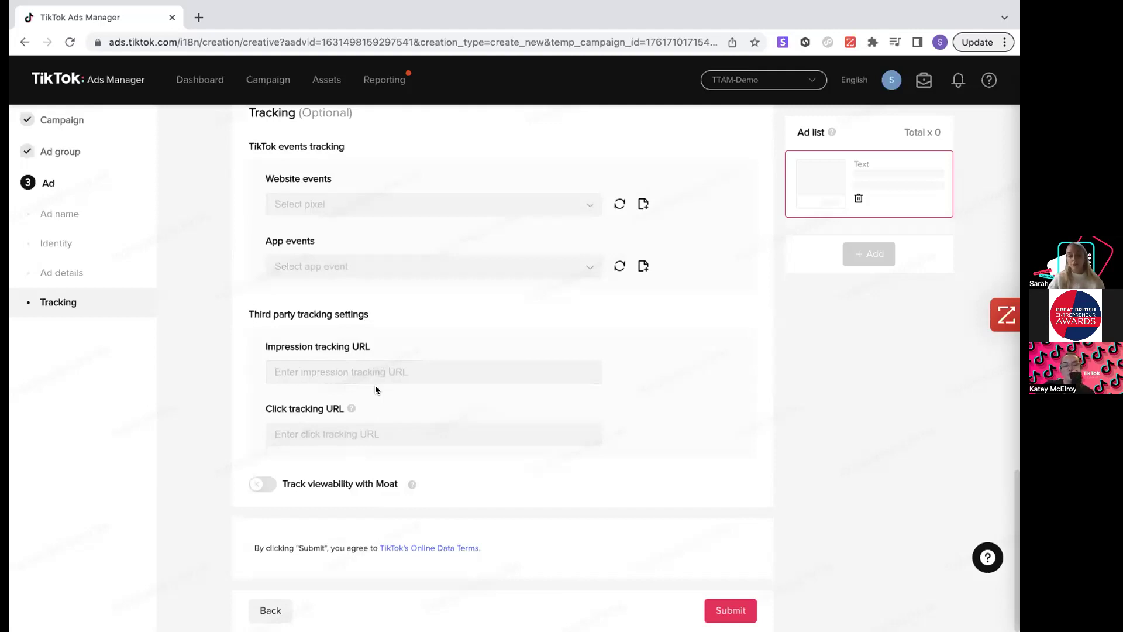
{"action": "scroll", "coordinate": [375, 390], "scroll_direction": "up", "scroll_amount": 5}
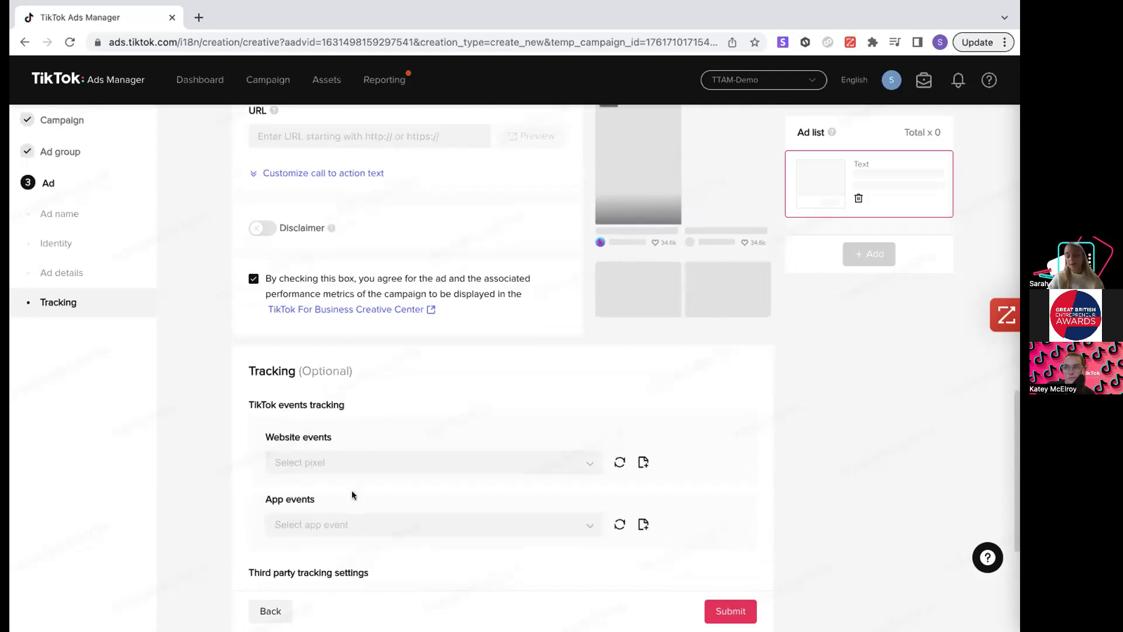
{"action": "scroll", "coordinate": [354, 494], "scroll_direction": "down", "scroll_amount": 2}
Turn off Spark Ads delivery in the identity settings and browse the available custom identities, keeping CI1066
{"action": "scroll", "coordinate": [352, 494], "scroll_direction": "up", "scroll_amount": 5}
{"action": "scroll", "coordinate": [353, 495], "scroll_direction": "up", "scroll_amount": 12}
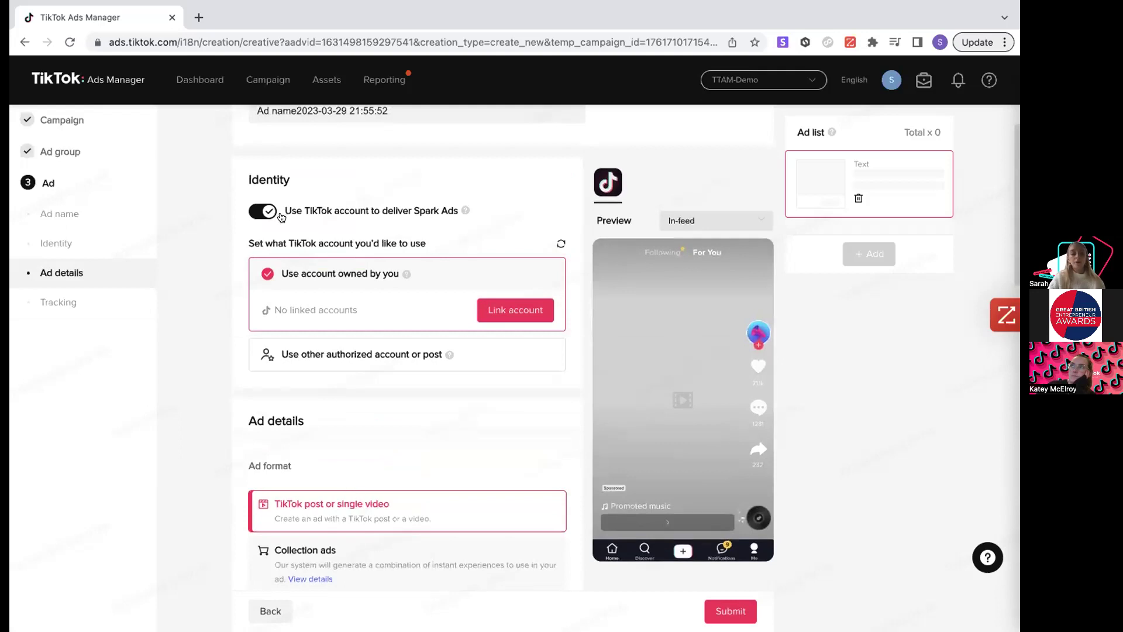
{"action": "left_click", "coordinate": [268, 211]}
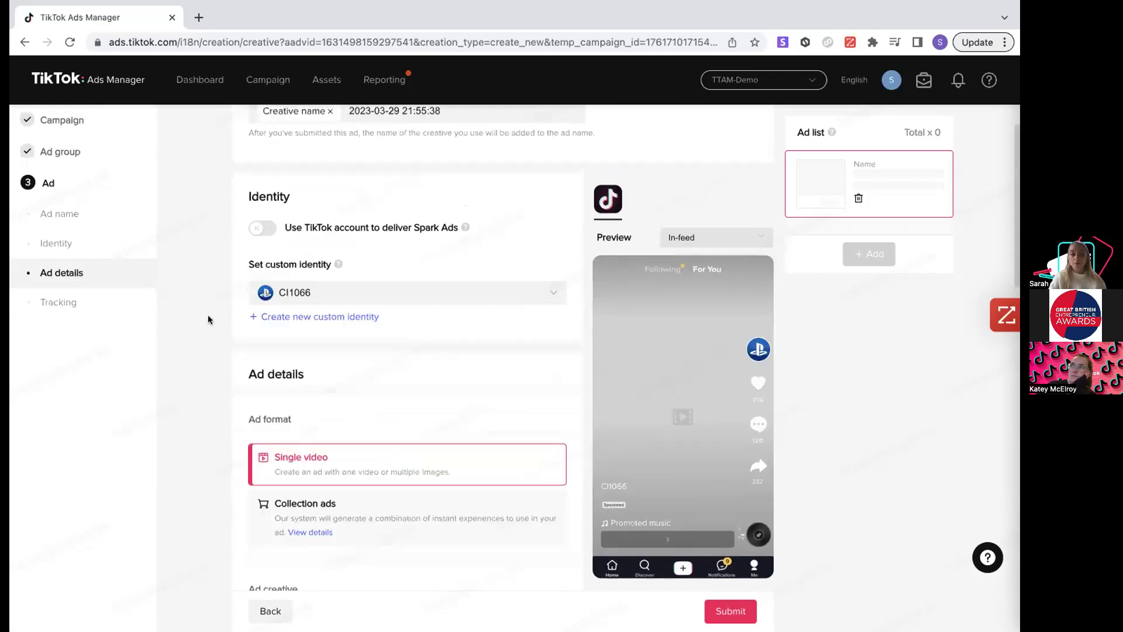
{"action": "left_click", "coordinate": [359, 291]}
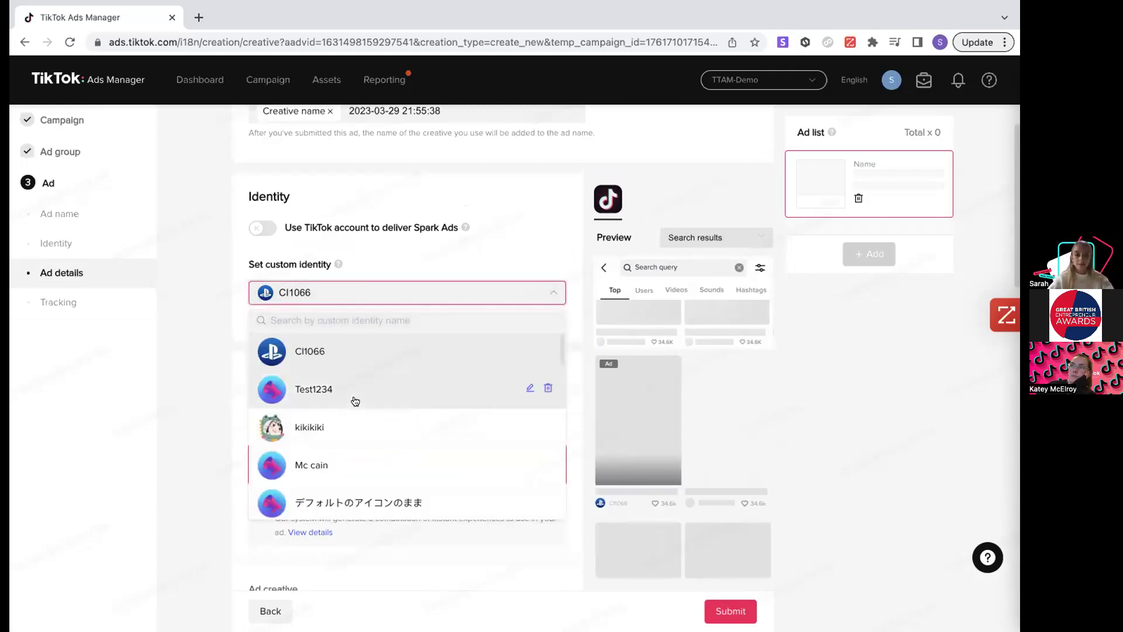
{"action": "scroll", "coordinate": [354, 396], "scroll_direction": "down", "scroll_amount": 3}
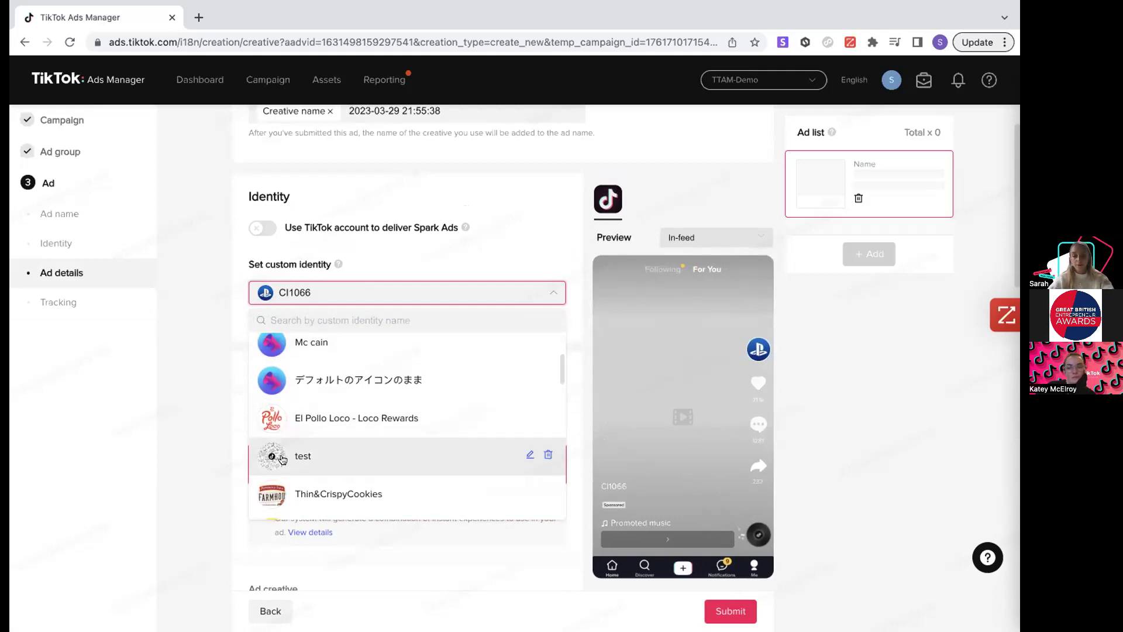
{"action": "left_click", "coordinate": [353, 237]}
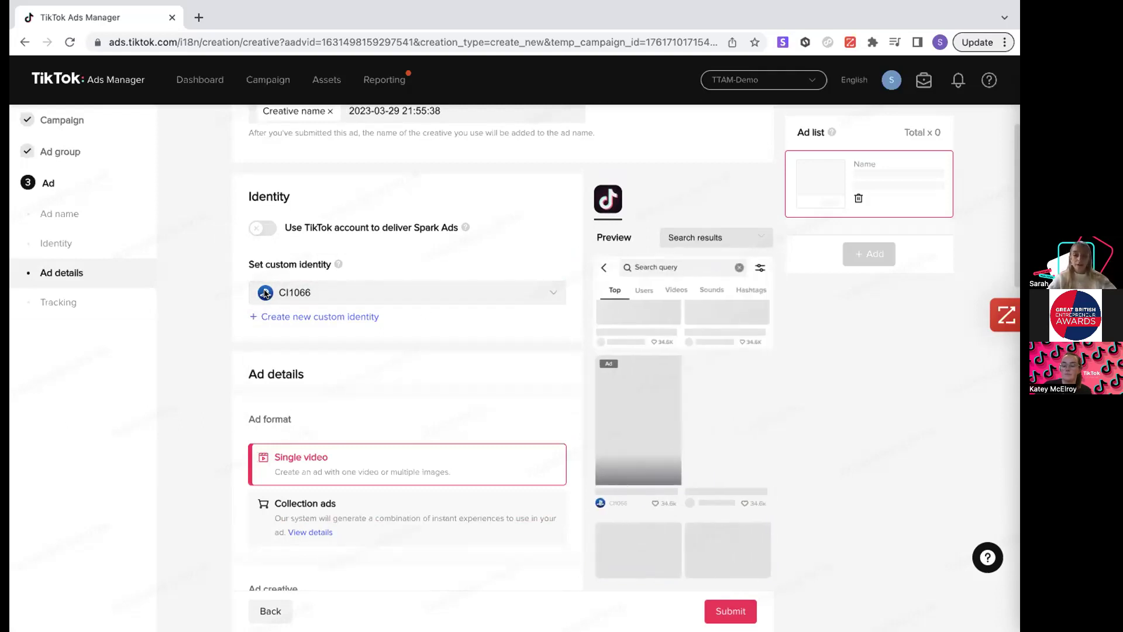
Examine the non-Spark ad's format, video sources, ad text, Smart Text, interactive add-ons and destination page options
{"action": "scroll", "coordinate": [327, 381], "scroll_direction": "down", "scroll_amount": 4}
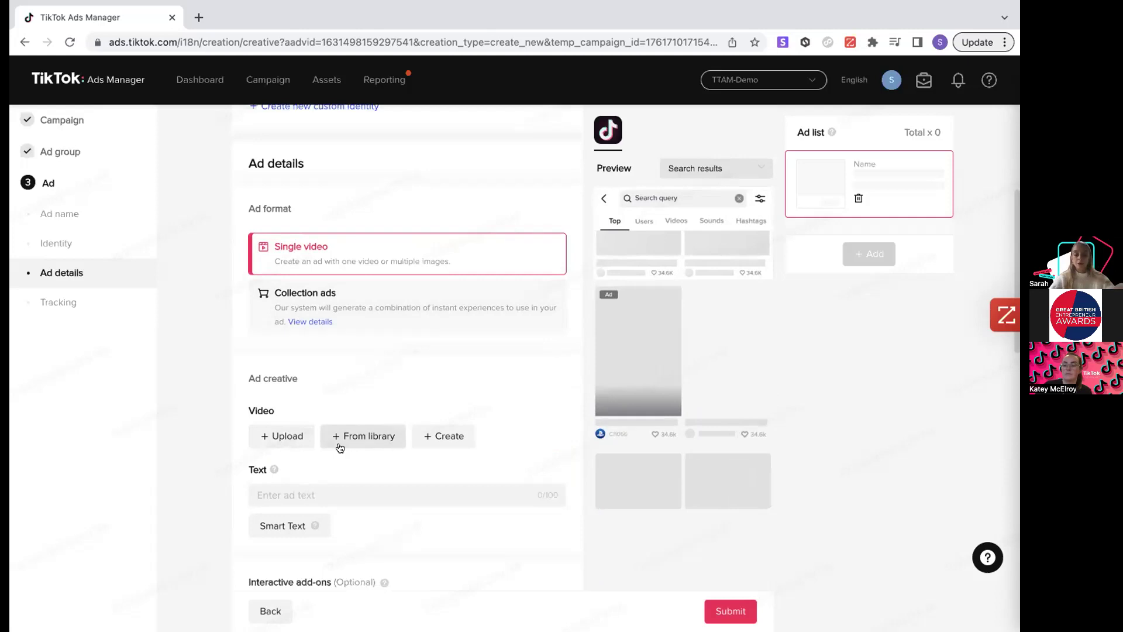
{"action": "scroll", "coordinate": [334, 447], "scroll_direction": "down", "scroll_amount": 2}
{"action": "left_click", "coordinate": [325, 432]}
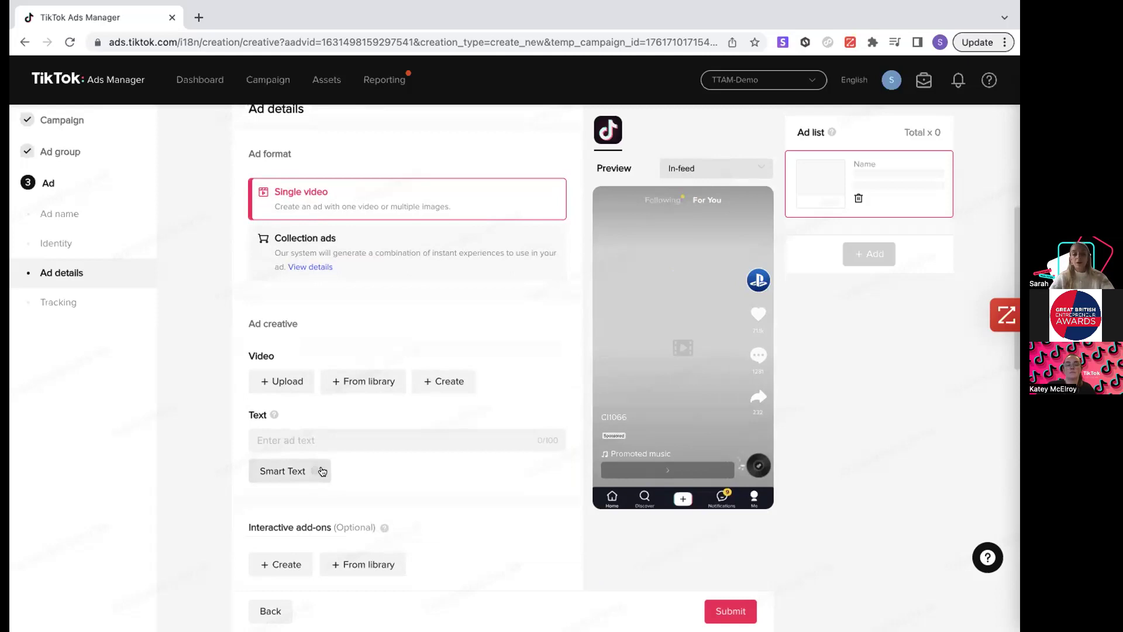
{"action": "mouse_move", "coordinate": [314, 468]}
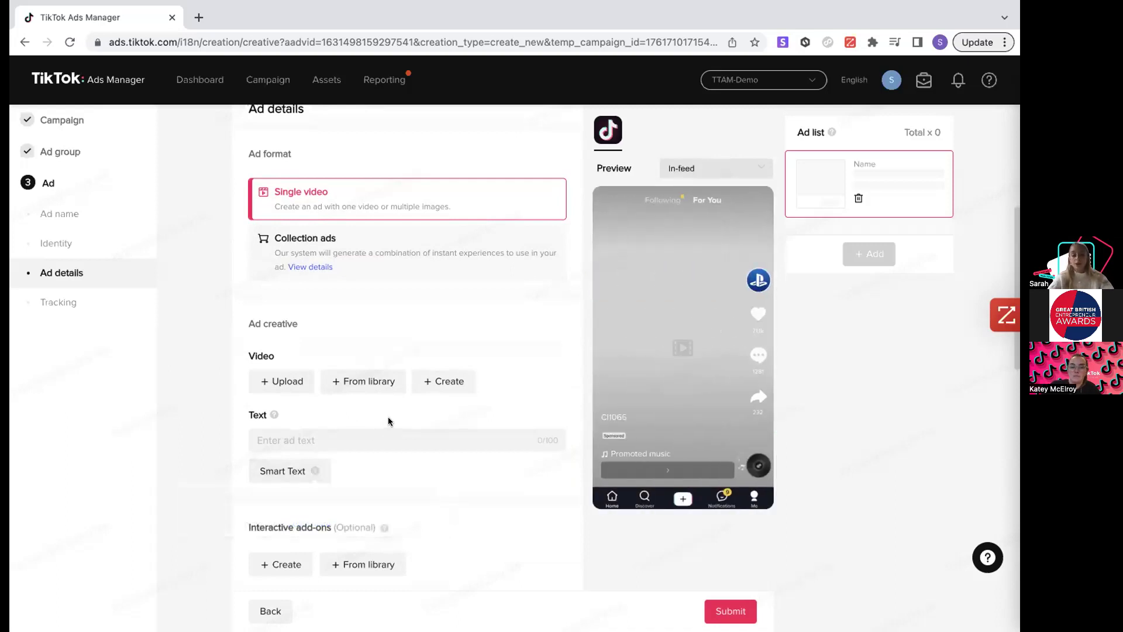
{"action": "scroll", "coordinate": [388, 421], "scroll_direction": "down", "scroll_amount": 2}
{"action": "scroll", "coordinate": [388, 421], "scroll_direction": "down", "scroll_amount": 3}
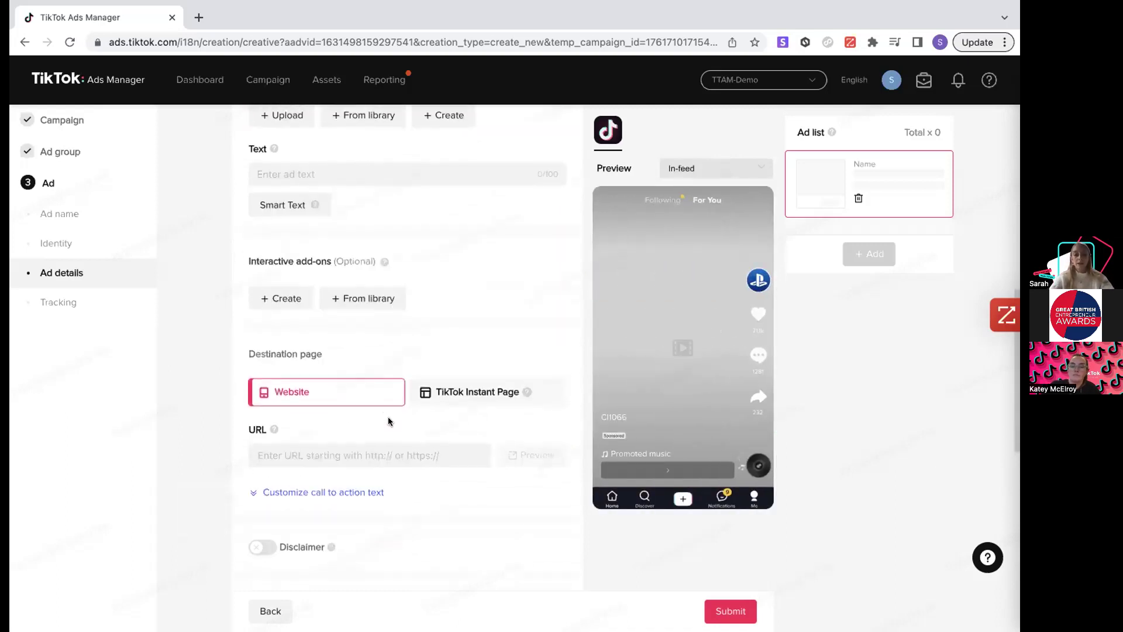
{"action": "scroll", "coordinate": [390, 418], "scroll_direction": "down", "scroll_amount": 1}
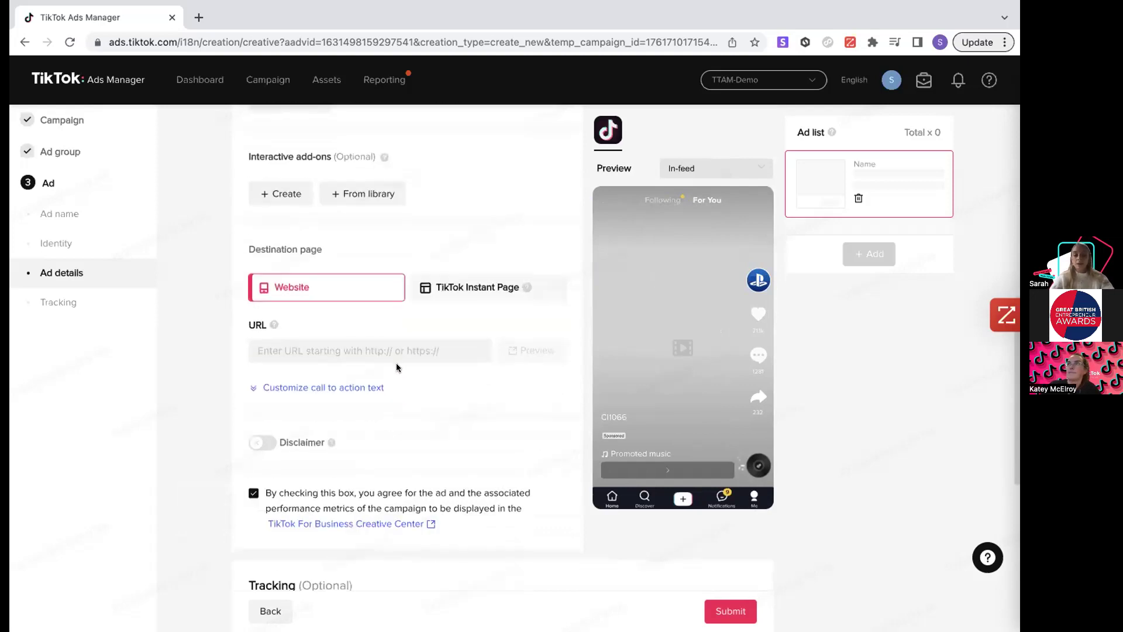
{"action": "scroll", "coordinate": [395, 366], "scroll_direction": "down", "scroll_amount": 3}
{"action": "scroll", "coordinate": [393, 360], "scroll_direction": "up", "scroll_amount": 6}
{"action": "scroll", "coordinate": [395, 368], "scroll_direction": "up", "scroll_amount": 8}
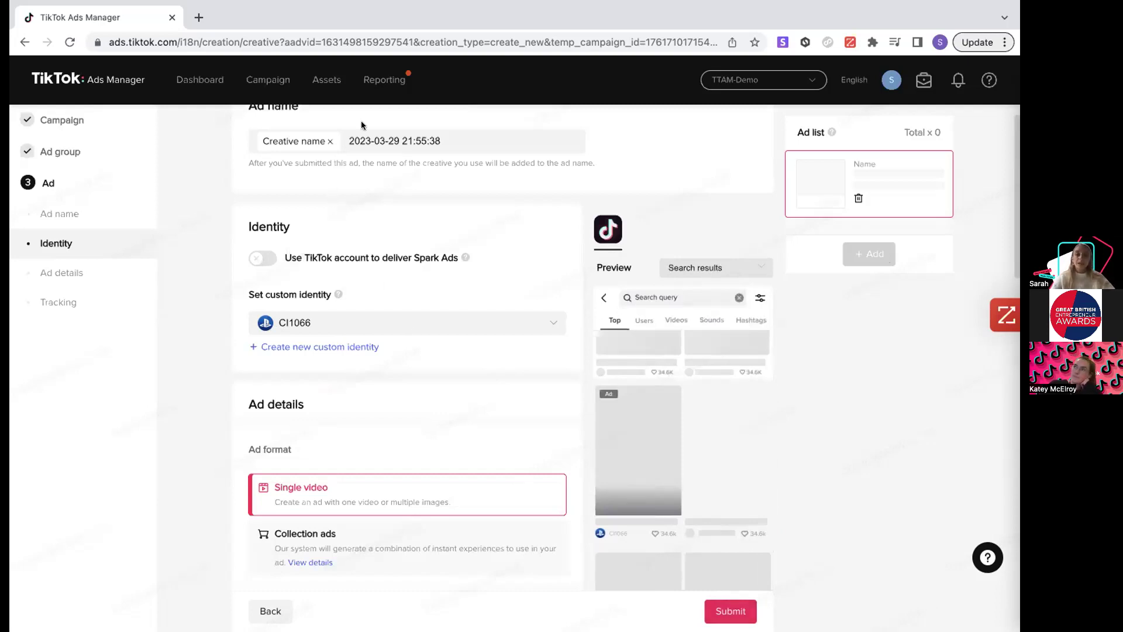
{"action": "mouse_move", "coordinate": [335, 91]}
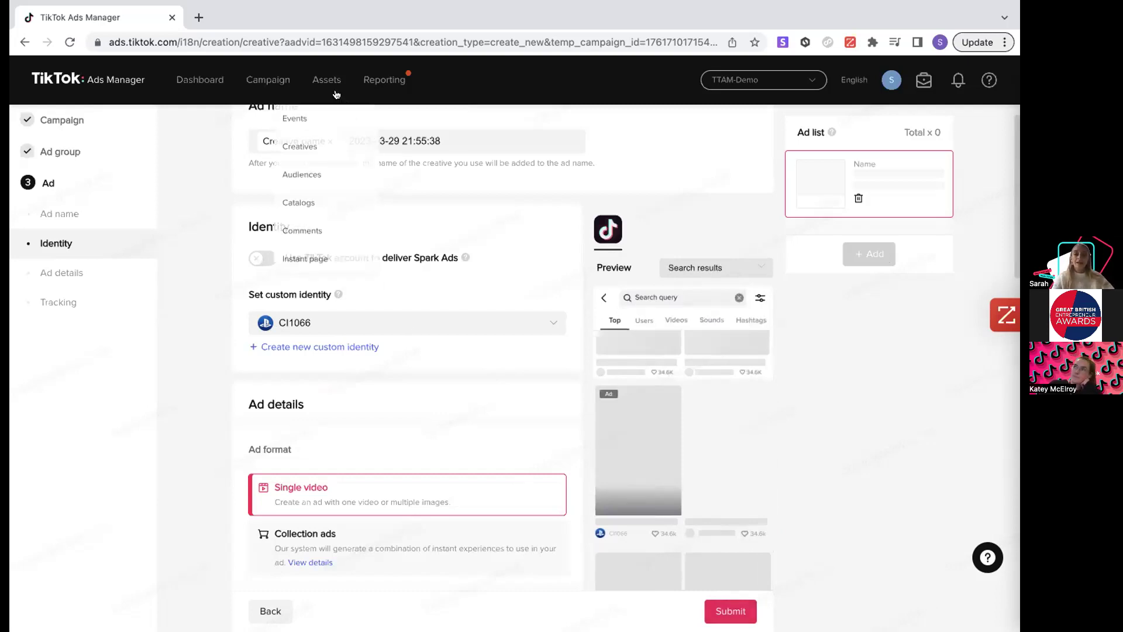
{"action": "left_click", "coordinate": [317, 146]}
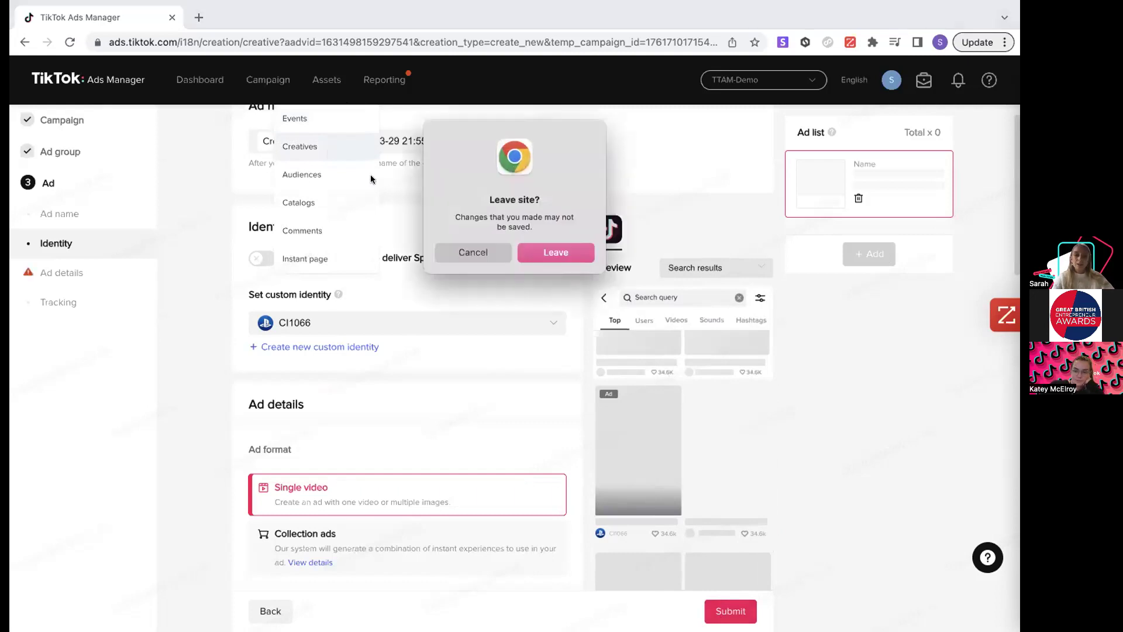
{"action": "left_click", "coordinate": [481, 250]}
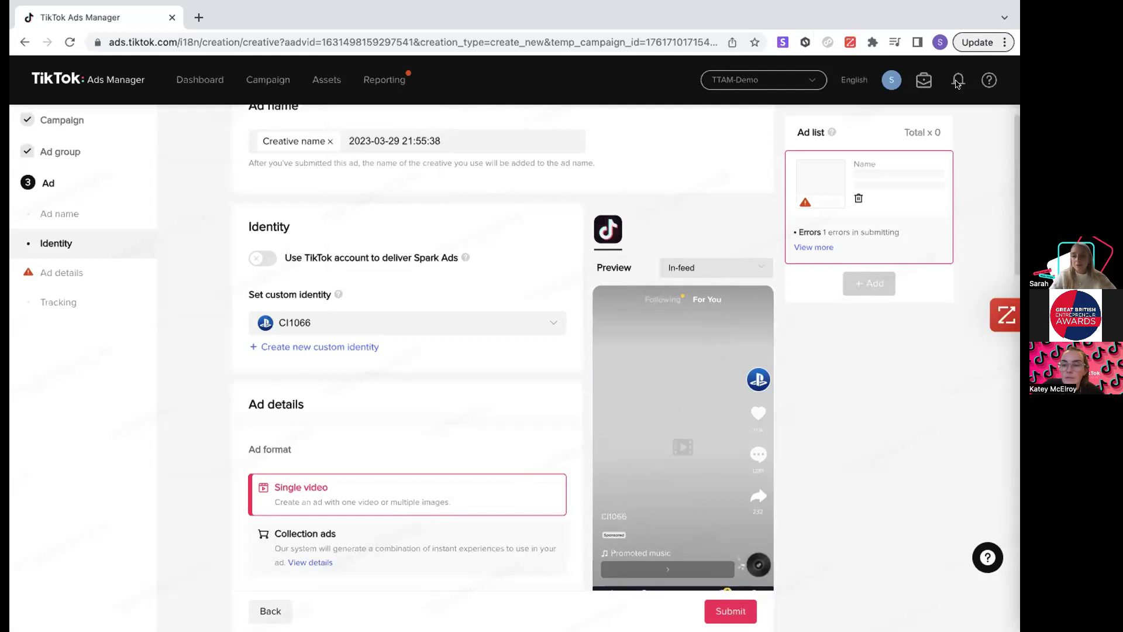
Open the Business Help Center and look through its beginner's guides, advertising policies, regional handbooks and top articles
{"action": "left_click", "coordinate": [989, 82]}
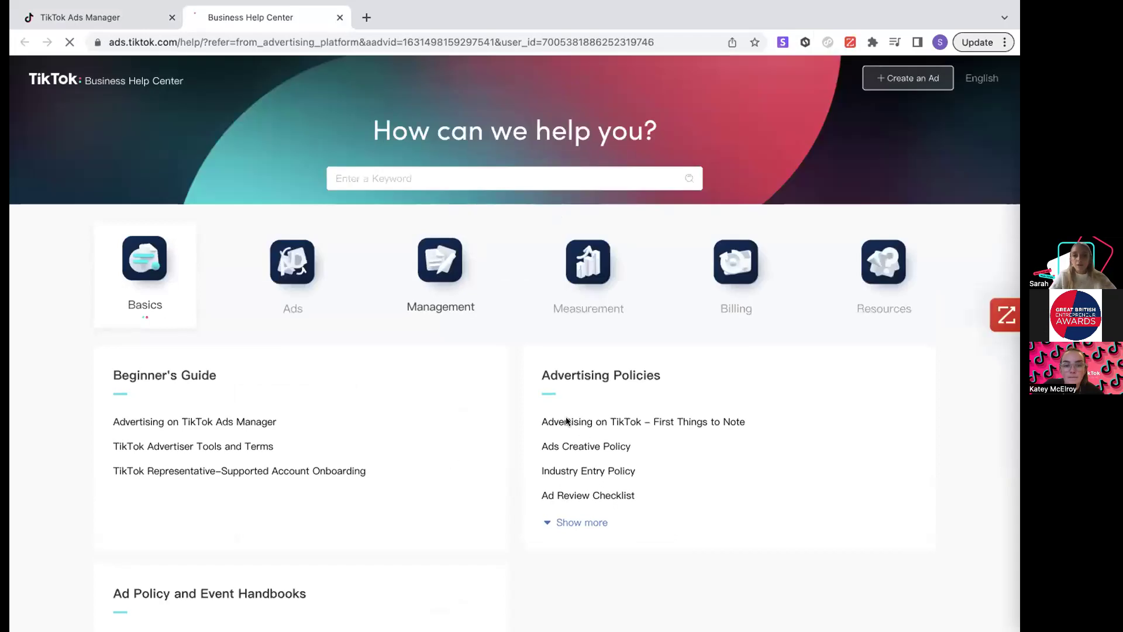
{"action": "scroll", "coordinate": [418, 492], "scroll_direction": "down", "scroll_amount": 3}
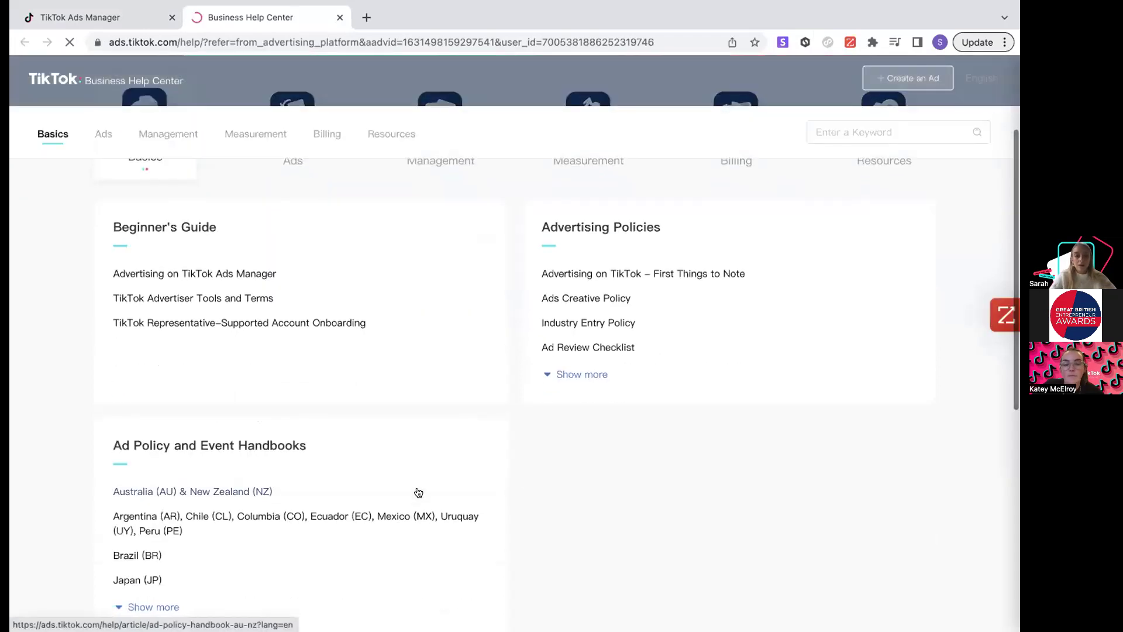
{"action": "scroll", "coordinate": [419, 491], "scroll_direction": "up", "scroll_amount": 3}
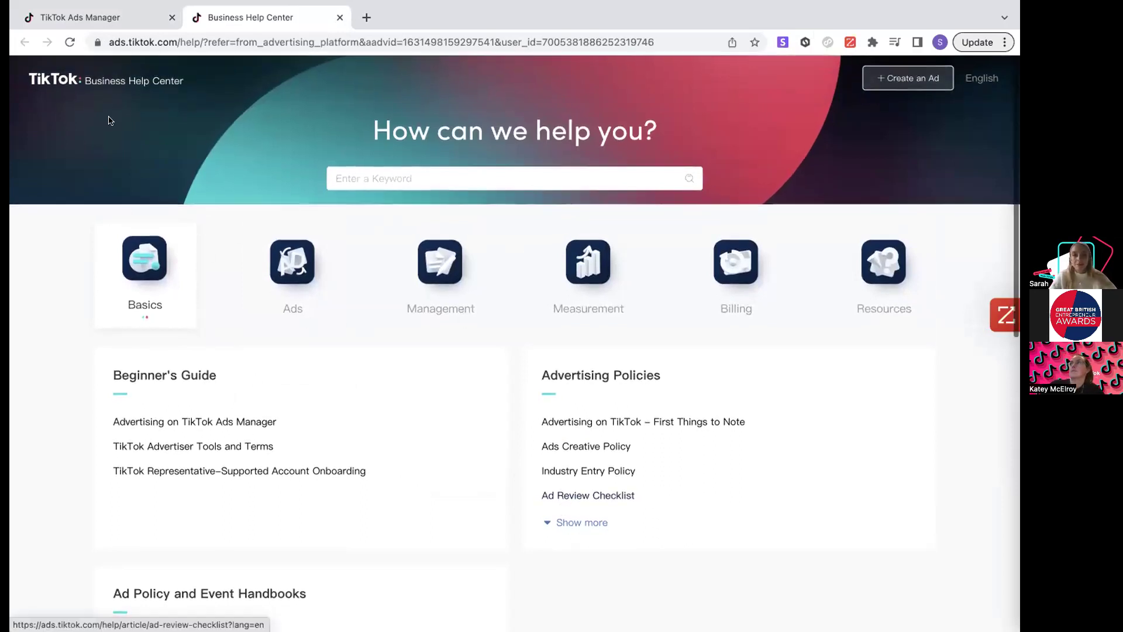
{"action": "left_click", "coordinate": [113, 12]}
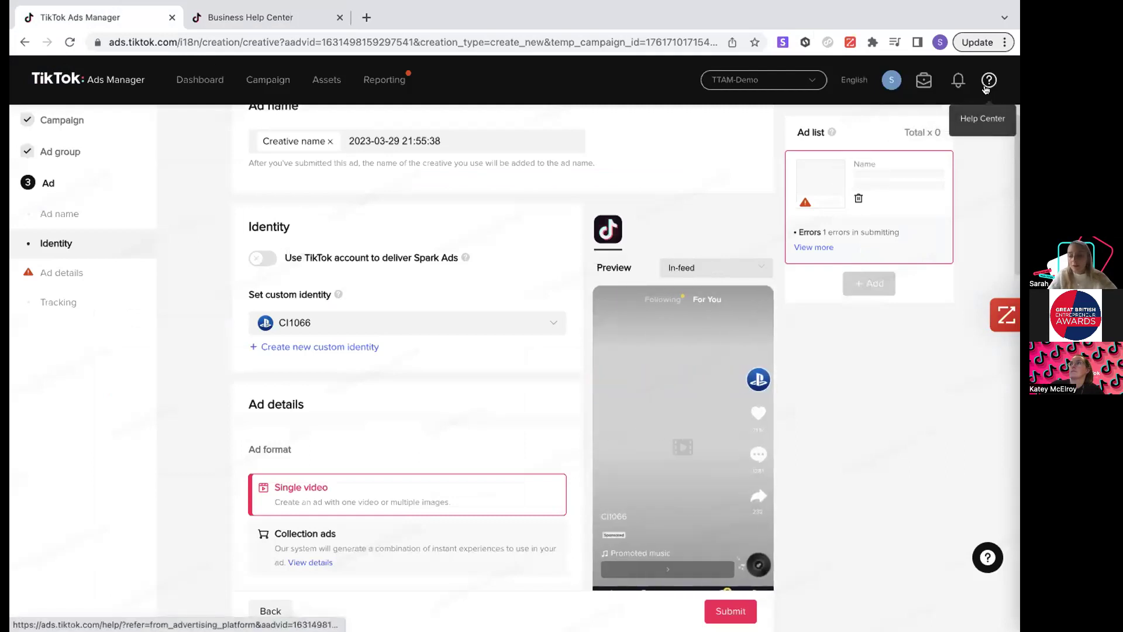
{"action": "left_click", "coordinate": [270, 18]}
{"action": "scroll", "coordinate": [812, 236], "scroll_direction": "down", "scroll_amount": 15}
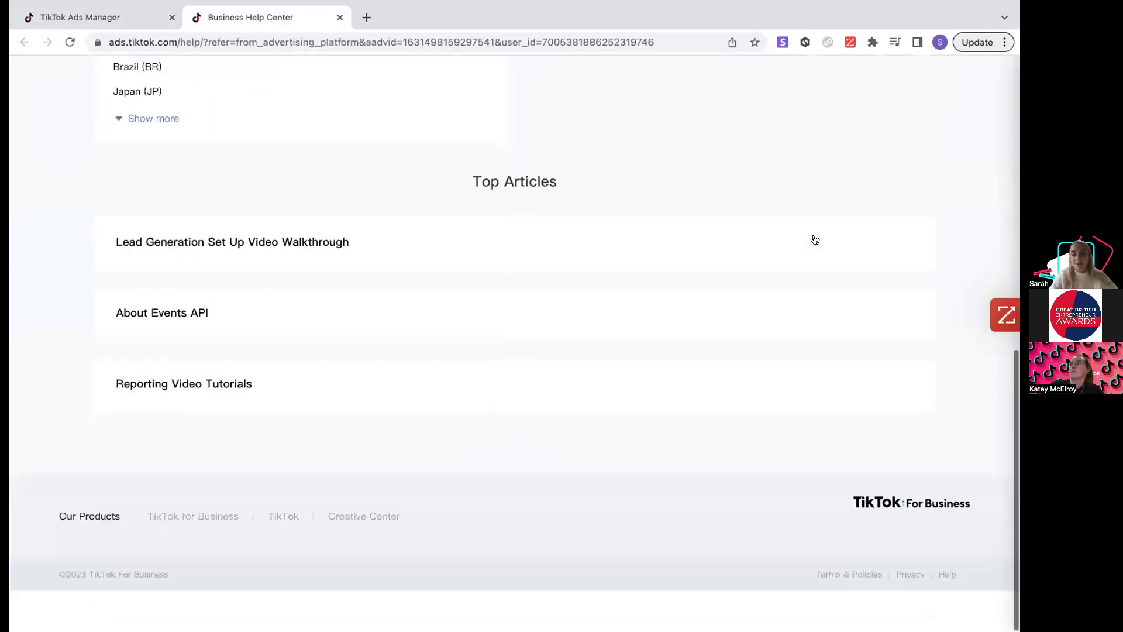
{"action": "scroll", "coordinate": [813, 236], "scroll_direction": "up", "scroll_amount": 15}
{"action": "left_click", "coordinate": [157, 22]}
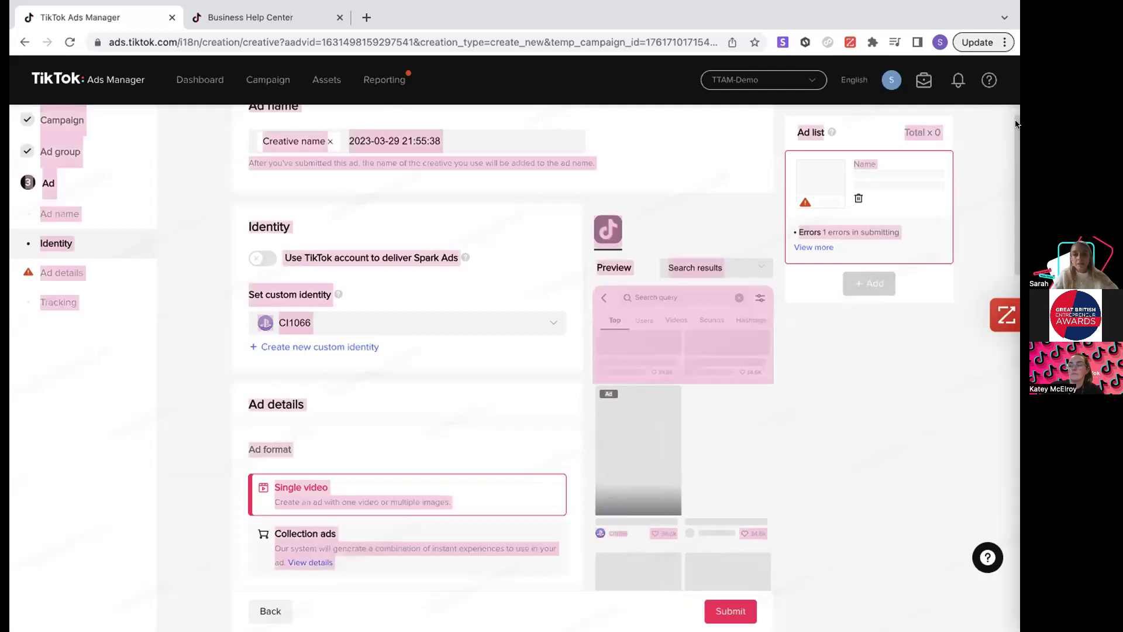
{"action": "left_click", "coordinate": [302, 20]}
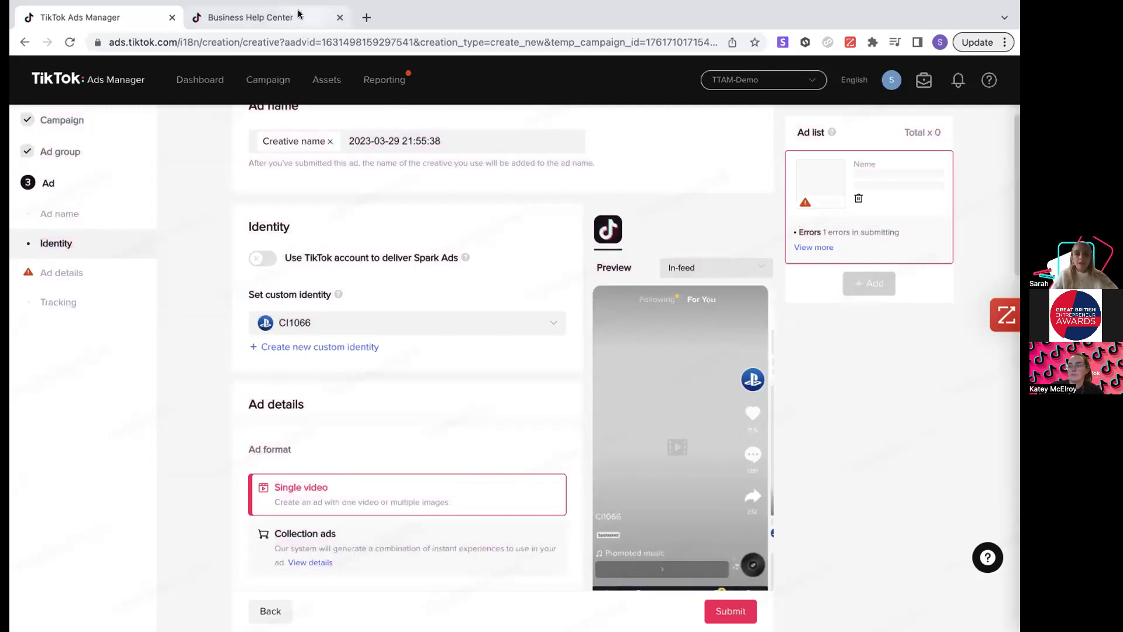
{"action": "scroll", "coordinate": [327, 531], "scroll_direction": "down", "scroll_amount": 3}
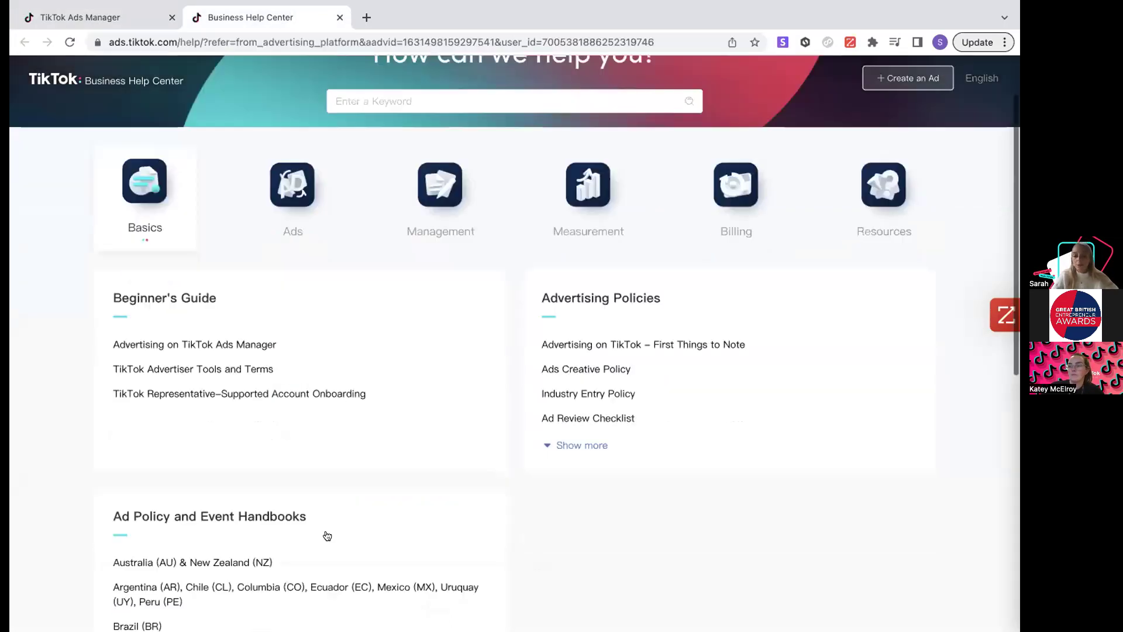
{"action": "scroll", "coordinate": [327, 536], "scroll_direction": "up", "scroll_amount": 2}
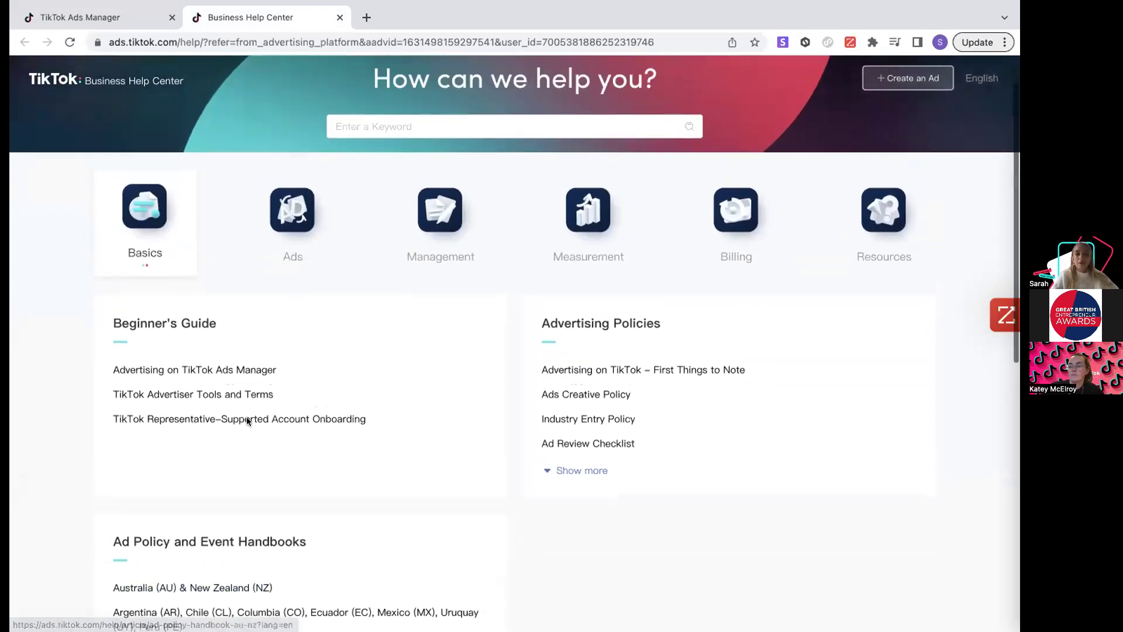